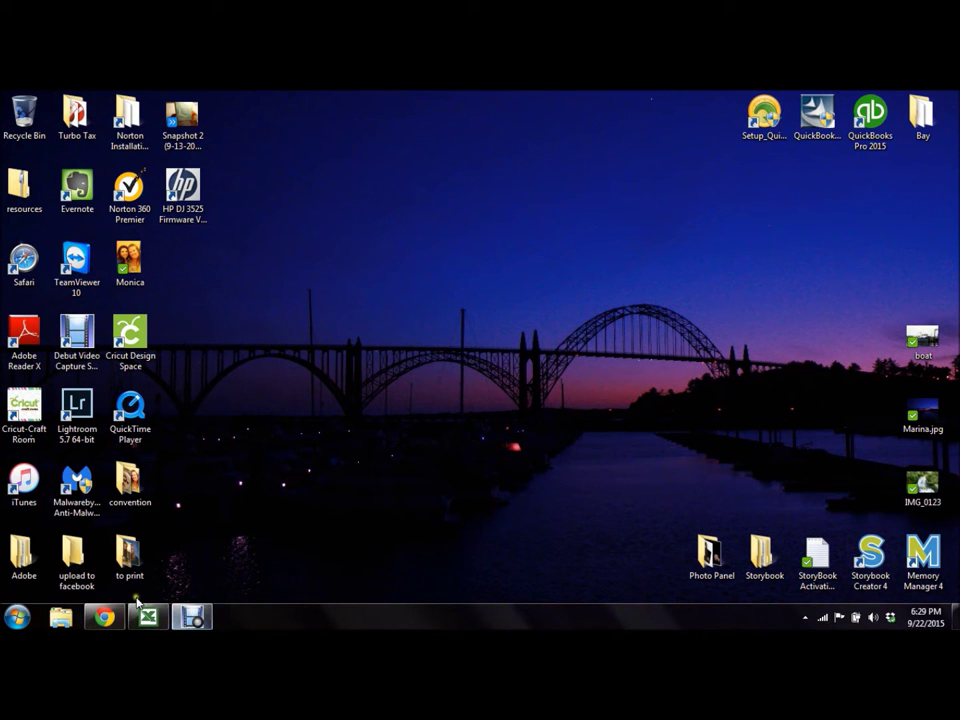
# Back in Design Space, choose the purple maple leaf from the 'leaf' image results.
pyautogui.click(105, 618)
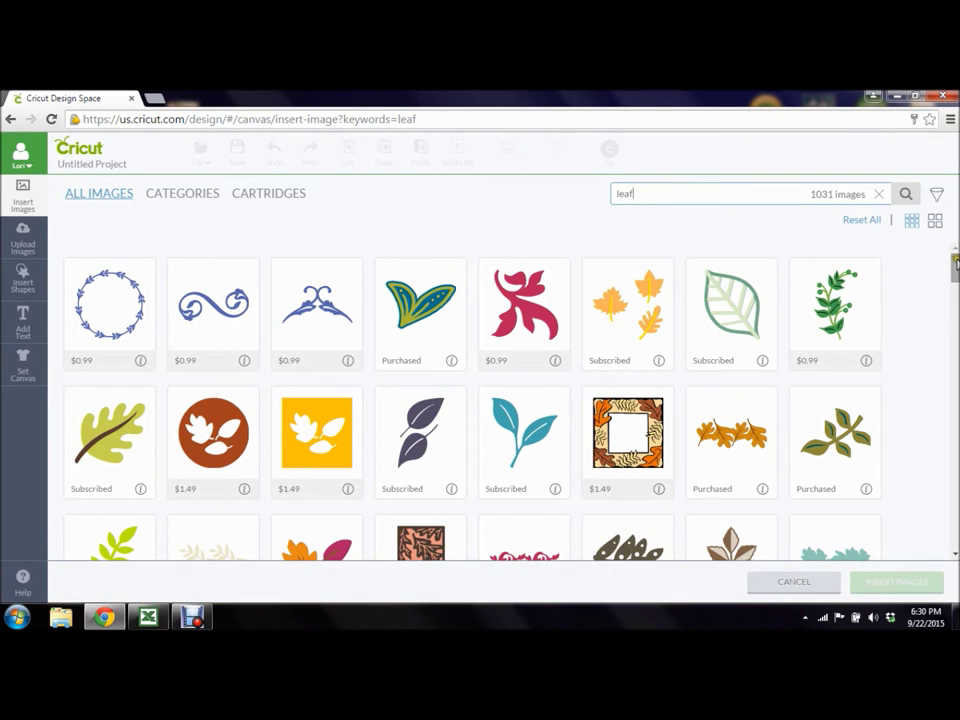
pyautogui.moveTo(955, 262); pyautogui.dragTo(955, 373)
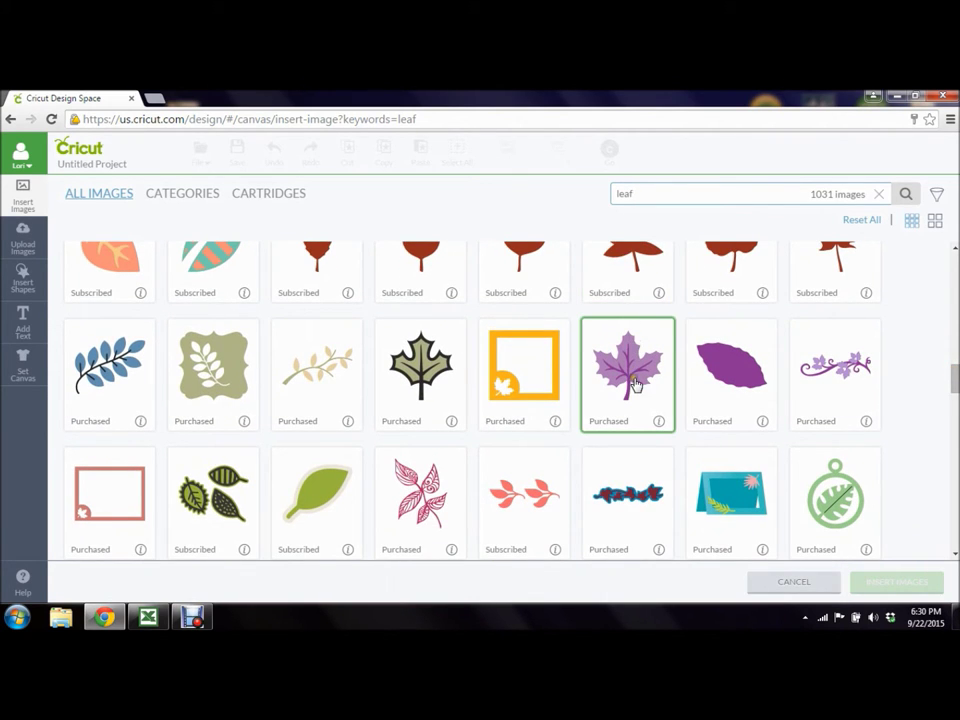
pyautogui.click(659, 423)
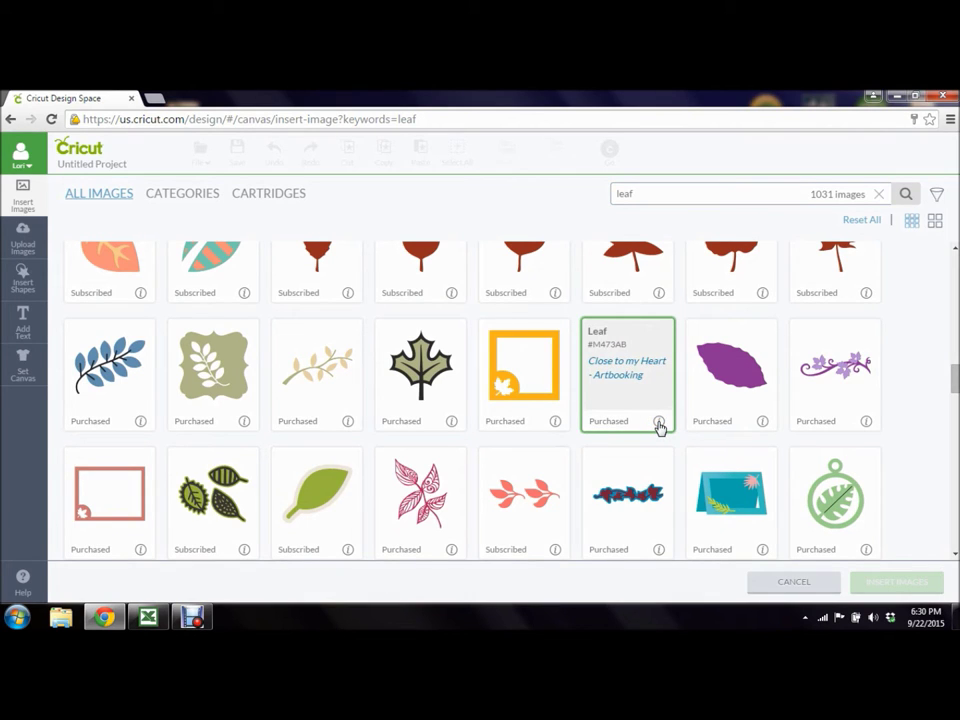
pyautogui.click(657, 421)
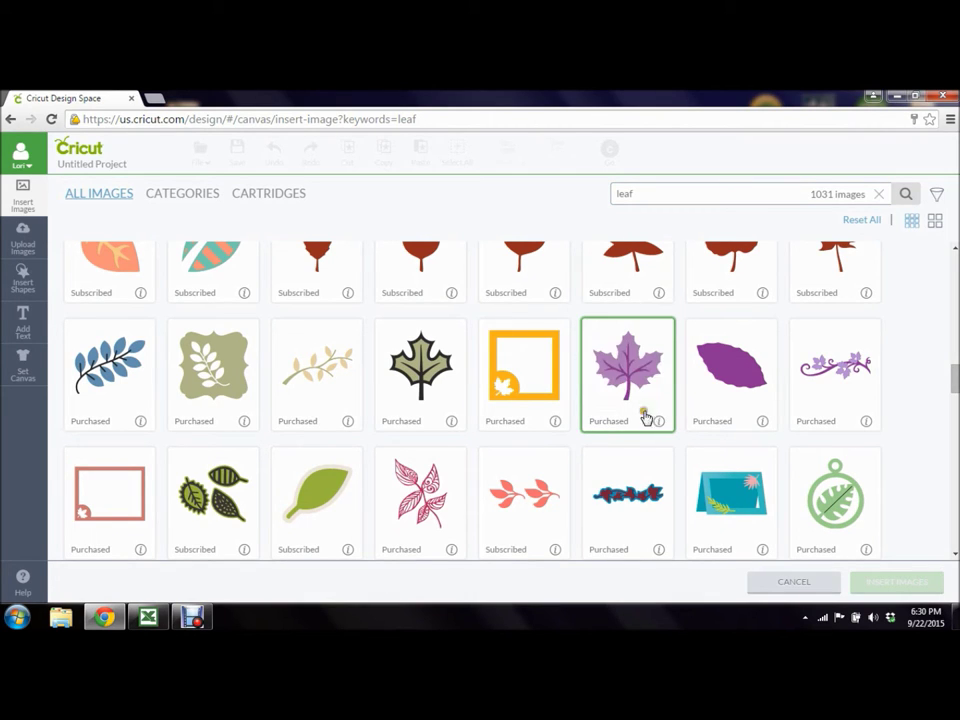
pyautogui.click(655, 342)
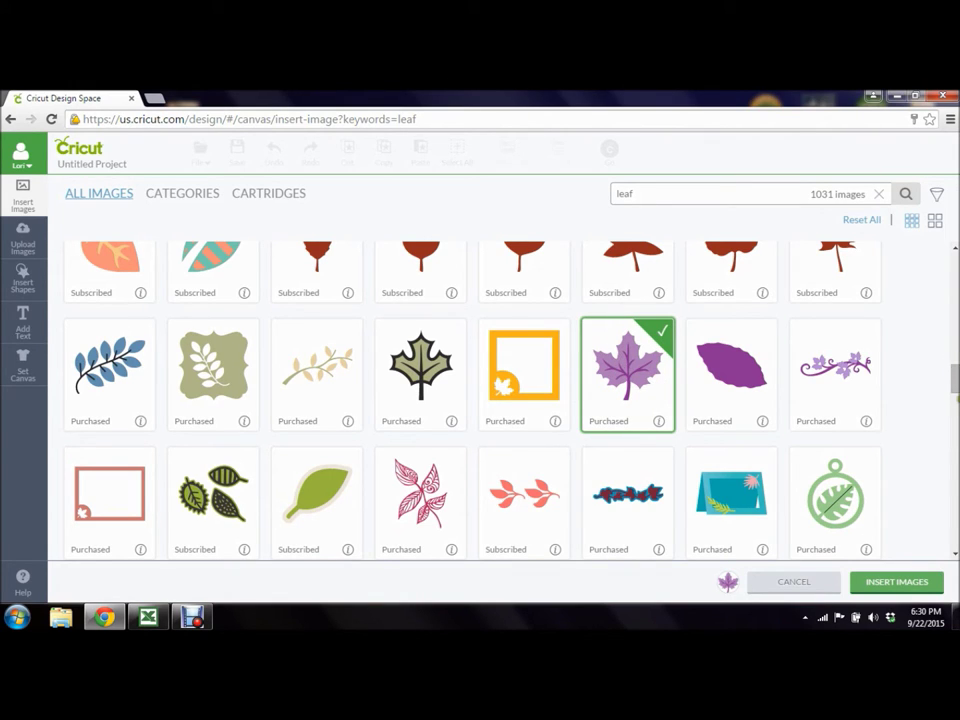
# Also choose the autumn leaves cluster image for insertion.
pyautogui.moveTo(955, 378); pyautogui.dragTo(955, 430)
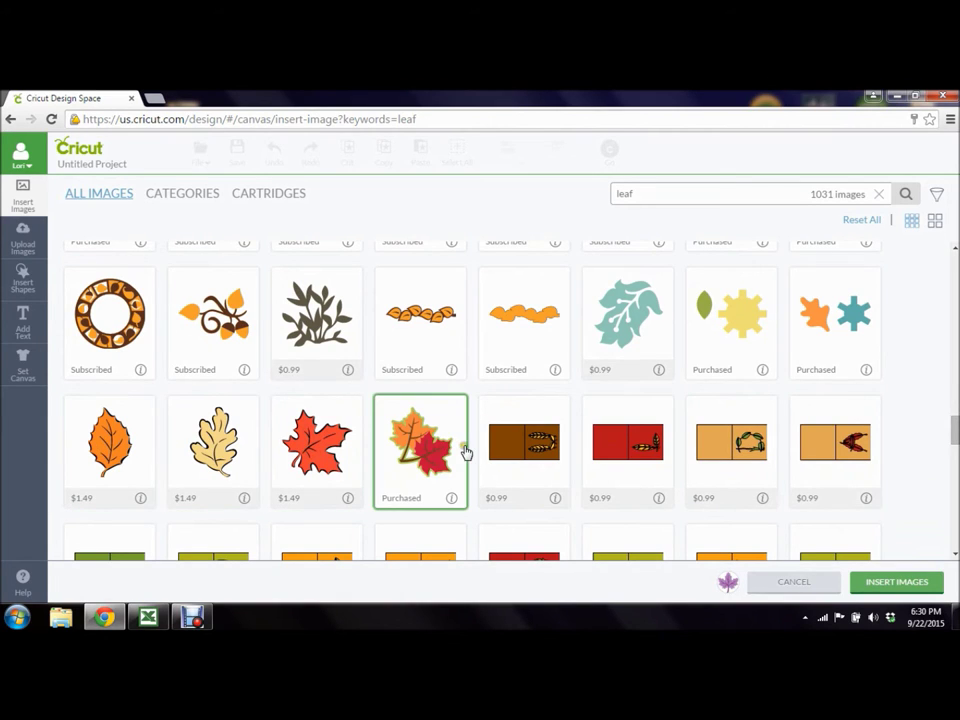
pyautogui.click(451, 499)
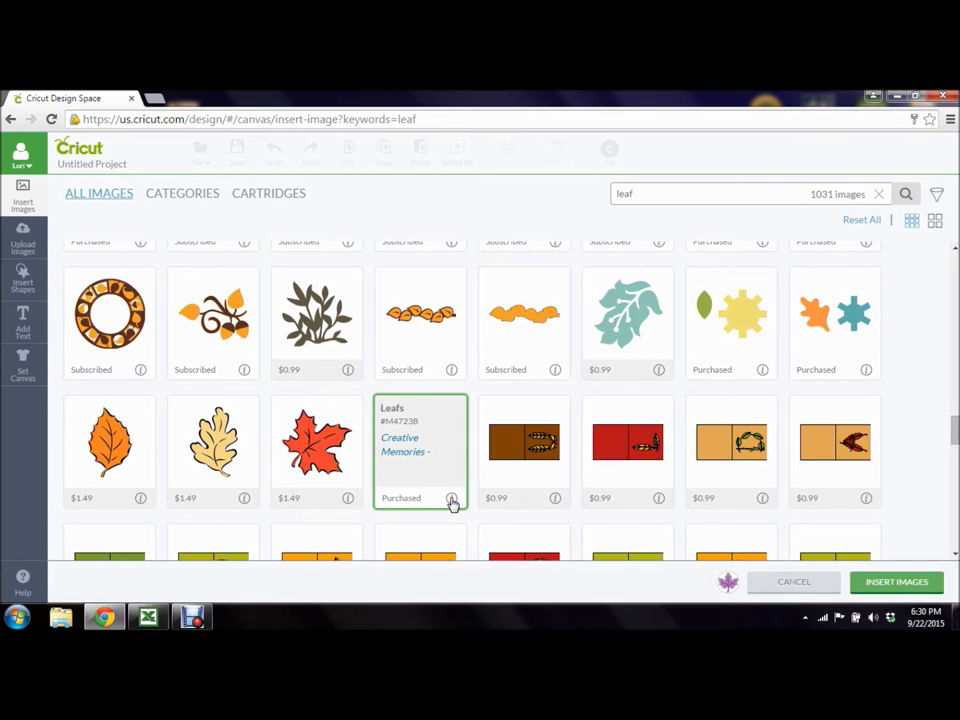
pyautogui.click(451, 499)
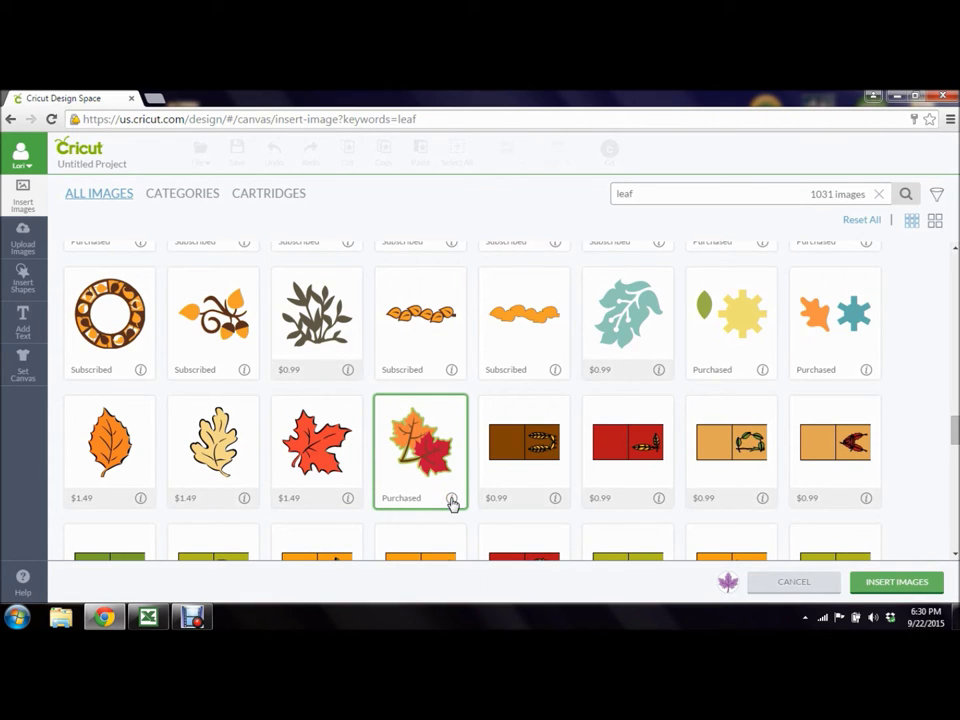
pyautogui.click(455, 416)
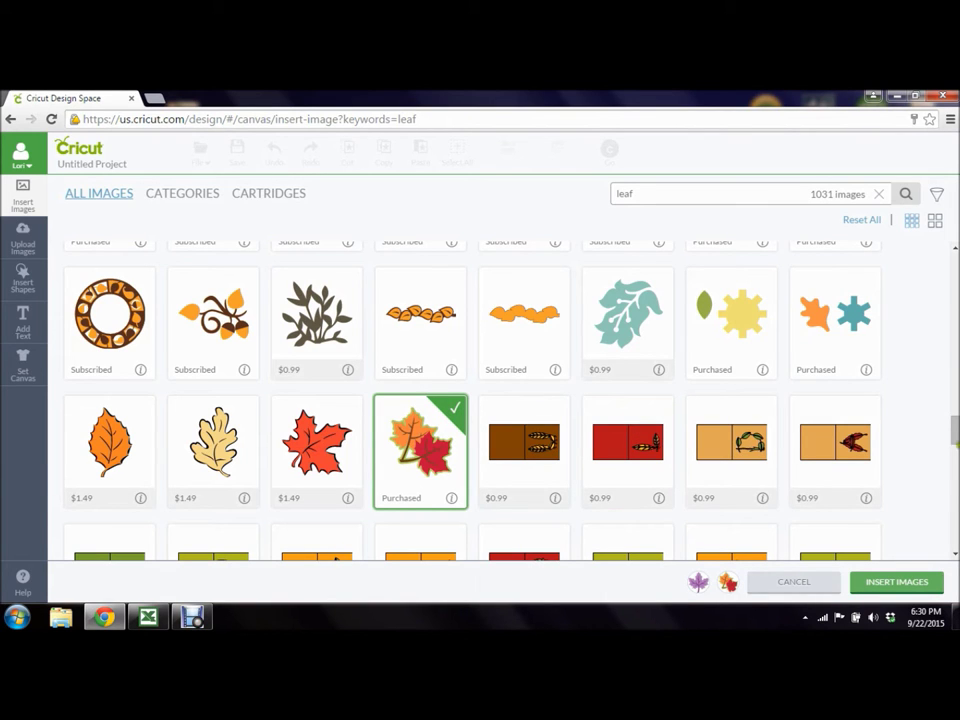
pyautogui.moveTo(955, 432); pyautogui.dragTo(955, 499)
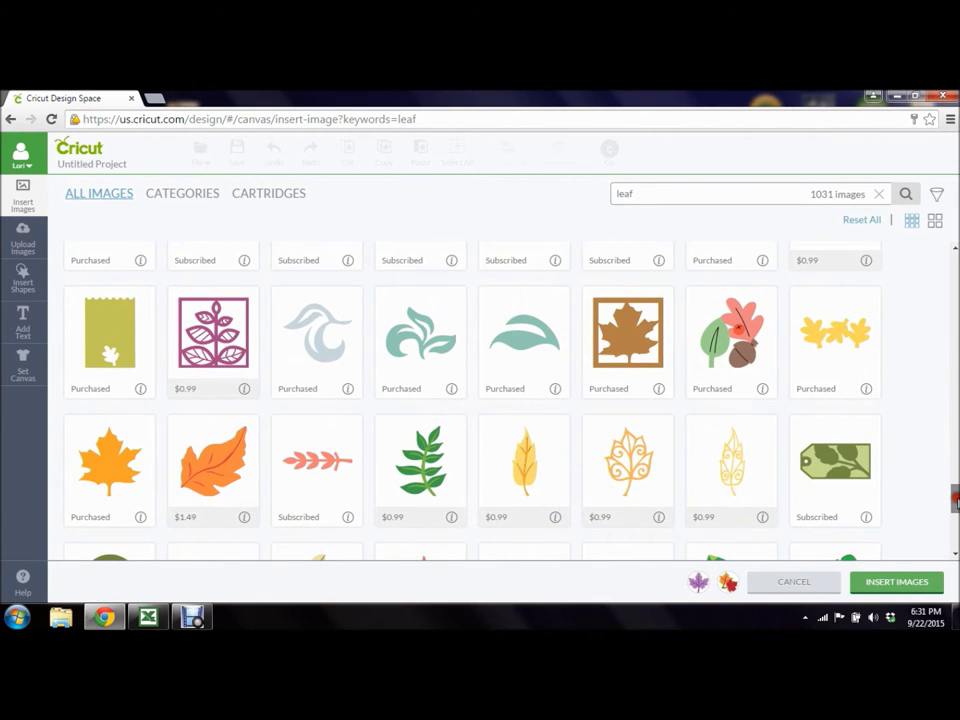
# Scroll further through the leaf results and choose the mint-green leaf.
pyautogui.moveTo(955, 500); pyautogui.dragTo(955, 513)
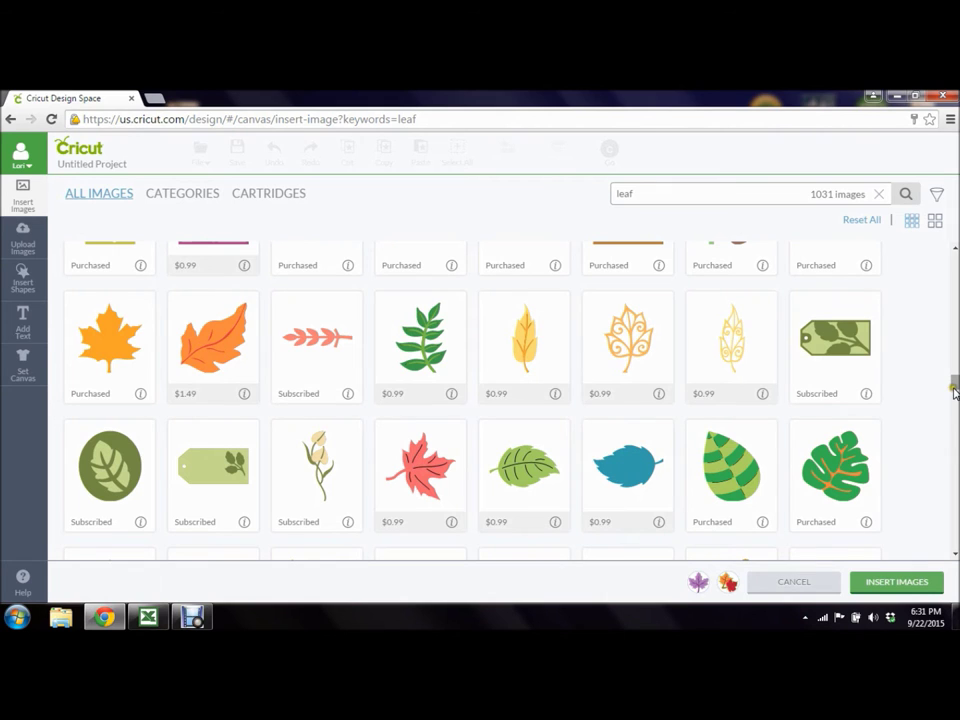
pyautogui.moveTo(954, 387); pyautogui.dragTo(953, 432)
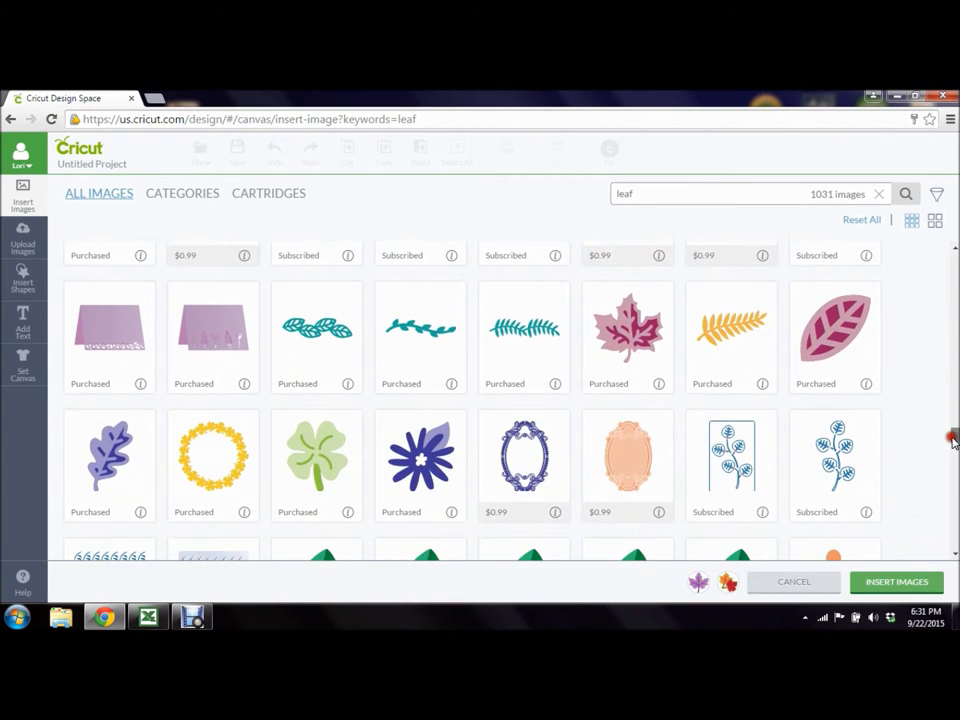
pyautogui.moveTo(953, 444); pyautogui.dragTo(952, 460)
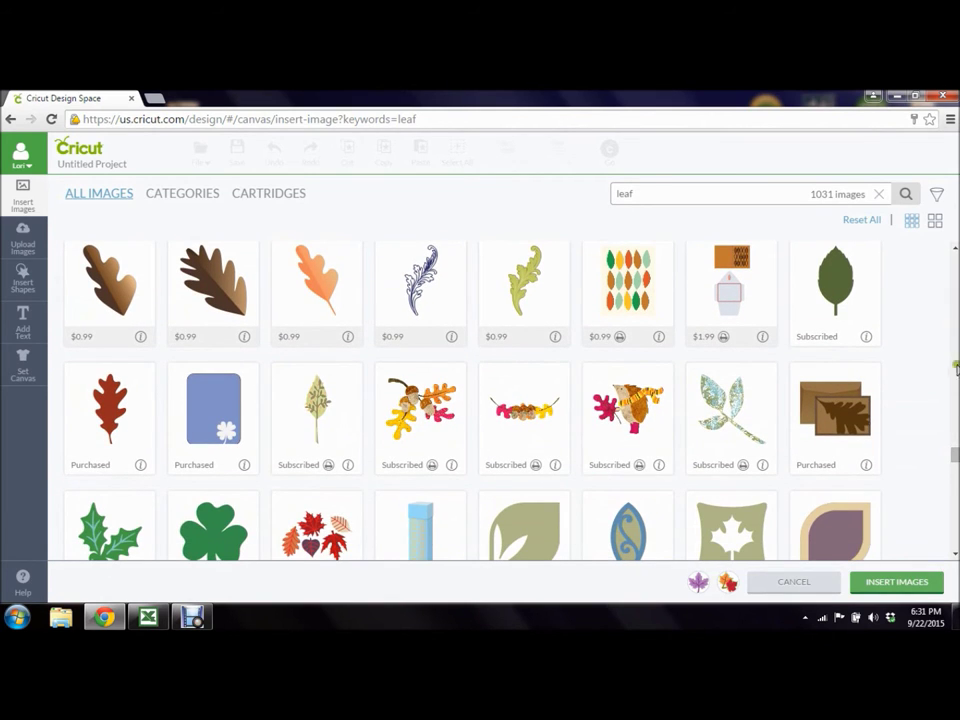
pyautogui.moveTo(953, 460); pyautogui.dragTo(955, 484)
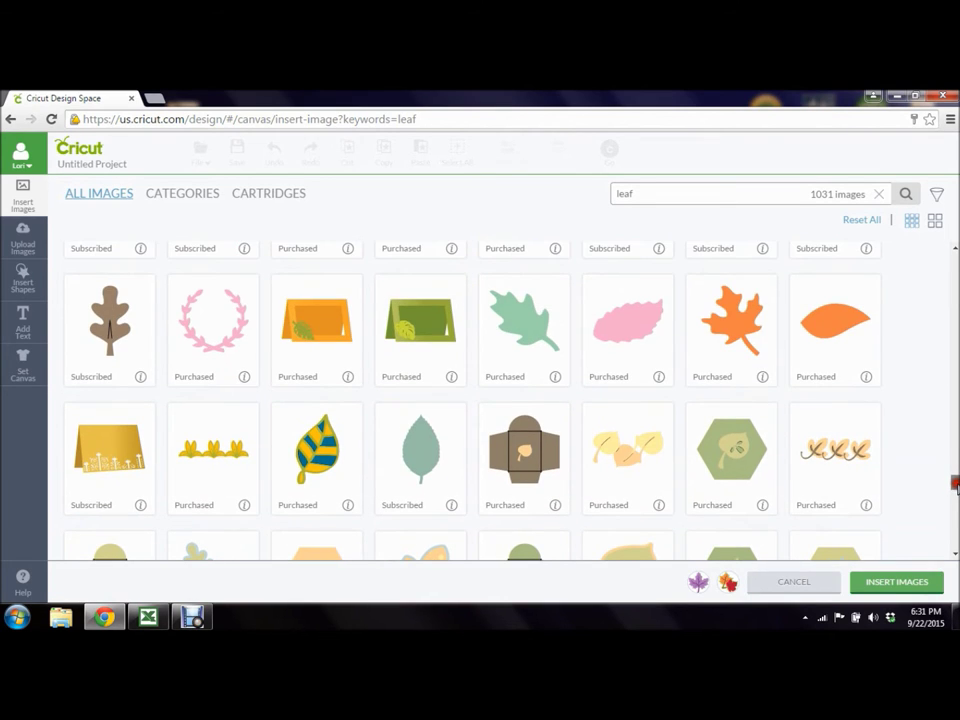
pyautogui.click(553, 378)
pyautogui.click(553, 378)
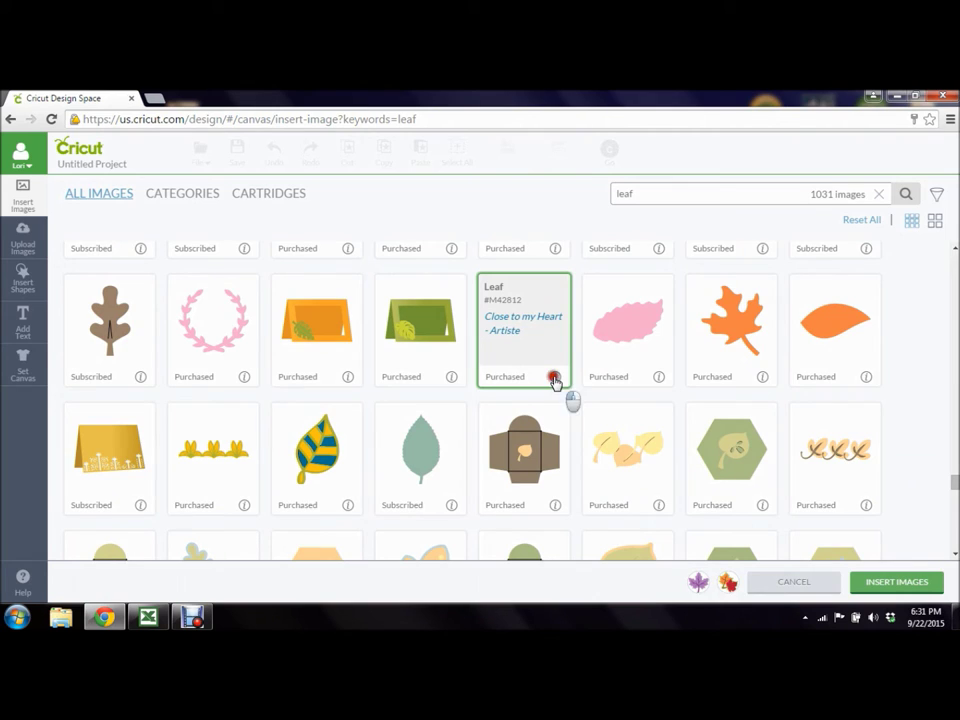
pyautogui.click(556, 293)
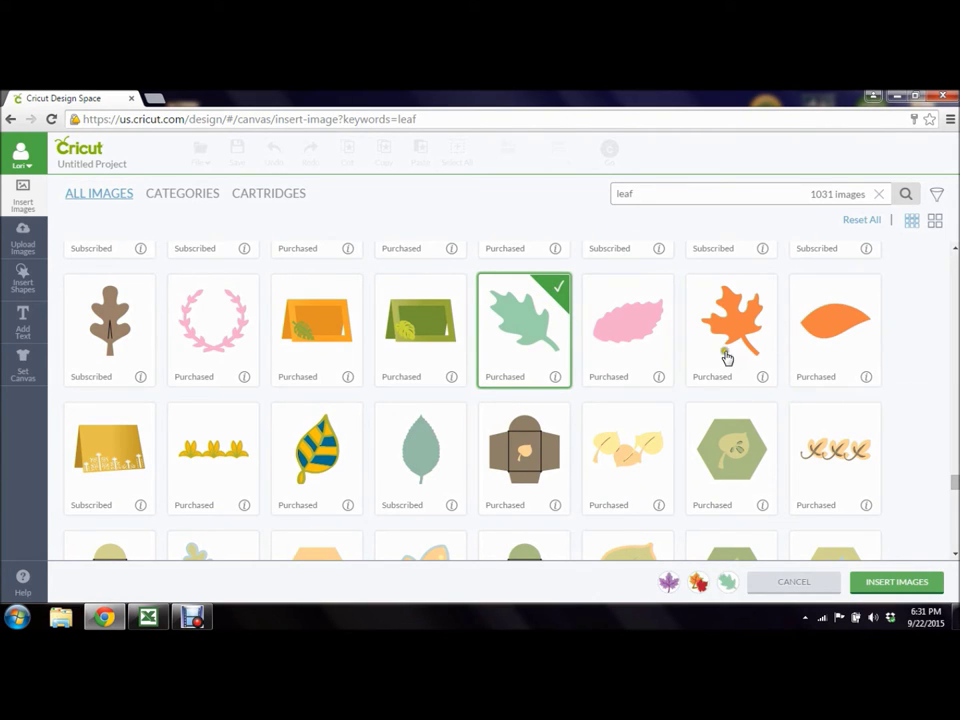
# Choose the orange maple leaf and insert all four chosen leaves onto the canvas.
pyautogui.click(762, 378)
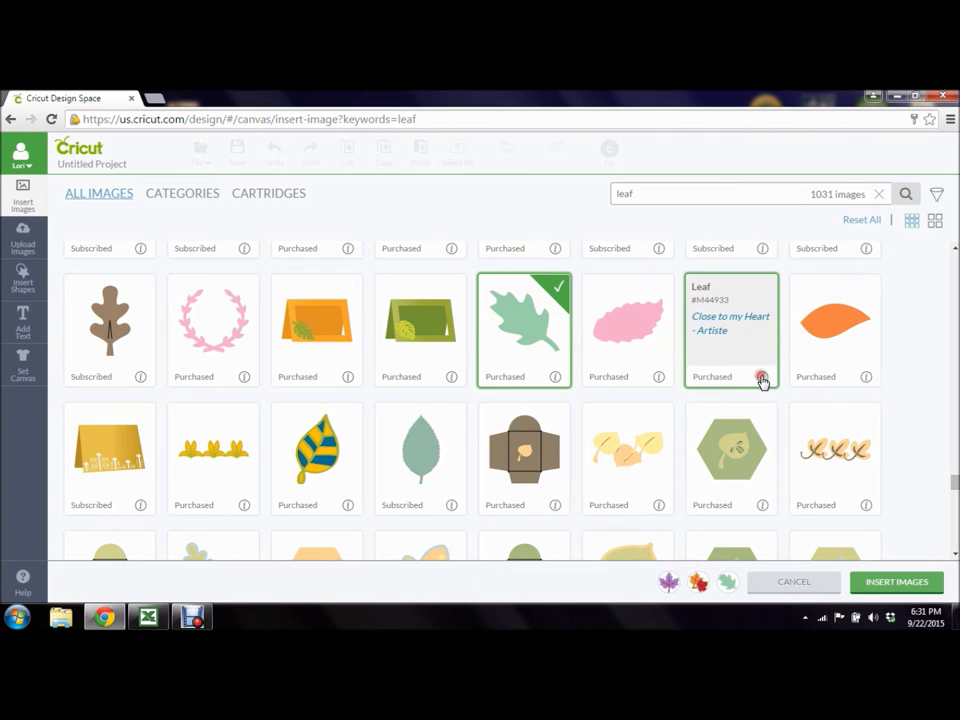
pyautogui.click(763, 381)
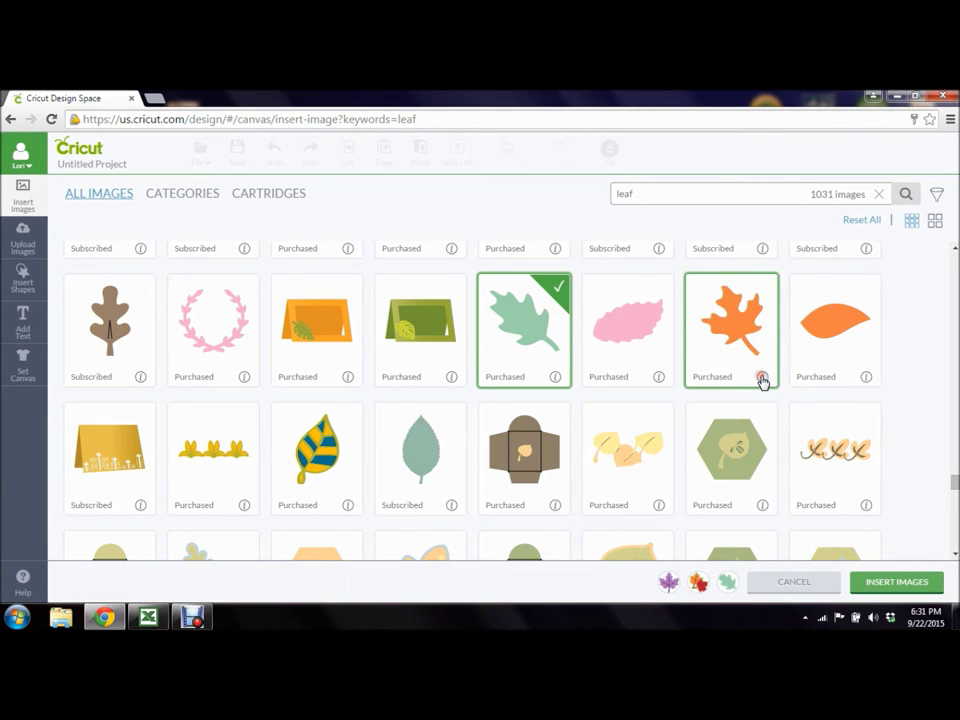
pyautogui.click(763, 291)
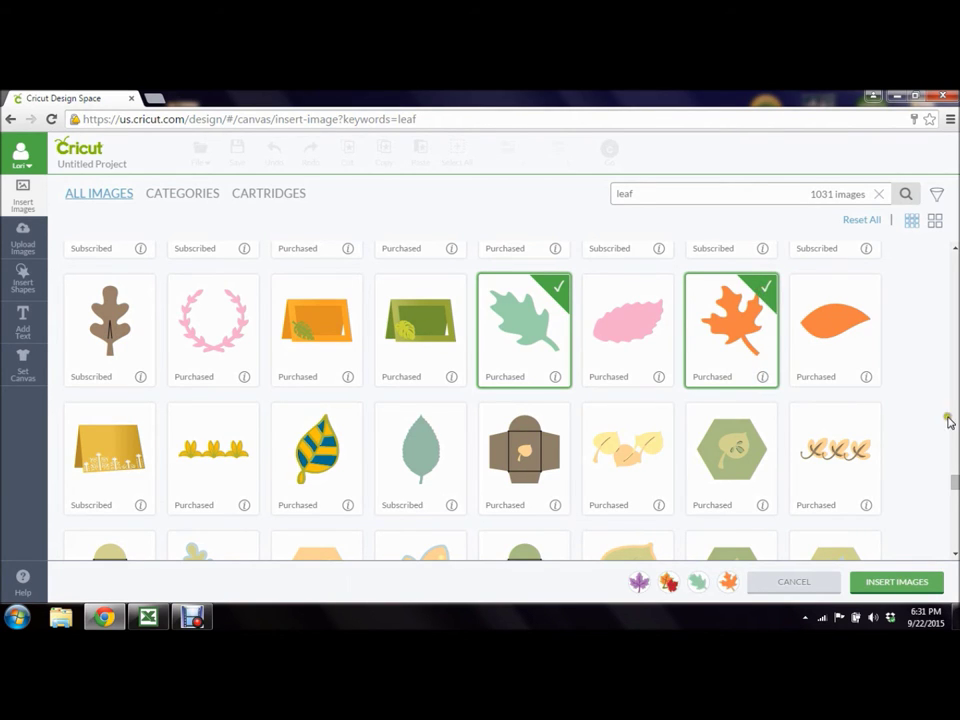
pyautogui.moveTo(955, 490); pyautogui.dragTo(955, 535)
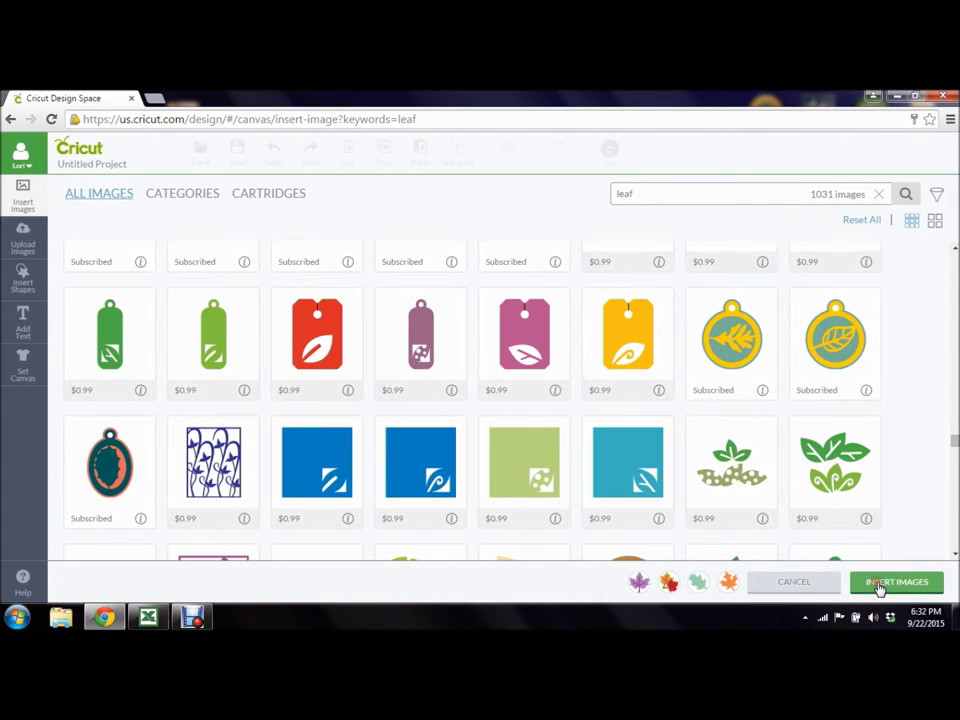
pyautogui.click(879, 589)
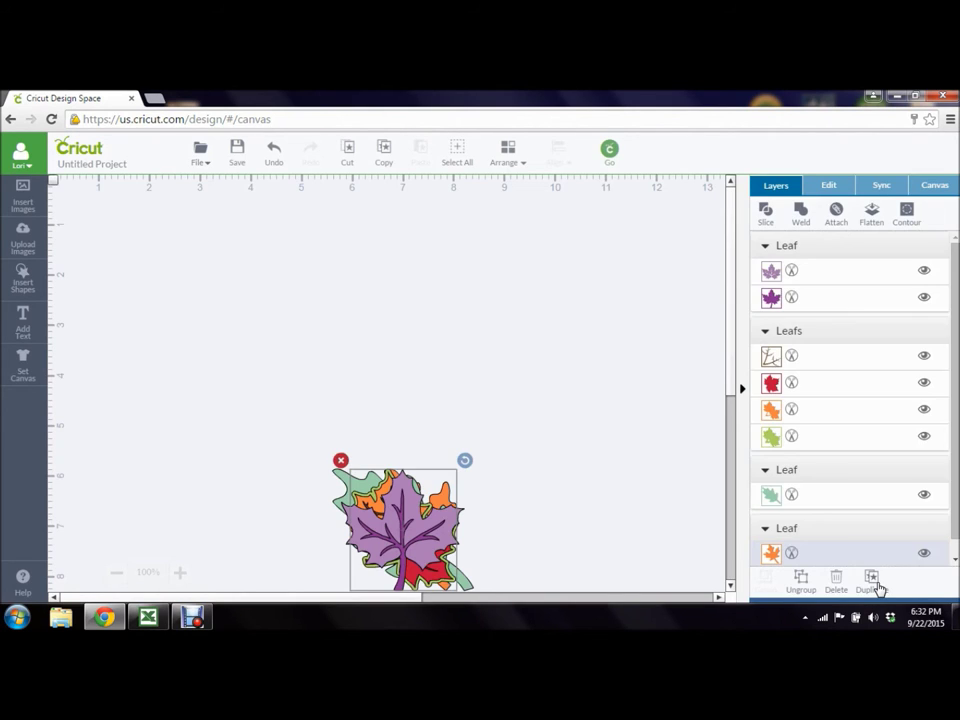
# Move the purple maple leaf to the canvas's upper left, try welding it, then undo.
pyautogui.moveTo(405, 497); pyautogui.dragTo(160, 232)
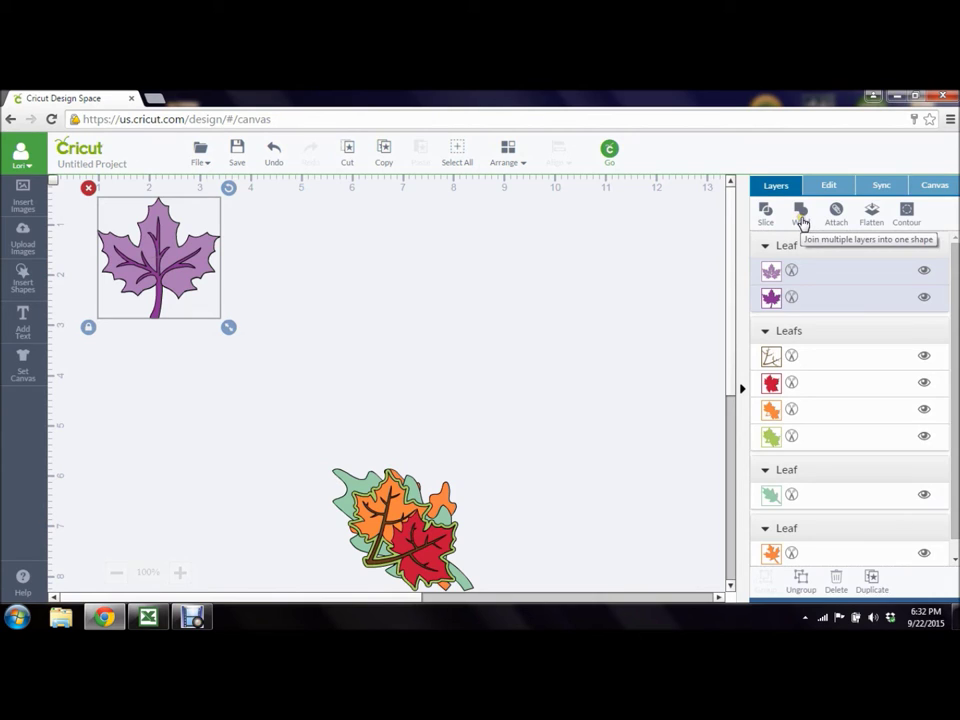
pyautogui.click(802, 218)
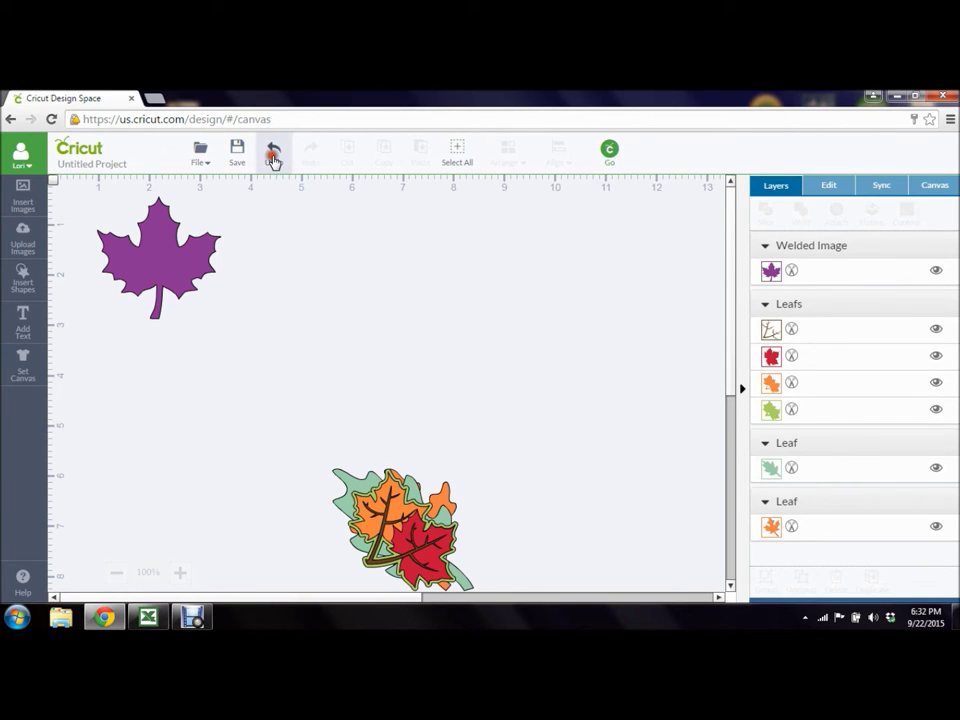
pyautogui.click(273, 161)
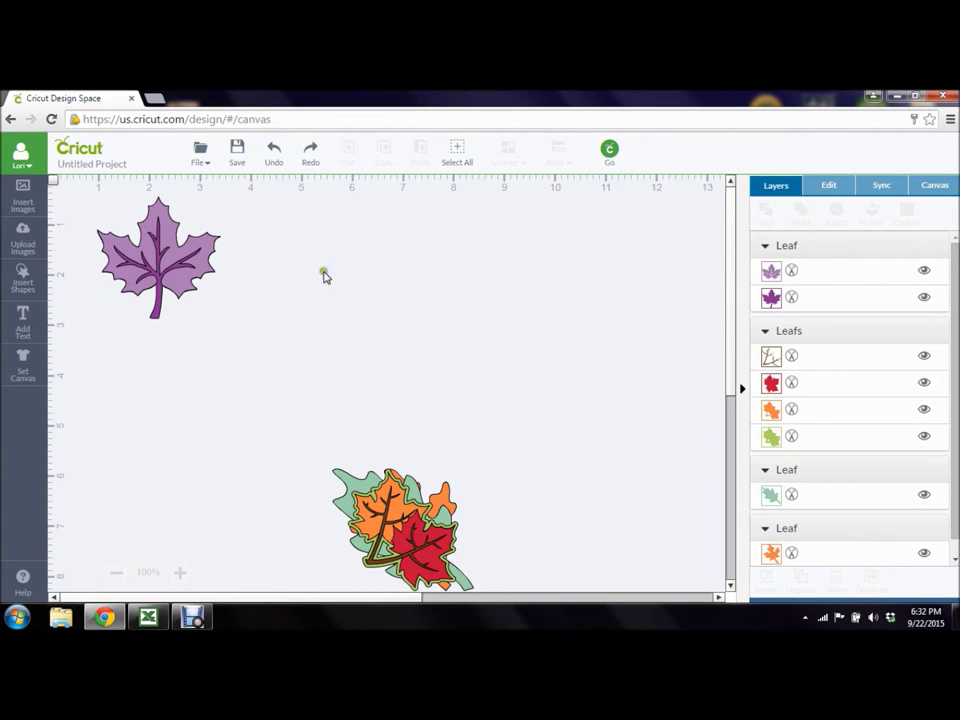
# Check the purple leaf's body and vein layers, then place it at the left edge and weld it.
pyautogui.click(845, 277)
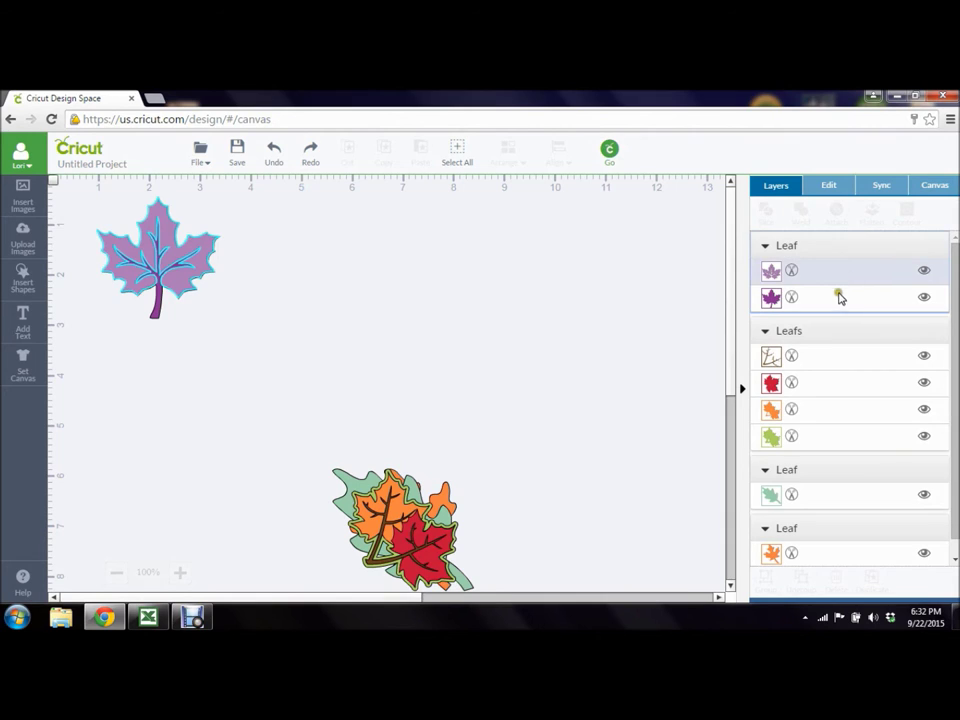
pyautogui.click(834, 302)
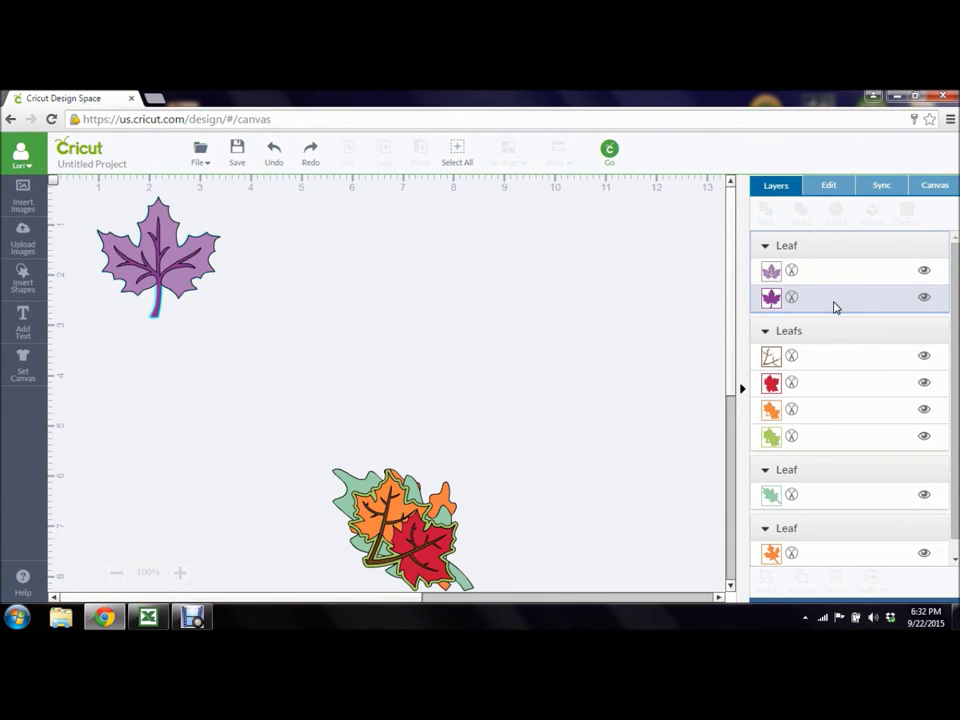
pyautogui.click(826, 279)
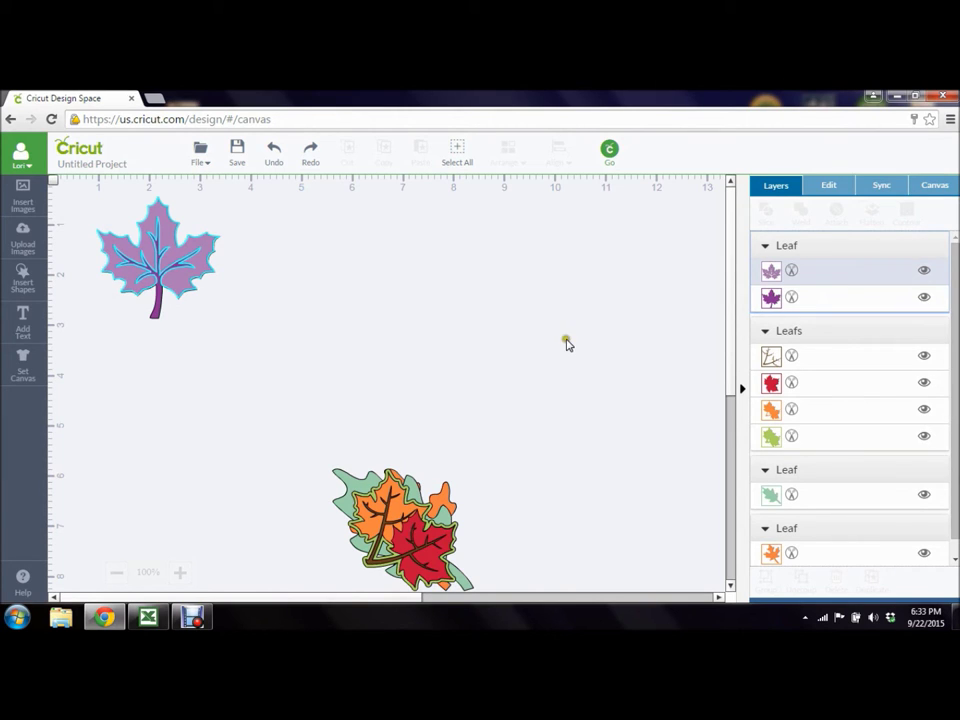
pyautogui.click(565, 343)
pyautogui.click(822, 277)
pyautogui.click(822, 298)
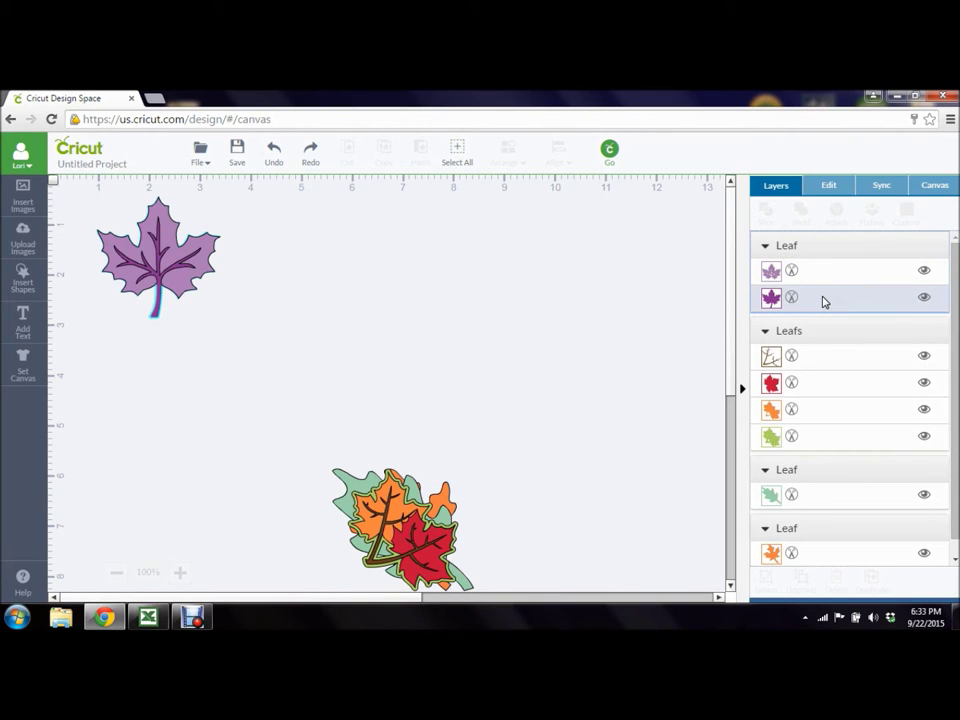
pyautogui.click(817, 271)
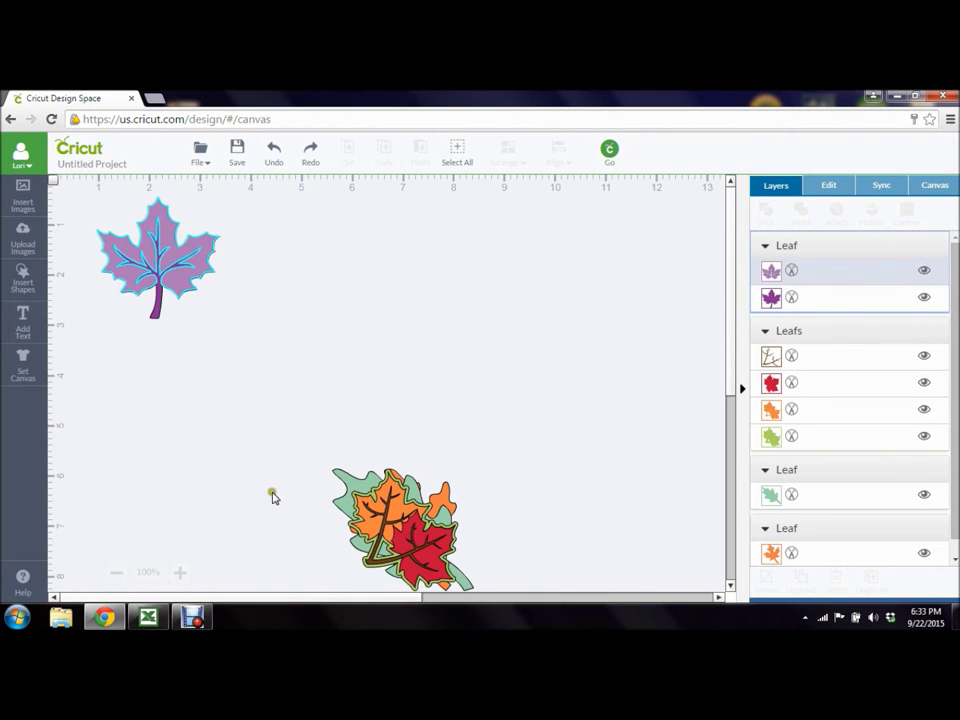
pyautogui.click(273, 495)
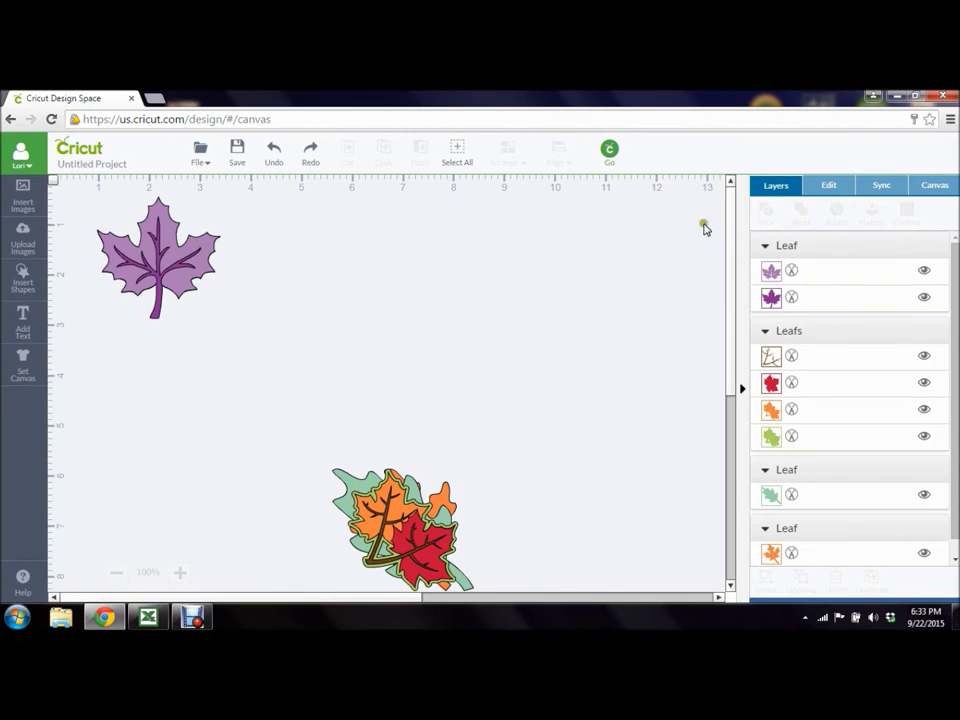
pyautogui.moveTo(221, 261); pyautogui.dragTo(158, 252)
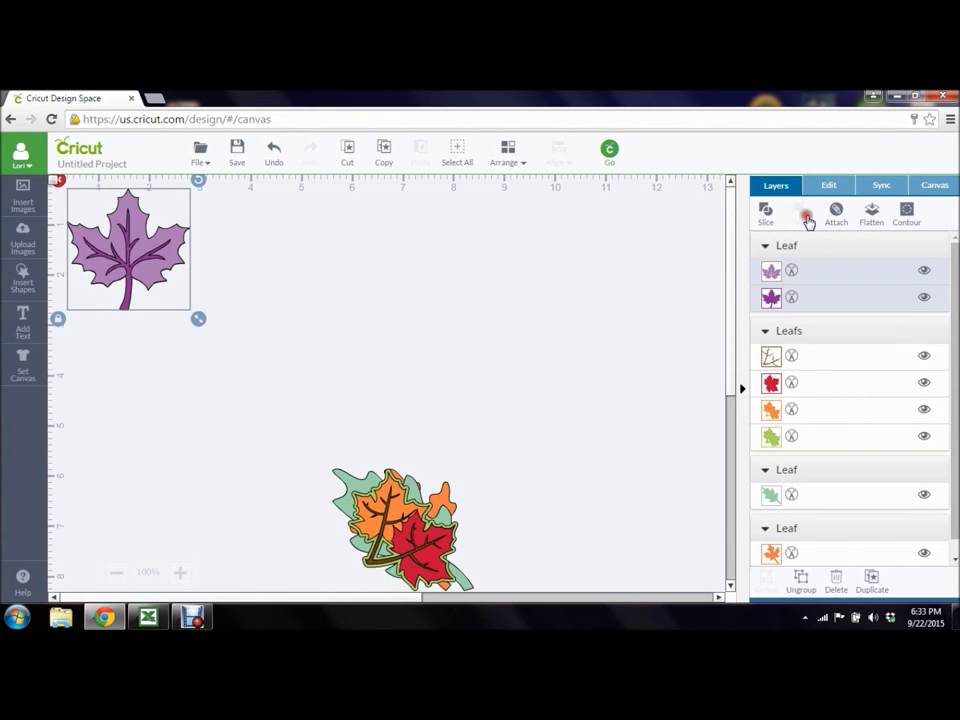
pyautogui.click(806, 216)
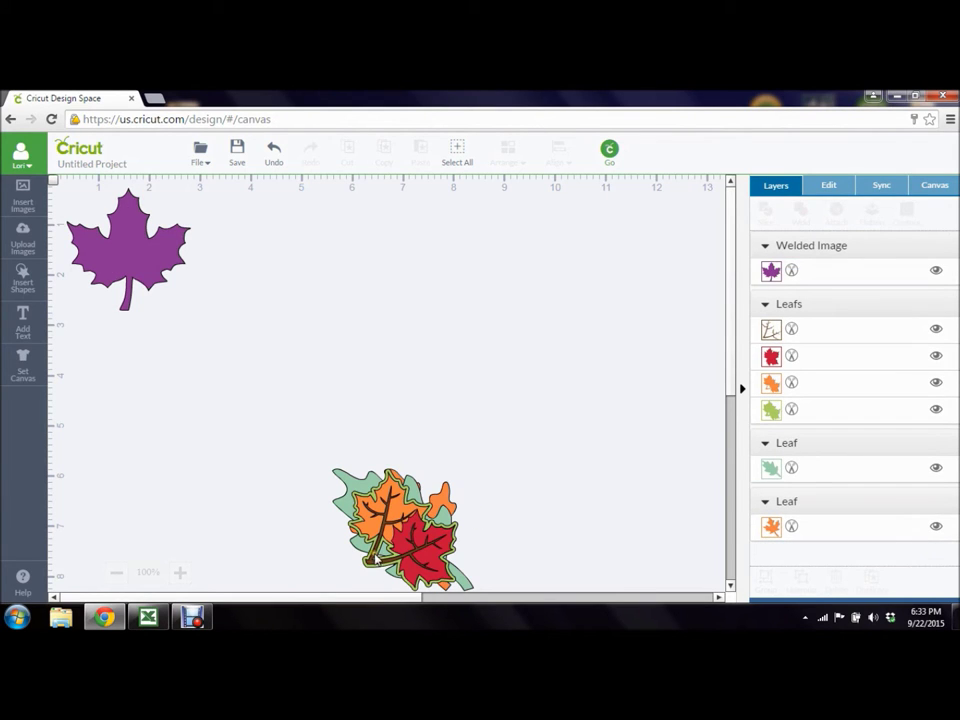
# Move the autumn leaf cluster up, weld it into one green shape, and delete it.
pyautogui.moveTo(375, 560); pyautogui.dragTo(240, 287)
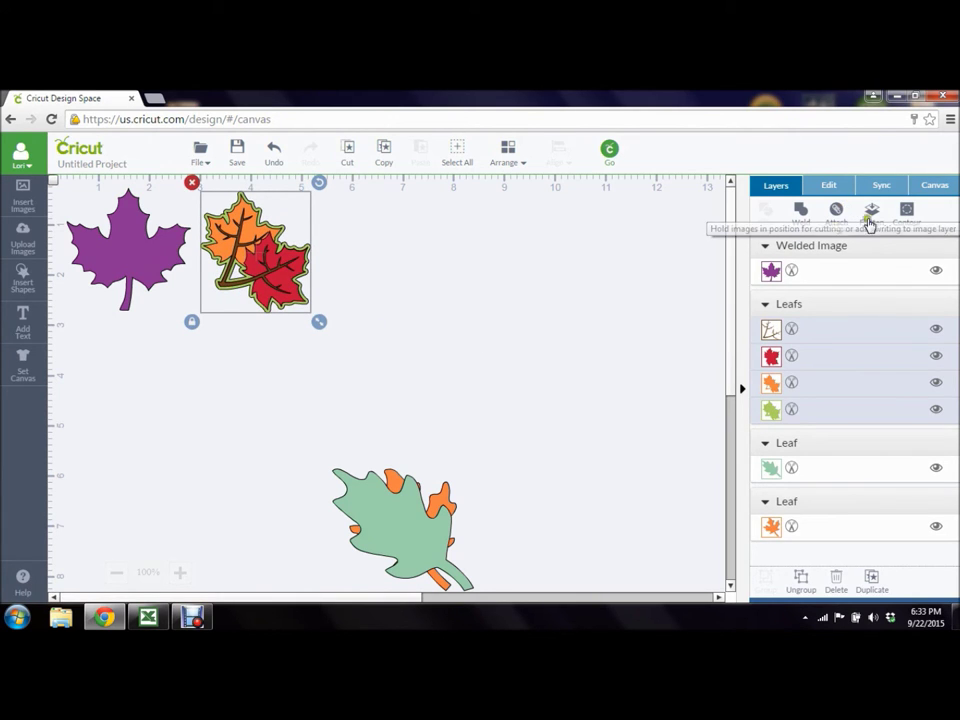
pyautogui.click(871, 212)
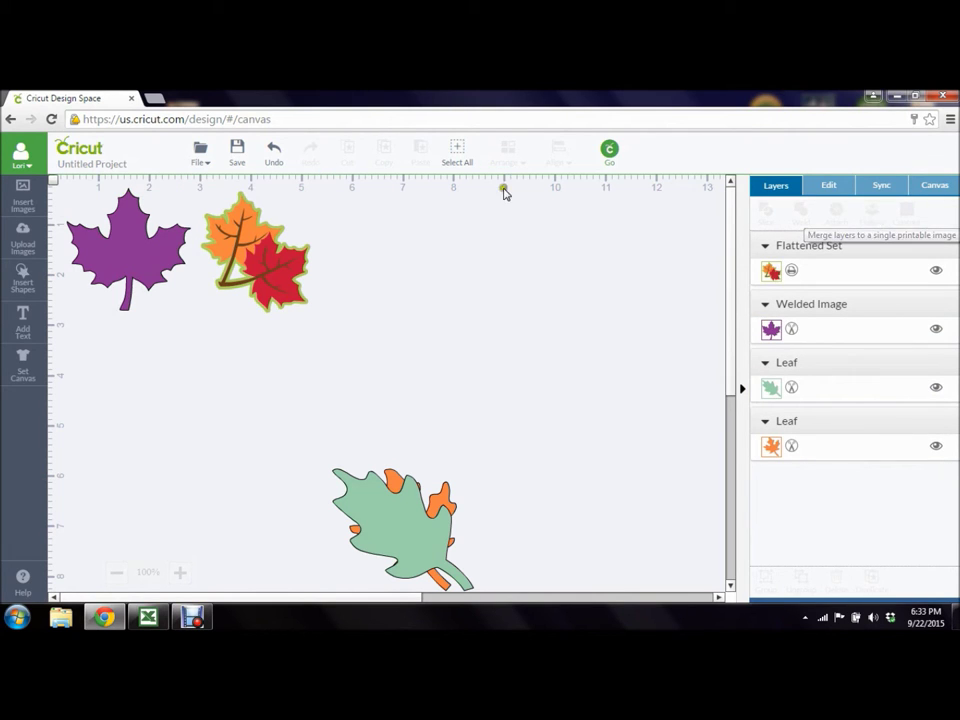
pyautogui.click(271, 156)
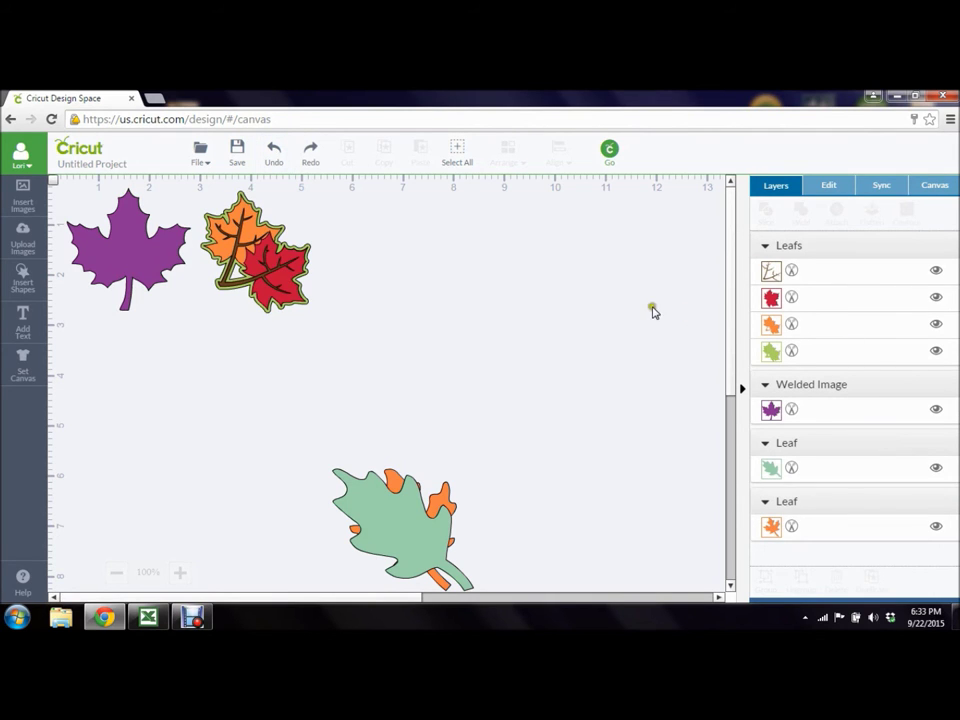
pyautogui.click(205, 222)
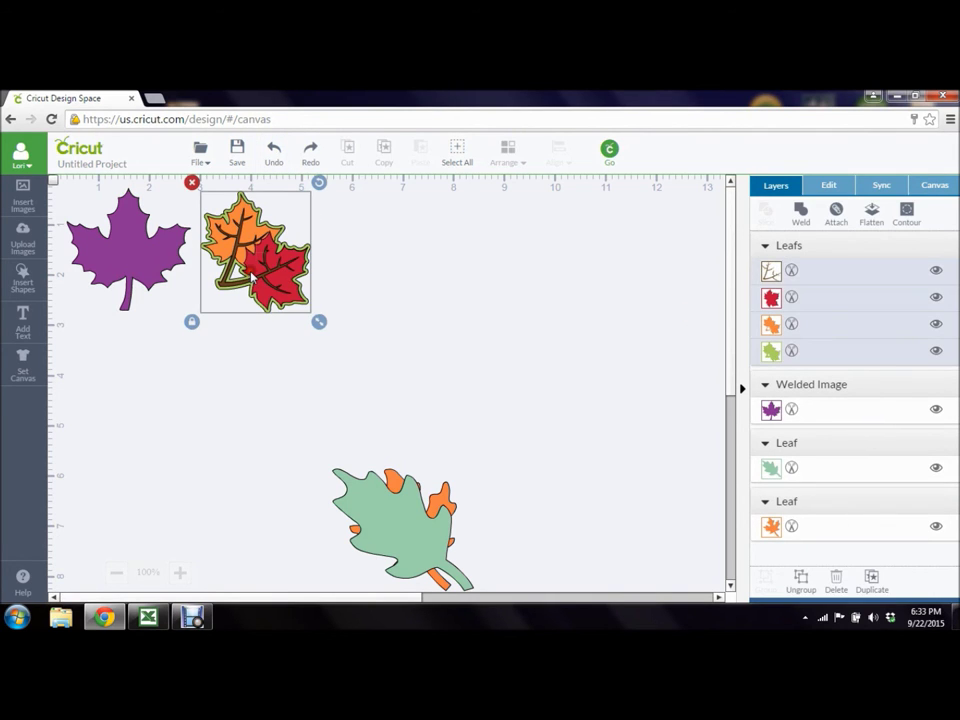
pyautogui.click(806, 217)
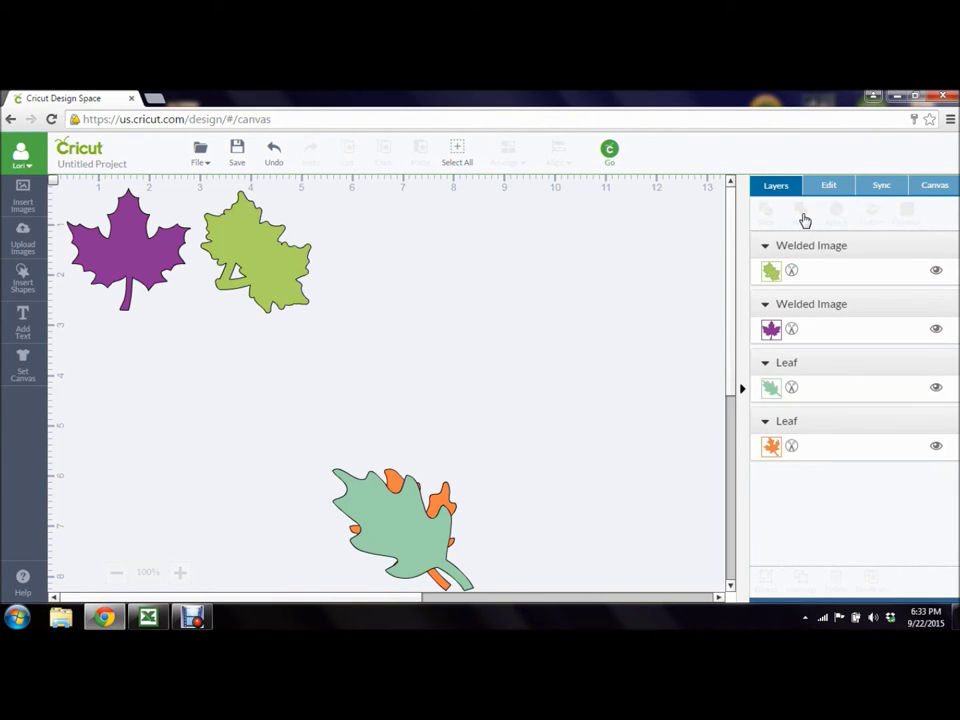
pyautogui.click(272, 263)
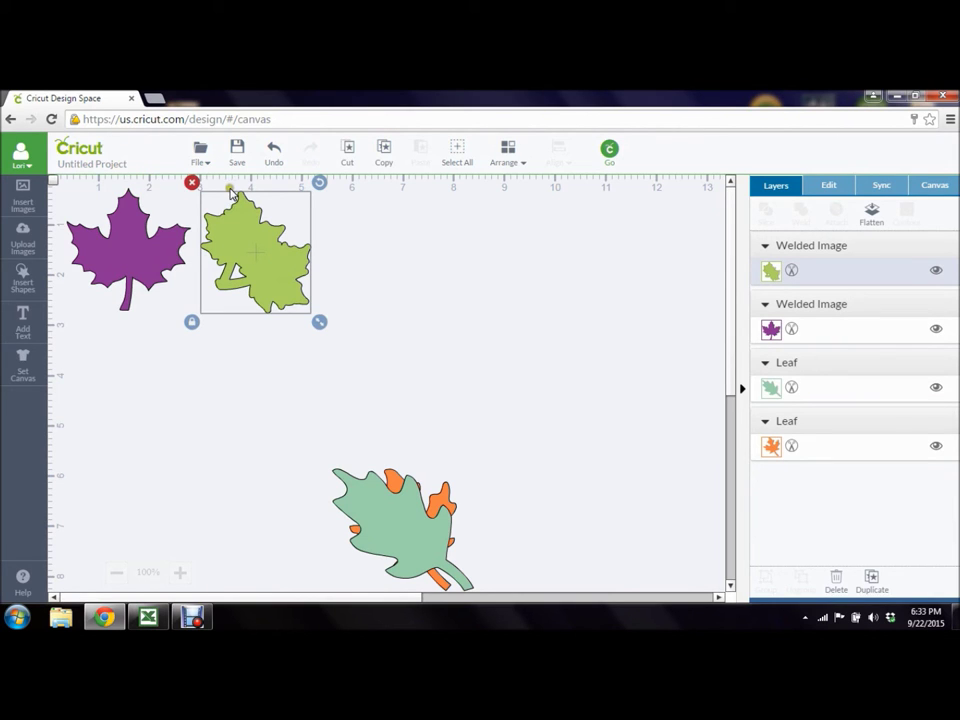
pyautogui.click(193, 183)
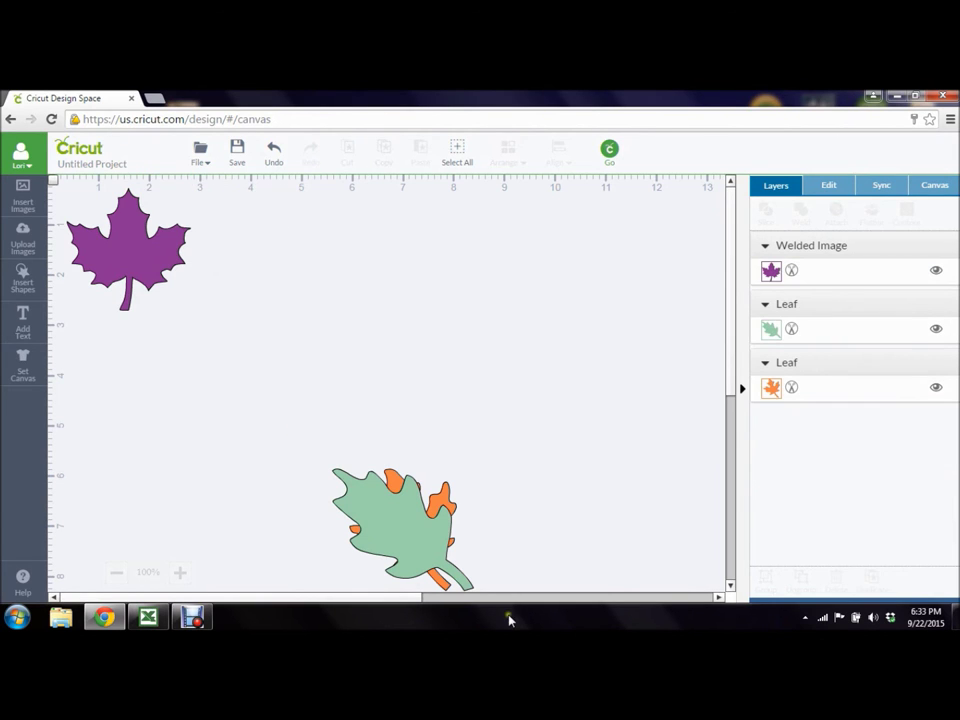
# Line up the green and orange leaves beside the purple one and make six orange copies.
pyautogui.moveTo(422, 486); pyautogui.dragTo(281, 256)
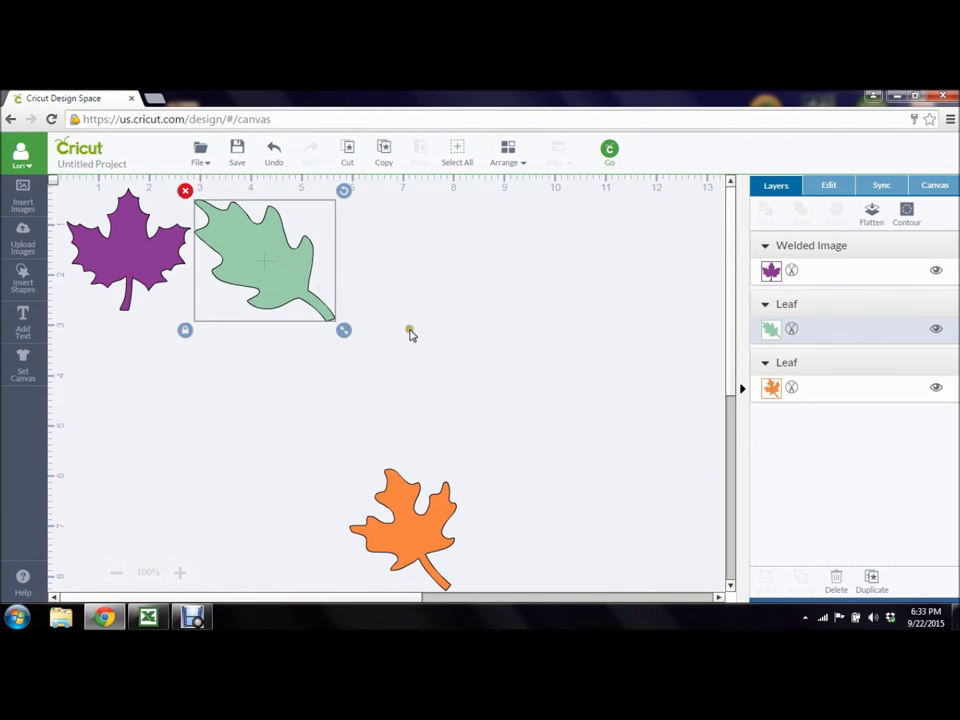
pyautogui.moveTo(398, 511); pyautogui.dragTo(365, 226)
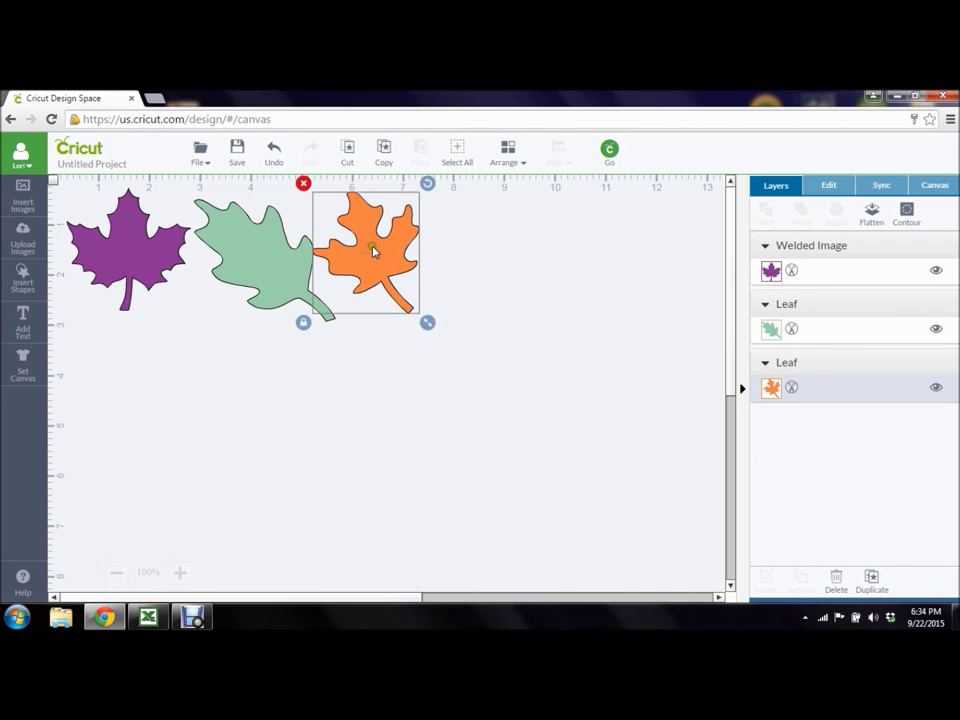
pyautogui.click(870, 582)
pyautogui.click(870, 582)
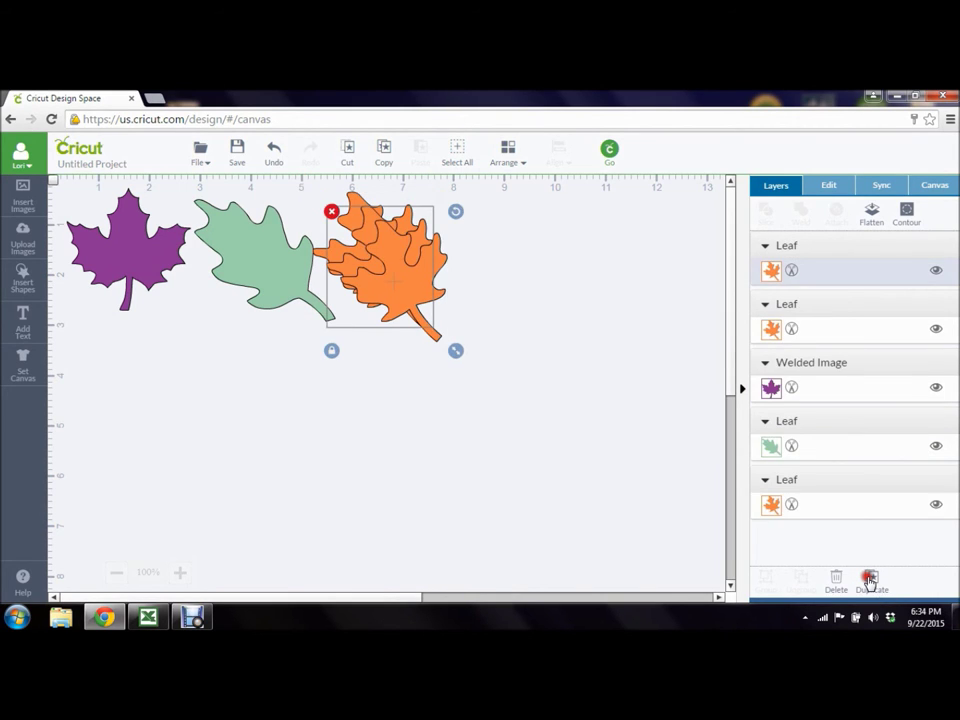
pyautogui.click(870, 582)
pyautogui.click(870, 582)
pyautogui.click(870, 582)
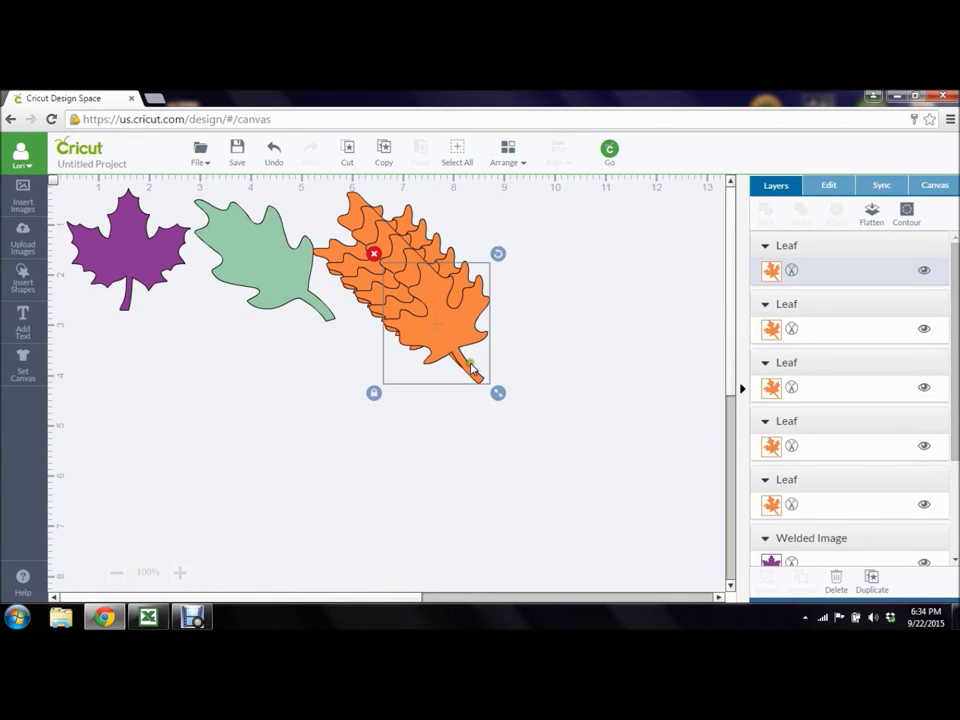
pyautogui.hotkey('ctrl', 'd')
pyautogui.hotkey('ctrl', 'd')
pyautogui.hotkey('ctrl', 'd')
pyautogui.hotkey('ctrl', 'd')
pyautogui.hotkey('ctrl', 'd')
pyautogui.hotkey('ctrl', 'd')
# Duplicate the green leaf five times.
pyautogui.click(257, 266)
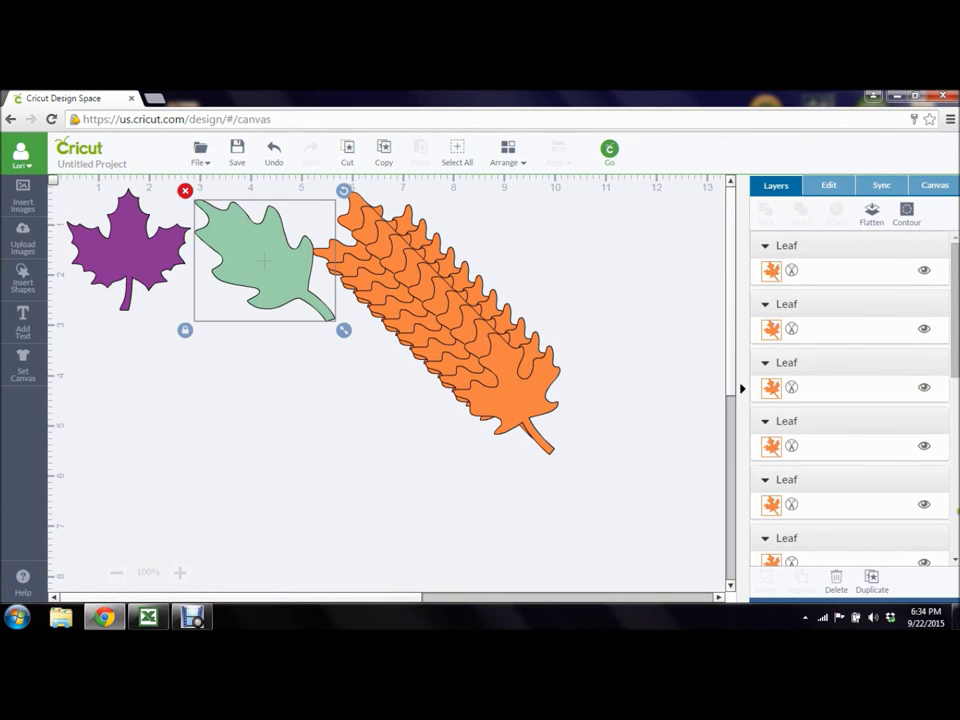
pyautogui.click(872, 580)
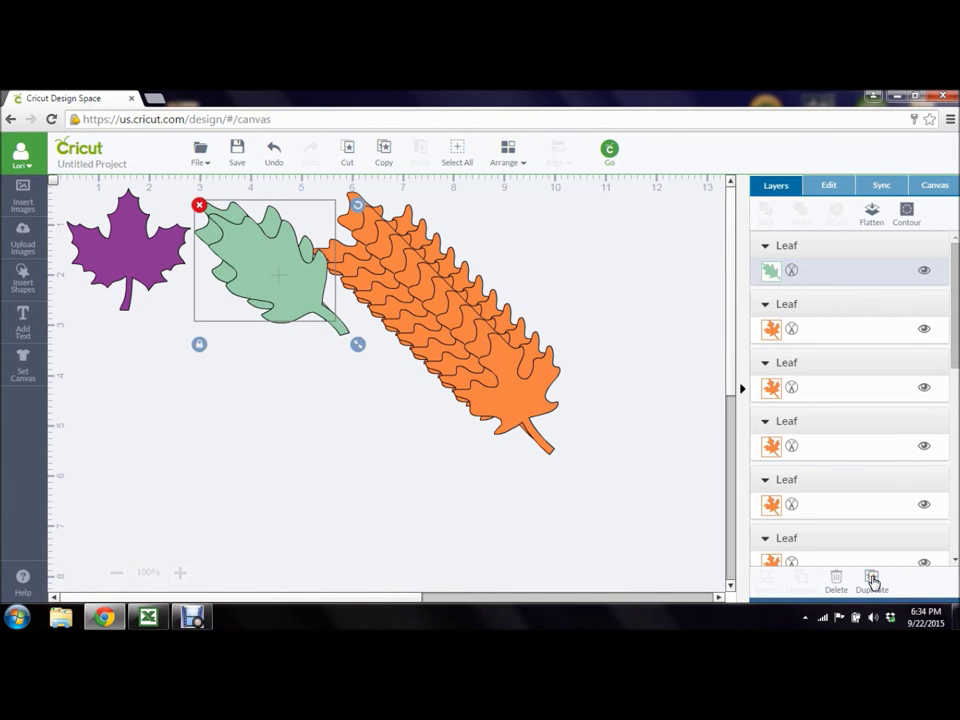
pyautogui.click(872, 580)
pyautogui.click(872, 580)
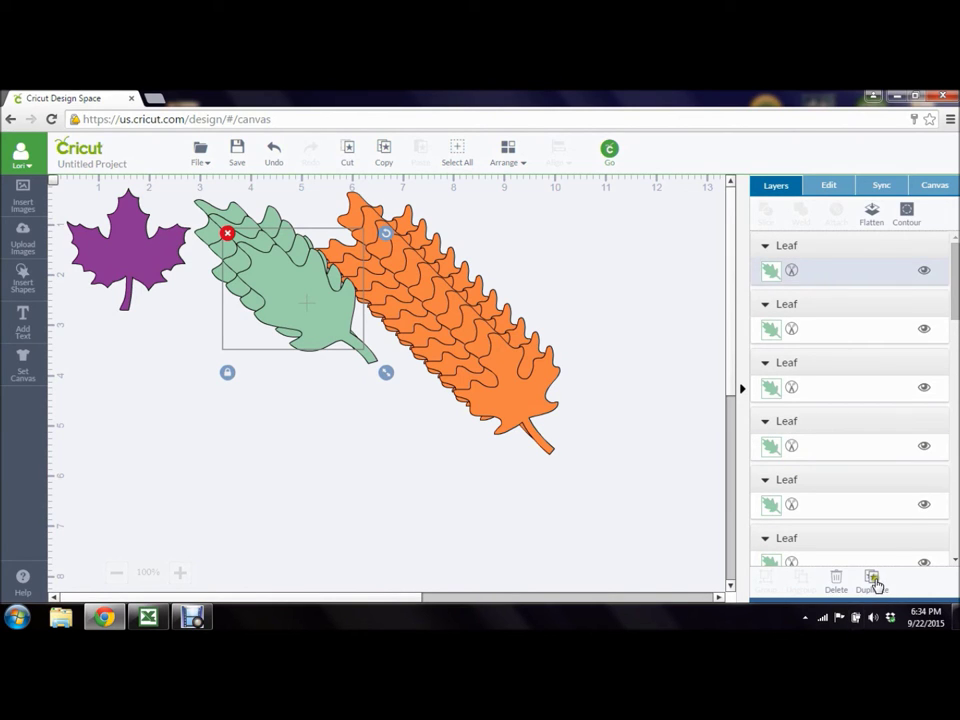
pyautogui.click(873, 580)
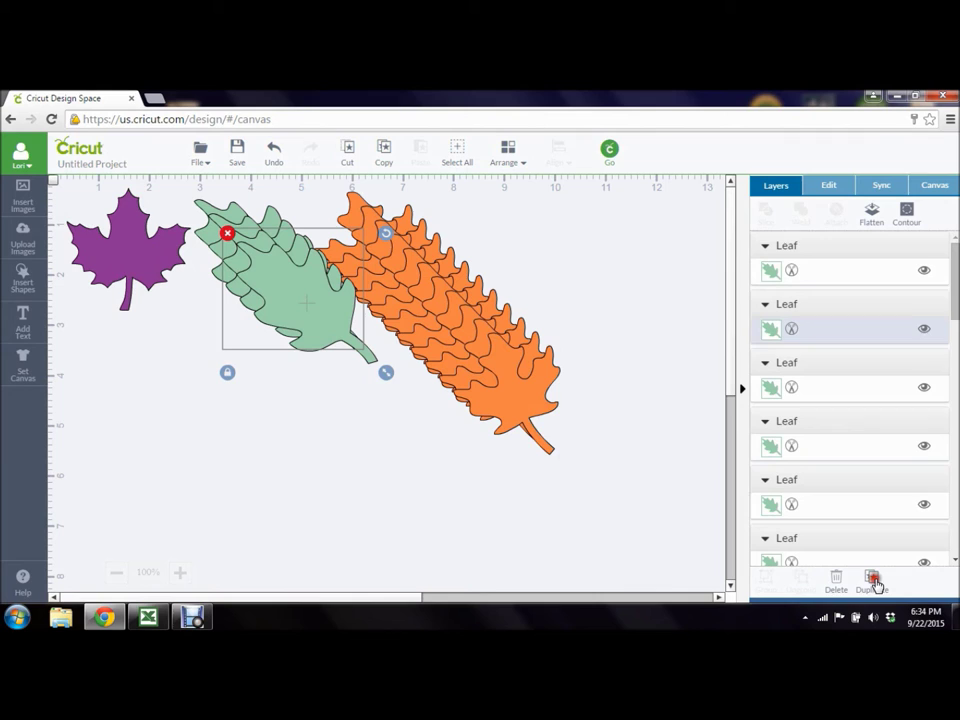
pyautogui.click(873, 580)
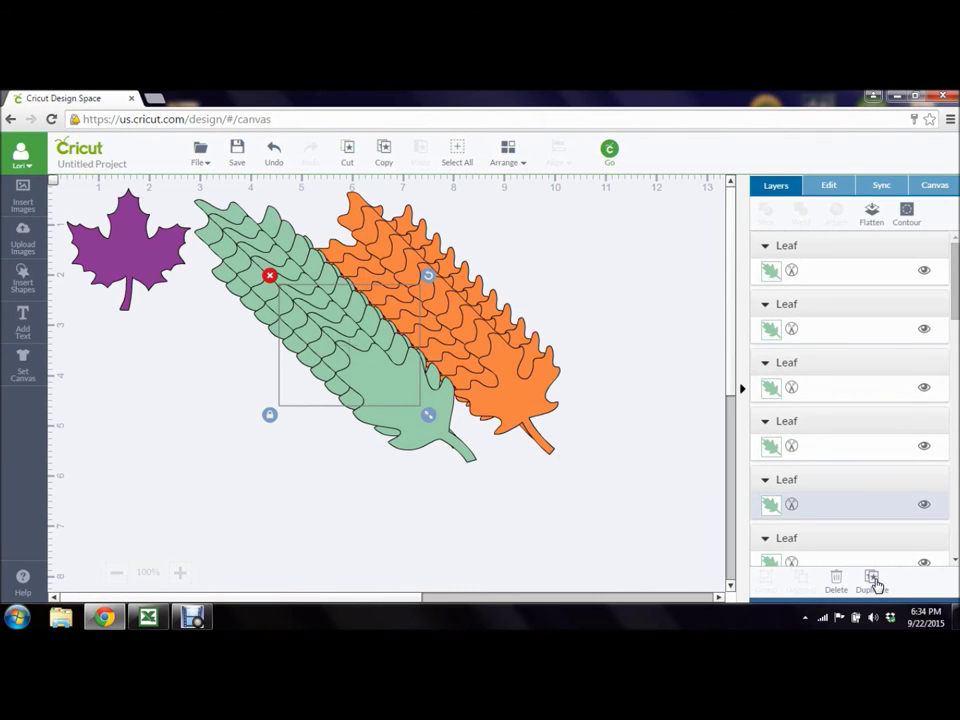
# Duplicate the purple maple leaf five times.
pyautogui.click(139, 251)
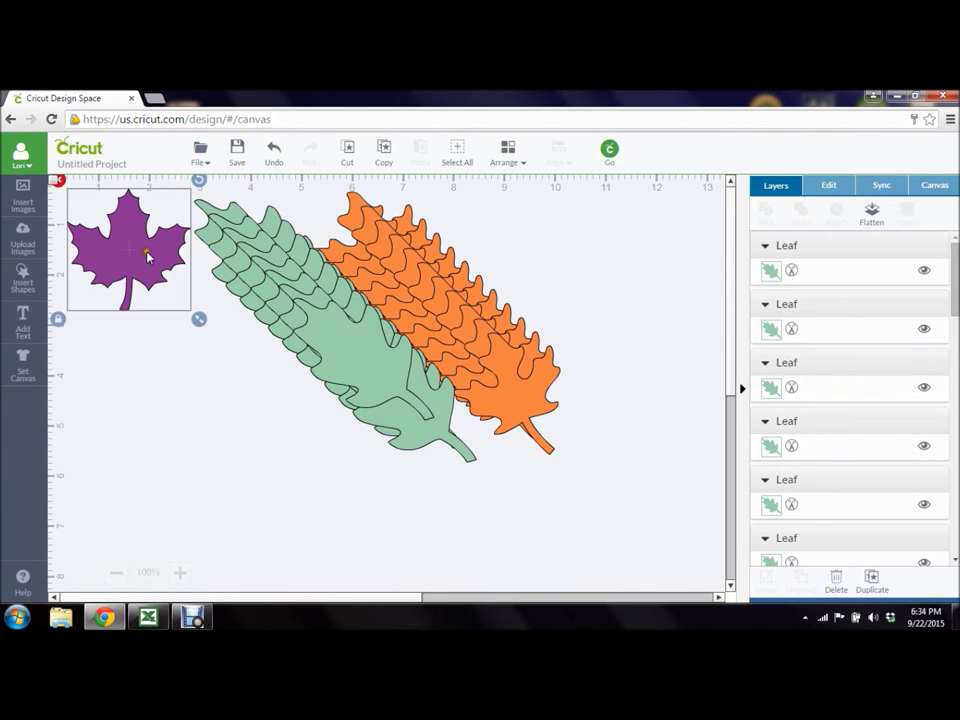
pyautogui.click(873, 580)
pyautogui.click(873, 585)
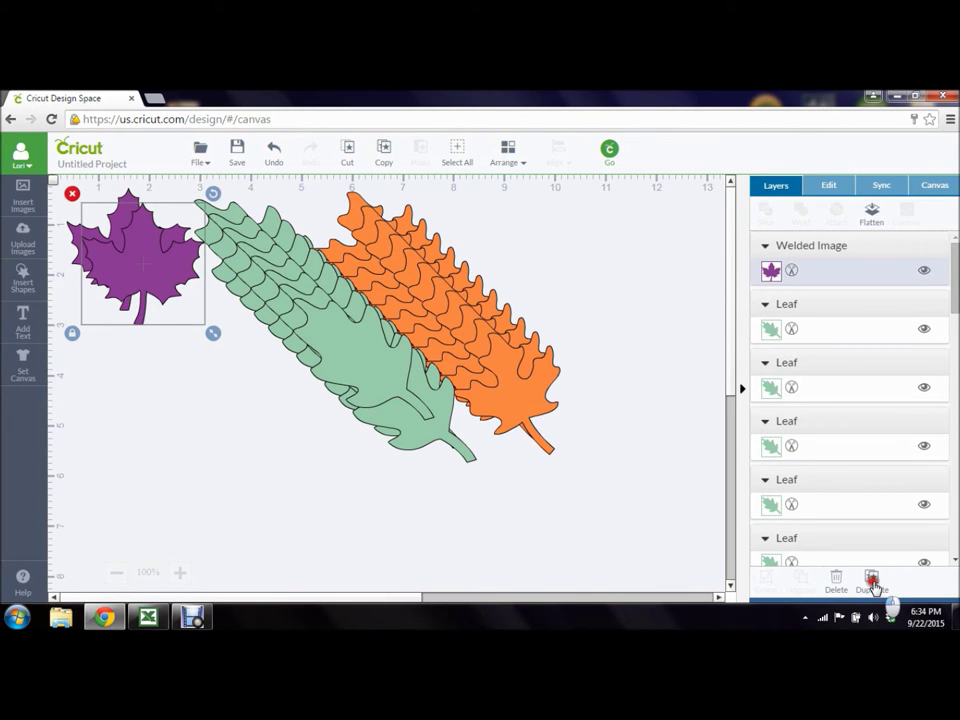
pyautogui.click(873, 585)
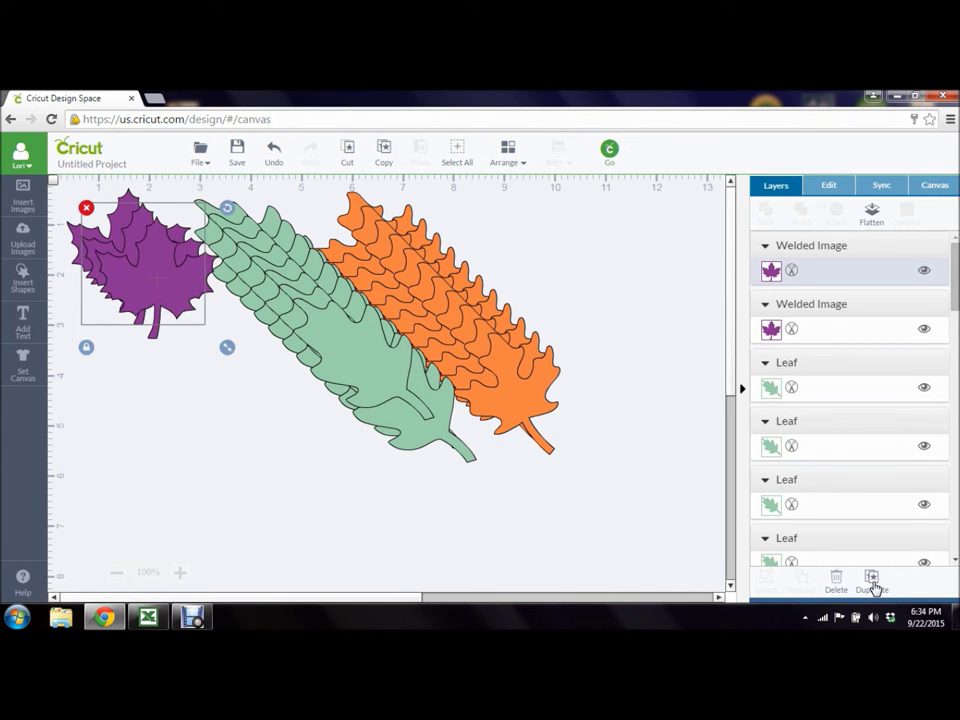
pyautogui.click(873, 585)
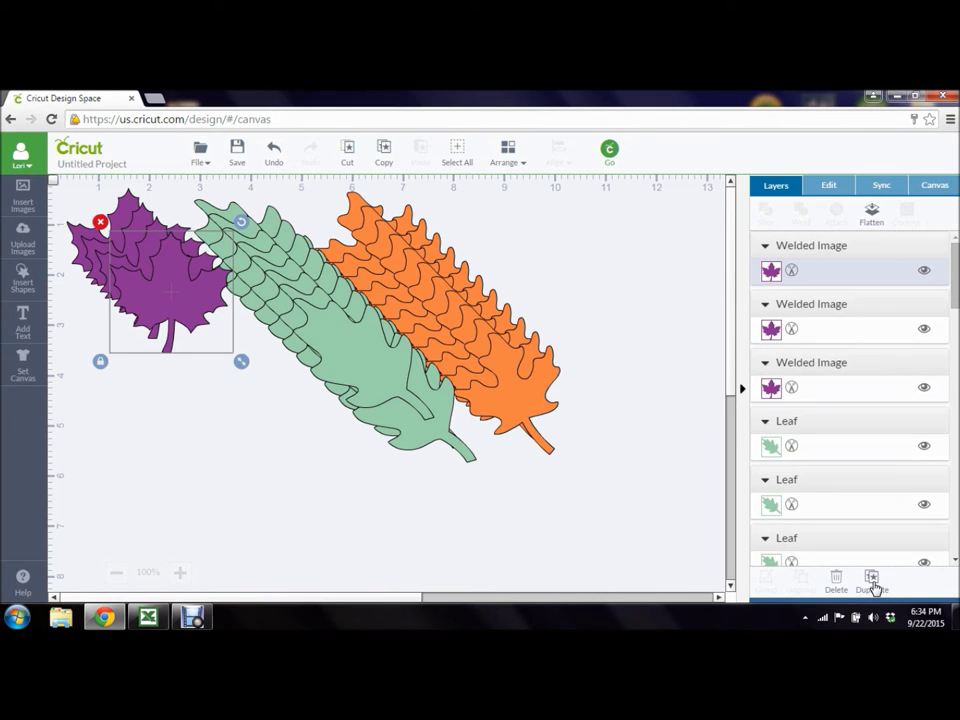
pyautogui.click(873, 586)
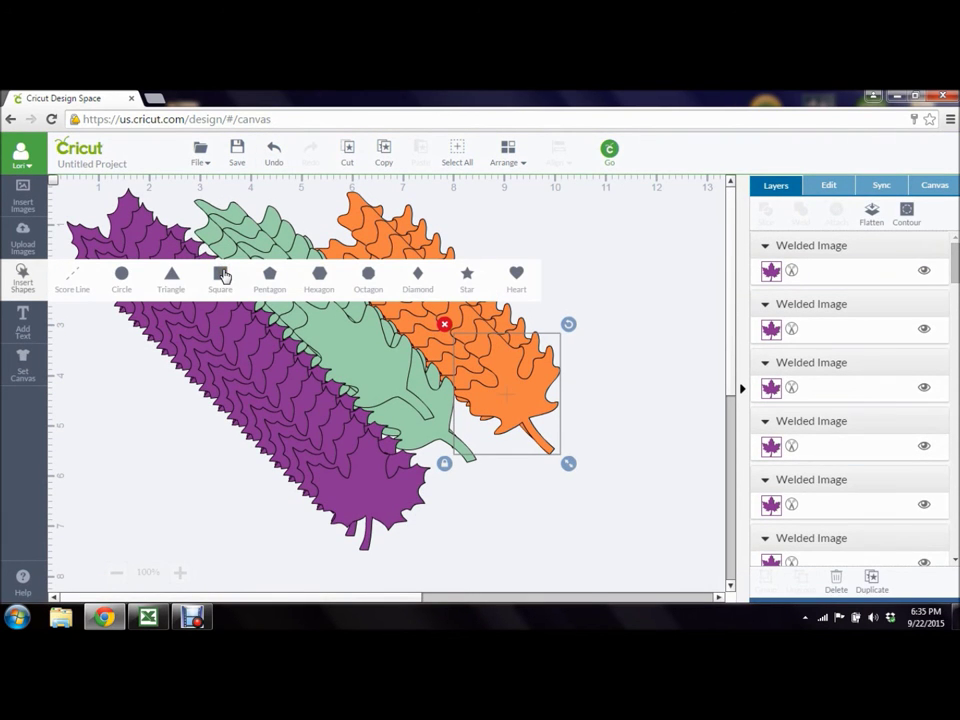
pyautogui.click(222, 276)
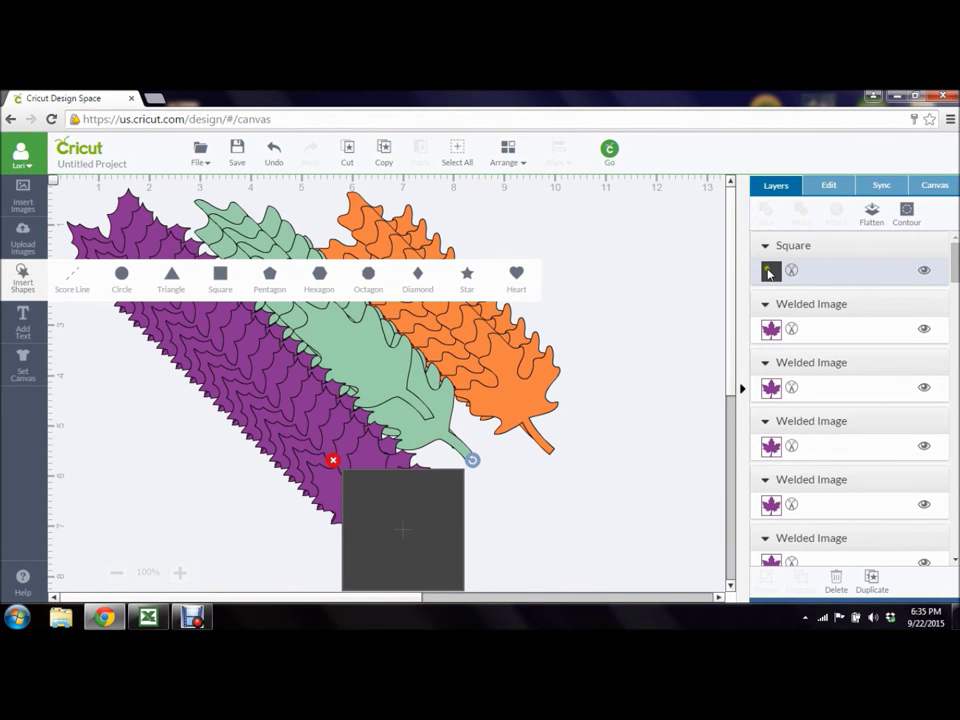
pyautogui.click(769, 271)
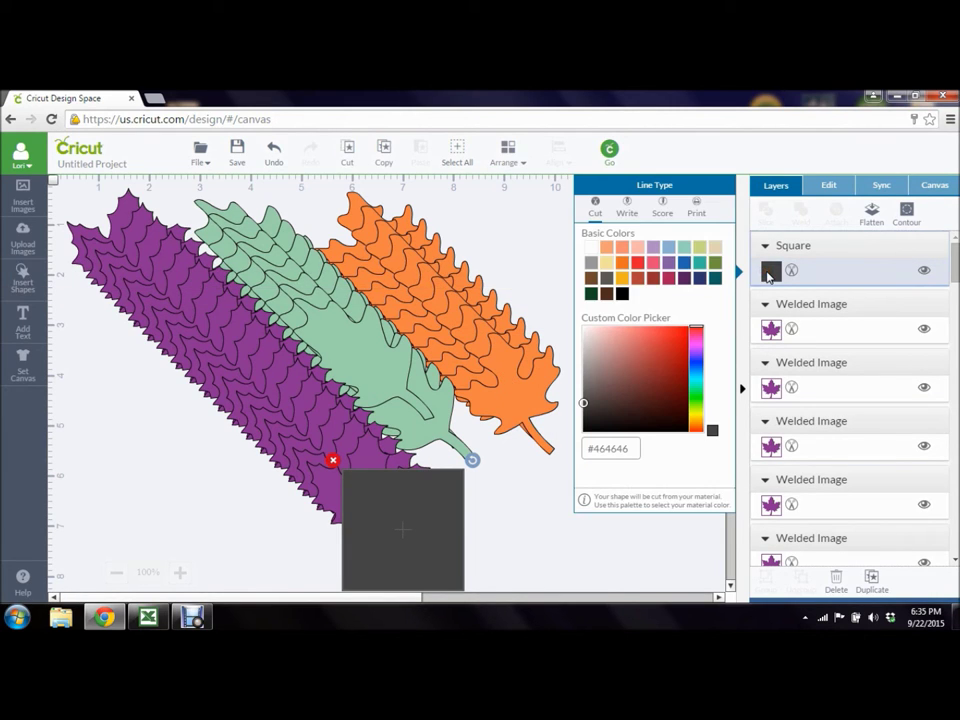
pyautogui.click(591, 251)
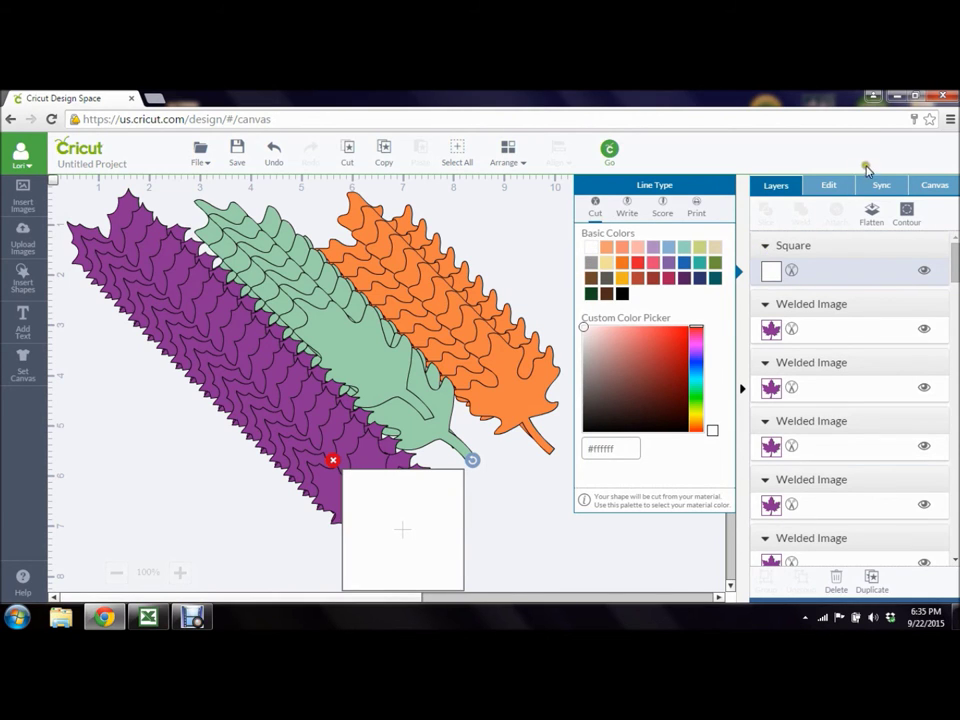
pyautogui.click(828, 188)
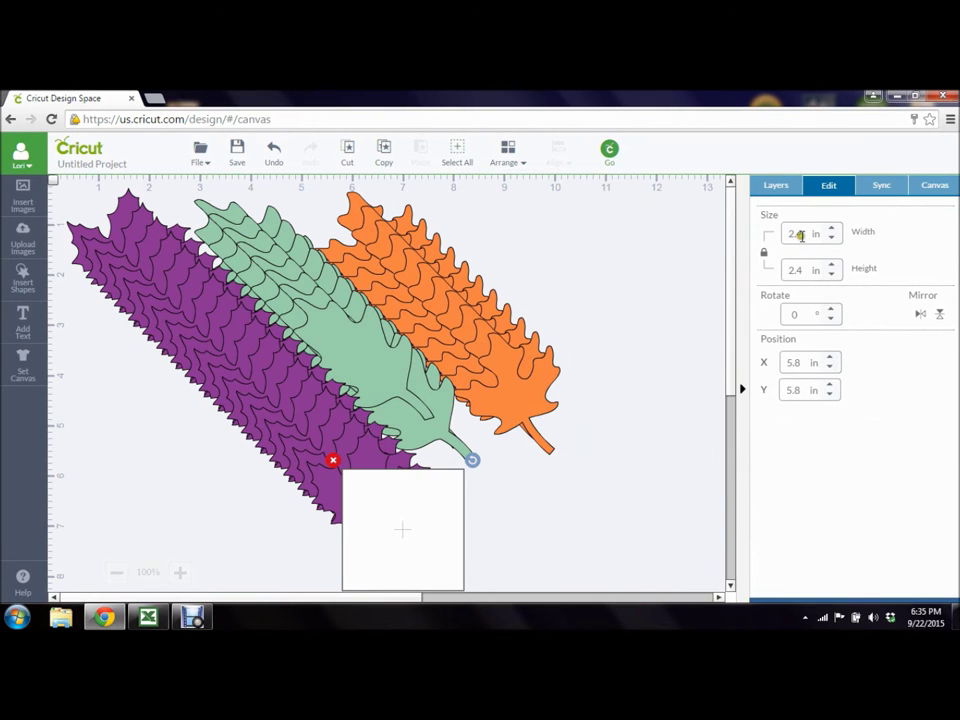
pyautogui.doubleClick(800, 234)
pyautogui.write('12')
pyautogui.moveTo(508, 531); pyautogui.dragTo(169, 214)
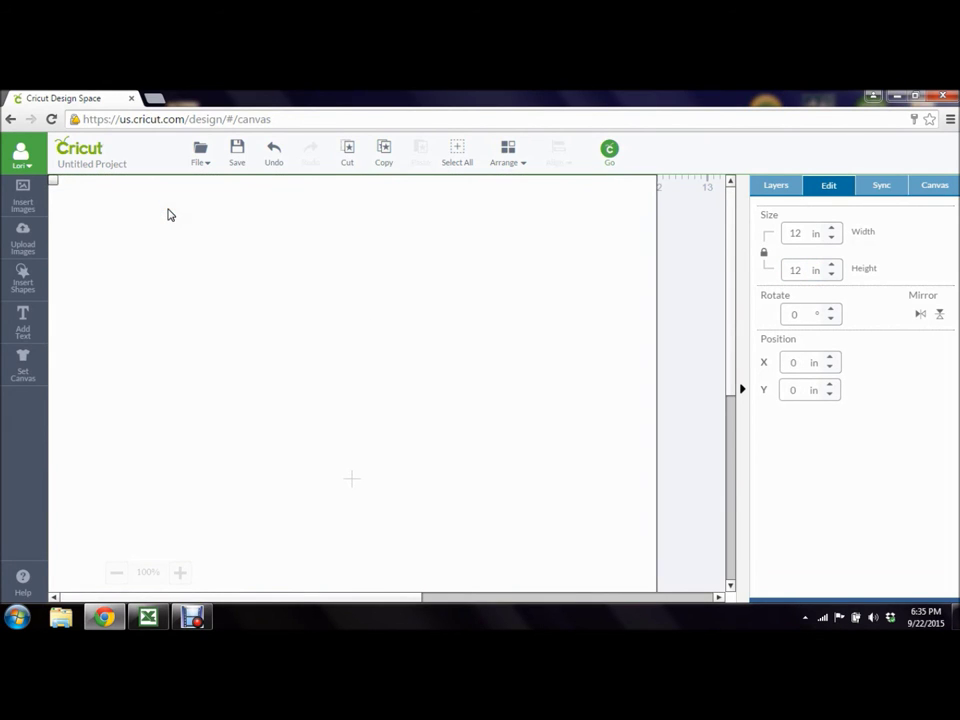
pyautogui.click(522, 166)
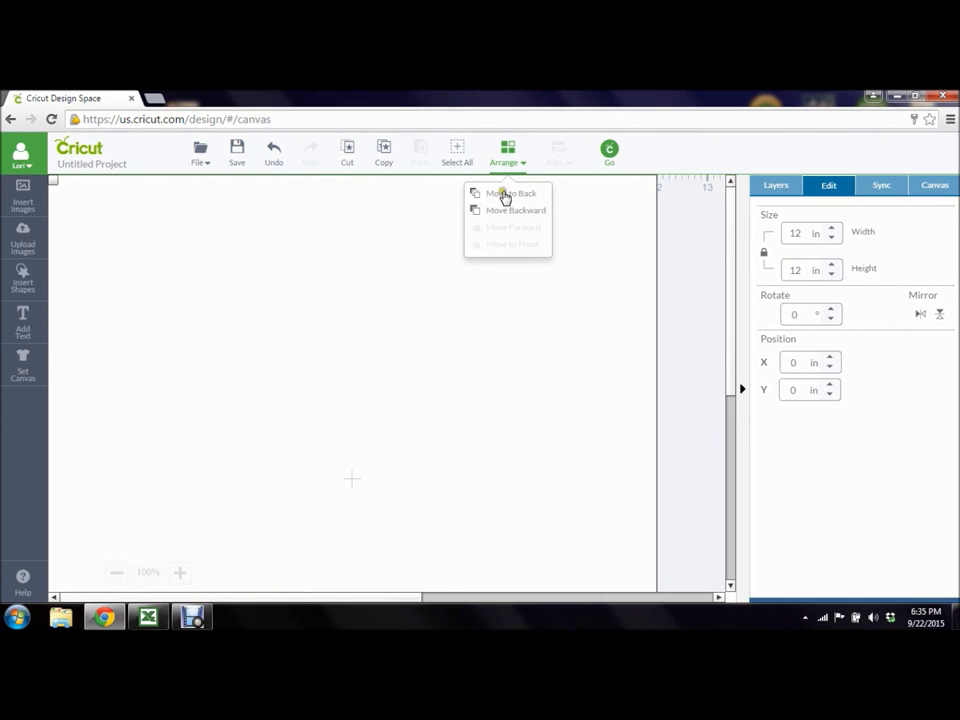
pyautogui.click(503, 195)
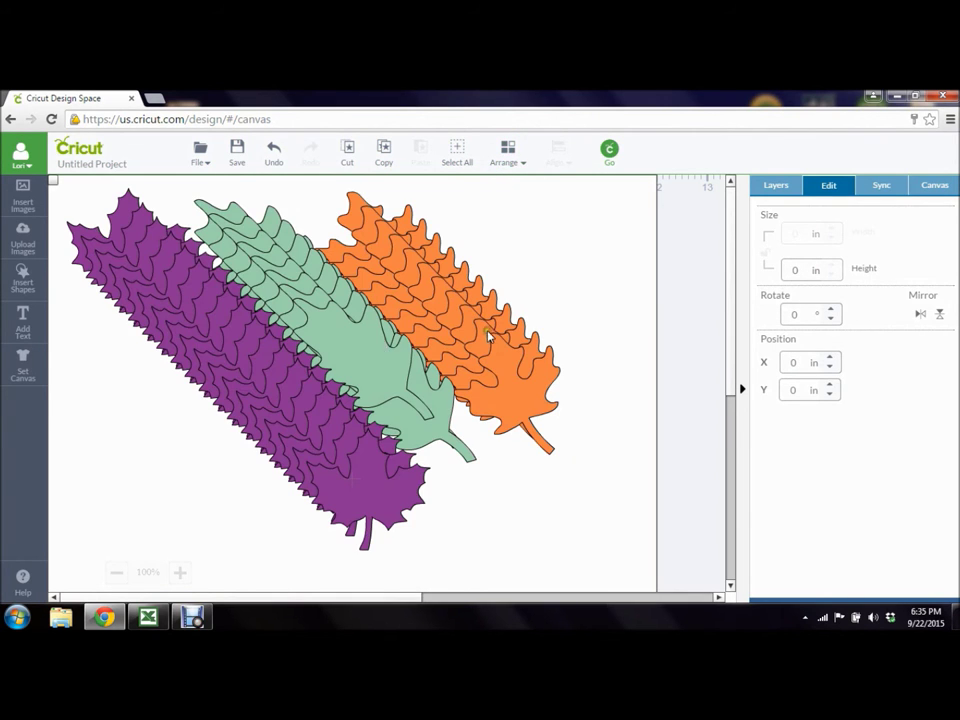
# Pull two orange leaves off the stack, shrink them, and place them in the top-right corner.
pyautogui.click(516, 397)
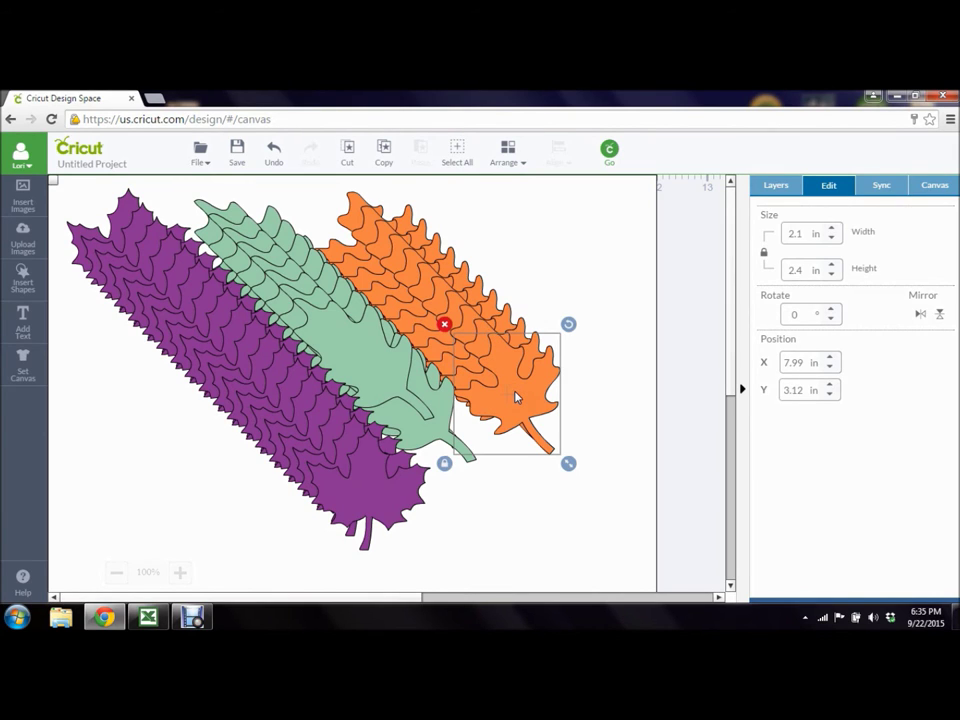
pyautogui.moveTo(516, 397); pyautogui.dragTo(585, 245)
pyautogui.moveTo(634, 313); pyautogui.dragTo(608, 278)
pyautogui.moveTo(582, 230); pyautogui.dragTo(610, 227)
pyautogui.moveTo(517, 382); pyautogui.dragTo(608, 326)
pyautogui.moveTo(643, 395); pyautogui.dragTo(630, 377)
pyautogui.moveTo(602, 333); pyautogui.dragTo(626, 322)
# Shrink a third orange leaf to 1.44 x 1.64 in below the others, then shrink and rotate a green leaf.
pyautogui.moveTo(508, 386); pyautogui.dragTo(588, 424)
pyautogui.moveTo(640, 487); pyautogui.dragTo(605, 451)
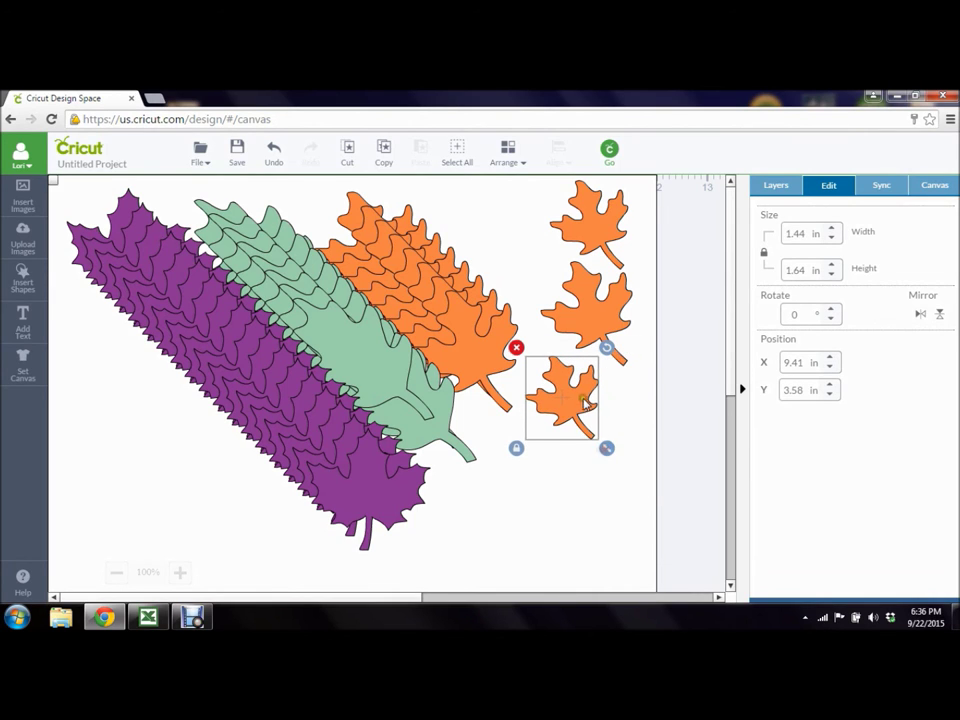
pyautogui.moveTo(578, 400); pyautogui.dragTo(596, 400)
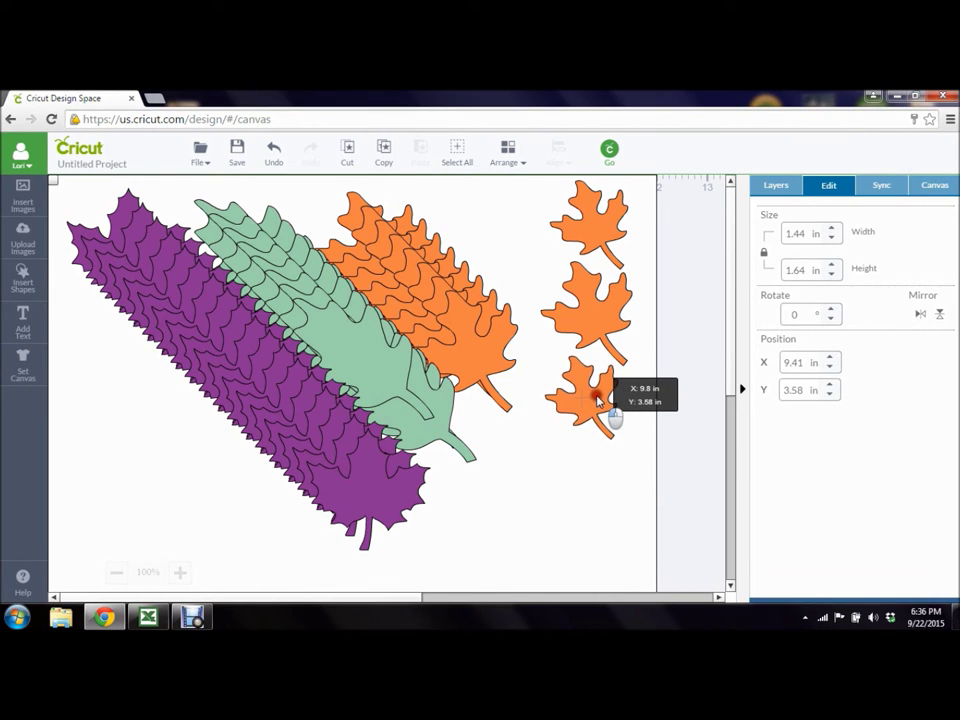
pyautogui.moveTo(484, 364); pyautogui.dragTo(658, 468)
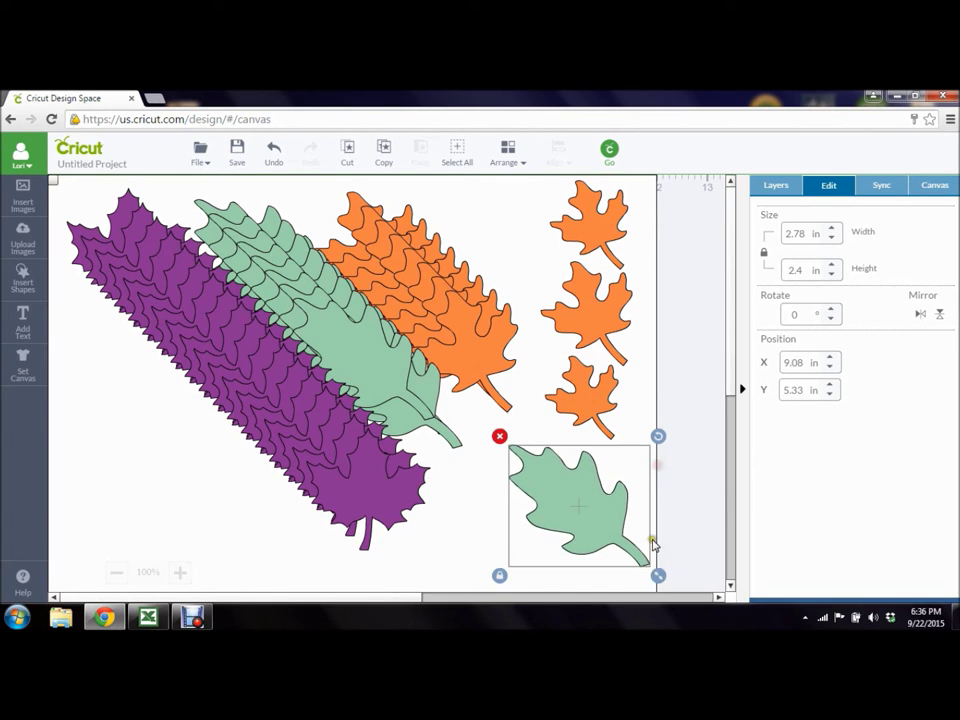
pyautogui.moveTo(658, 574); pyautogui.dragTo(598, 527)
pyautogui.moveTo(600, 437); pyautogui.dragTo(633, 457)
# Pull two more orange leaves off the stack, shrink and place them, and drag out a large green leaf.
pyautogui.moveTo(493, 380); pyautogui.dragTo(541, 237)
pyautogui.moveTo(581, 304); pyautogui.dragTo(561, 280)
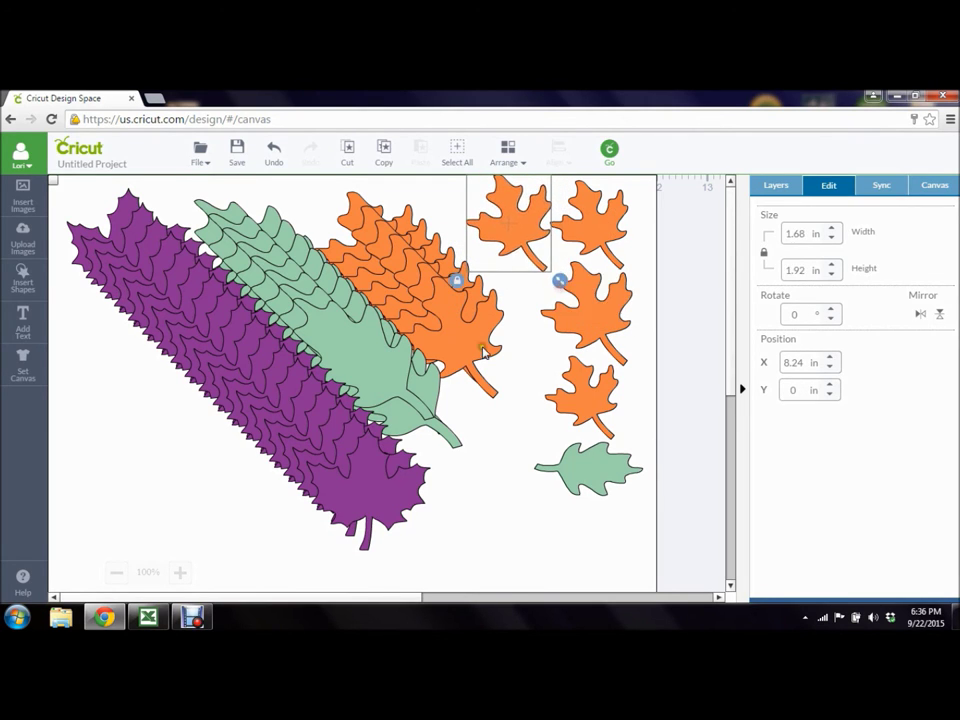
pyautogui.moveTo(499, 360); pyautogui.dragTo(537, 515)
pyautogui.moveTo(571, 574); pyautogui.dragTo(534, 529)
pyautogui.moveTo(505, 470); pyautogui.dragTo(530, 348)
pyautogui.moveTo(456, 336); pyautogui.dragTo(566, 462)
# Shrink the pulled-out green leaf and move it up among the orange leaves.
pyautogui.click(548, 548)
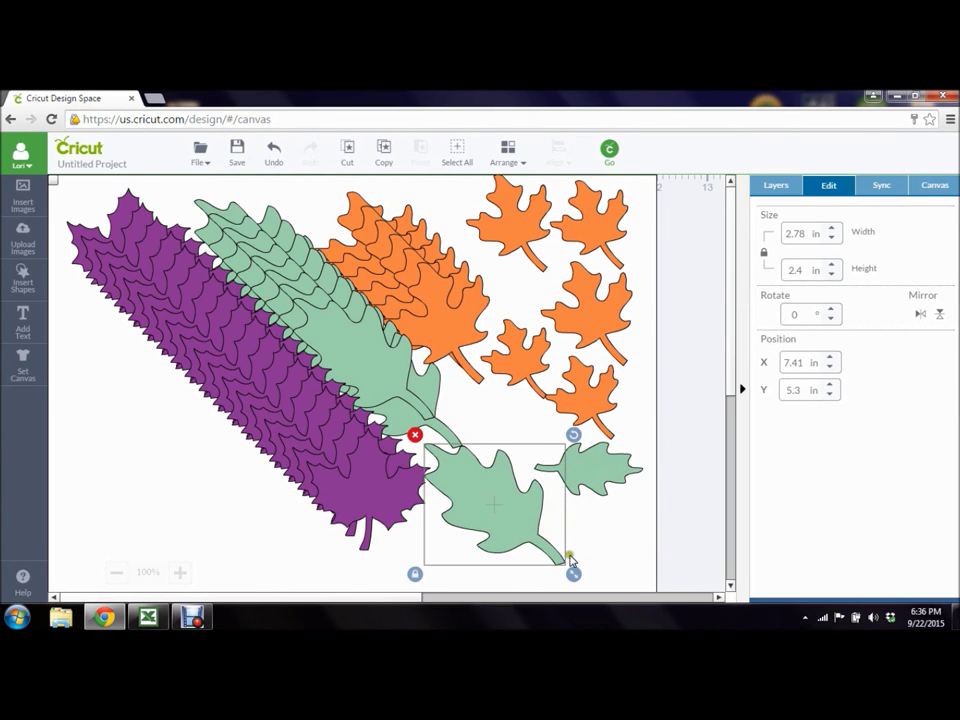
pyautogui.moveTo(574, 572); pyautogui.dragTo(521, 531)
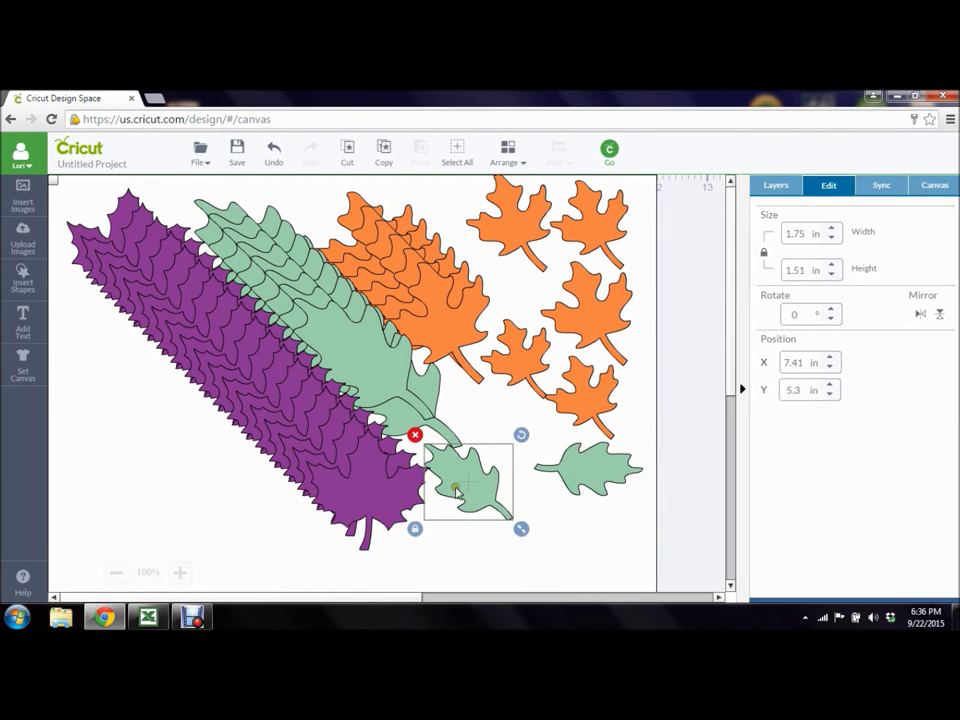
pyautogui.moveTo(456, 493); pyautogui.dragTo(513, 412)
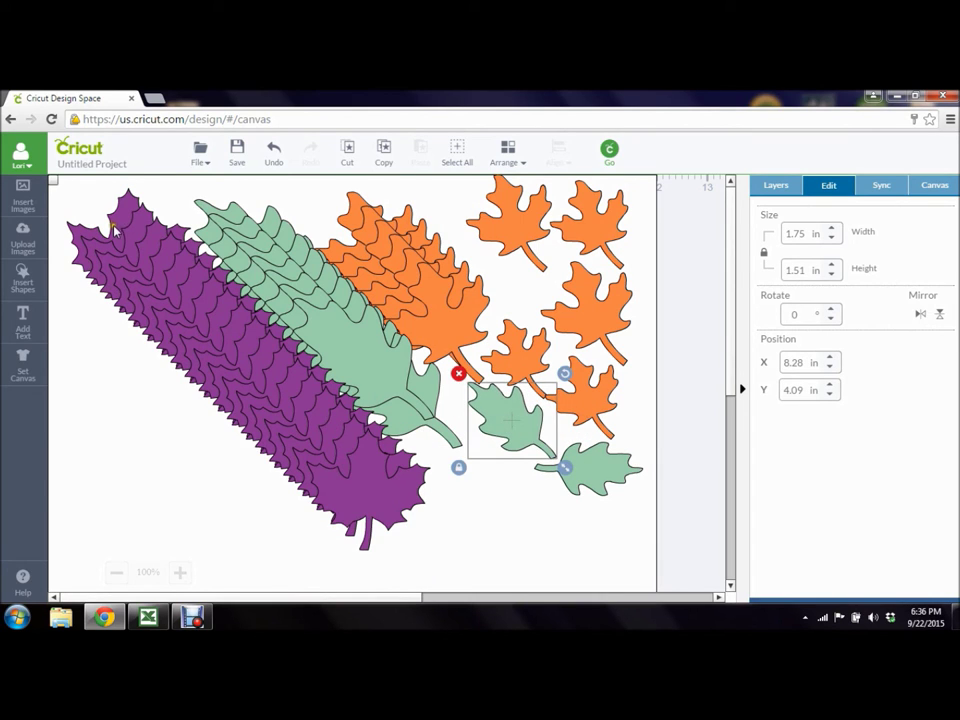
# Pull purple maple leaves off their stack to the bottom-left and bottom centre.
pyautogui.moveTo(120, 232); pyautogui.dragTo(66, 566)
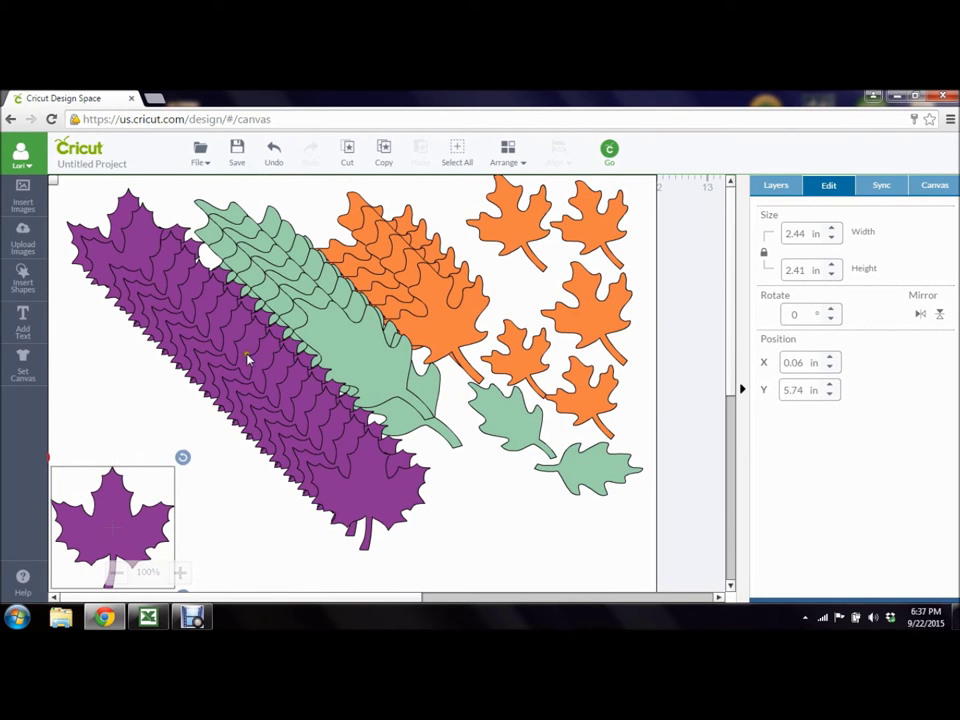
pyautogui.moveTo(97, 216); pyautogui.dragTo(182, 510)
pyautogui.moveTo(78, 216)
pyautogui.mouseDown()
pyautogui.moveTo(188, 251)
pyautogui.moveTo(66, 192)
pyautogui.moveTo(62, 206)
pyautogui.moveTo(50, 162)
pyautogui.moveTo(63, 200)
pyautogui.moveTo(118, 206)
pyautogui.moveTo(101, 204)
pyautogui.moveTo(97, 215)
pyautogui.mouseUp()
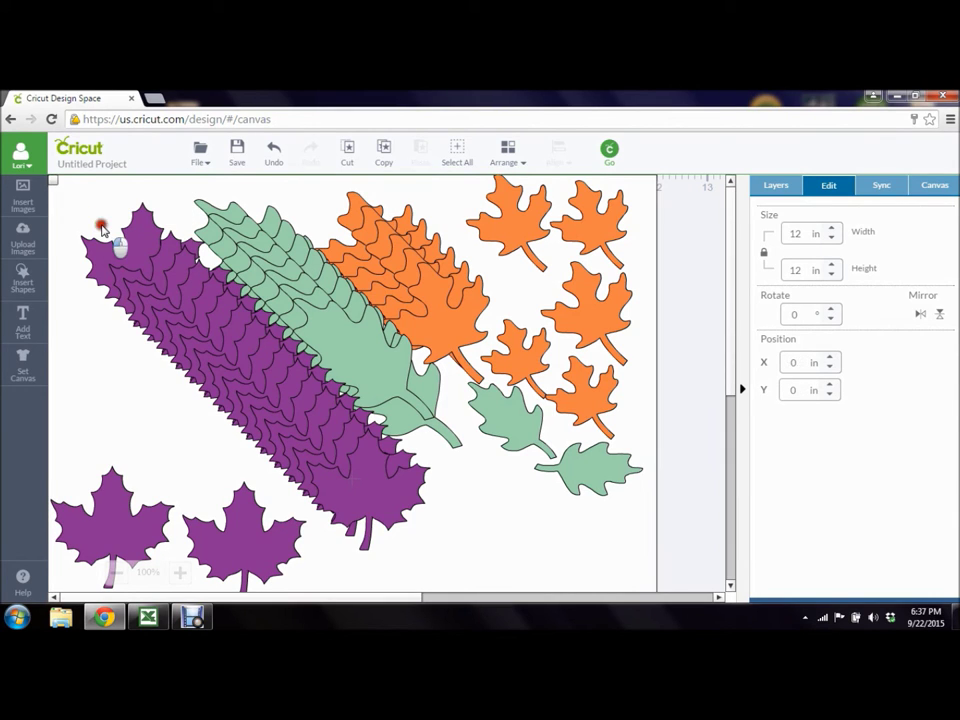
pyautogui.click(92, 231)
pyautogui.moveTo(92, 229); pyautogui.dragTo(521, 500)
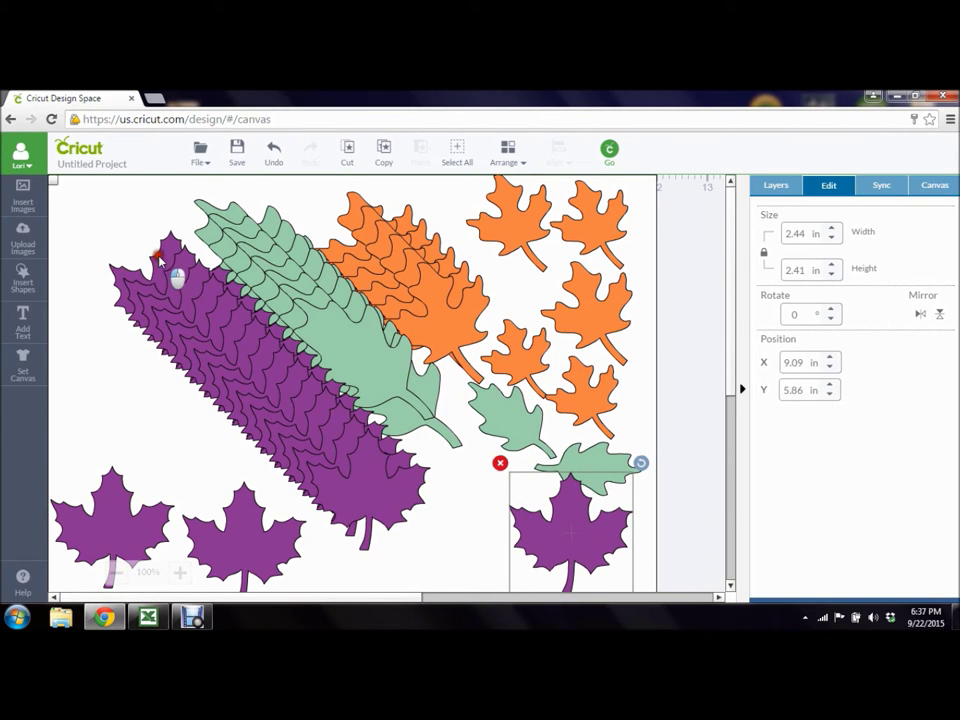
# Place shrunken purple maple leaves along the top-left and left edge (1.7 x 1.68 in, 2.1 x 2.08 in).
pyautogui.moveTo(158, 258); pyautogui.dragTo(84, 179)
pyautogui.moveTo(180, 307); pyautogui.dragTo(93, 282)
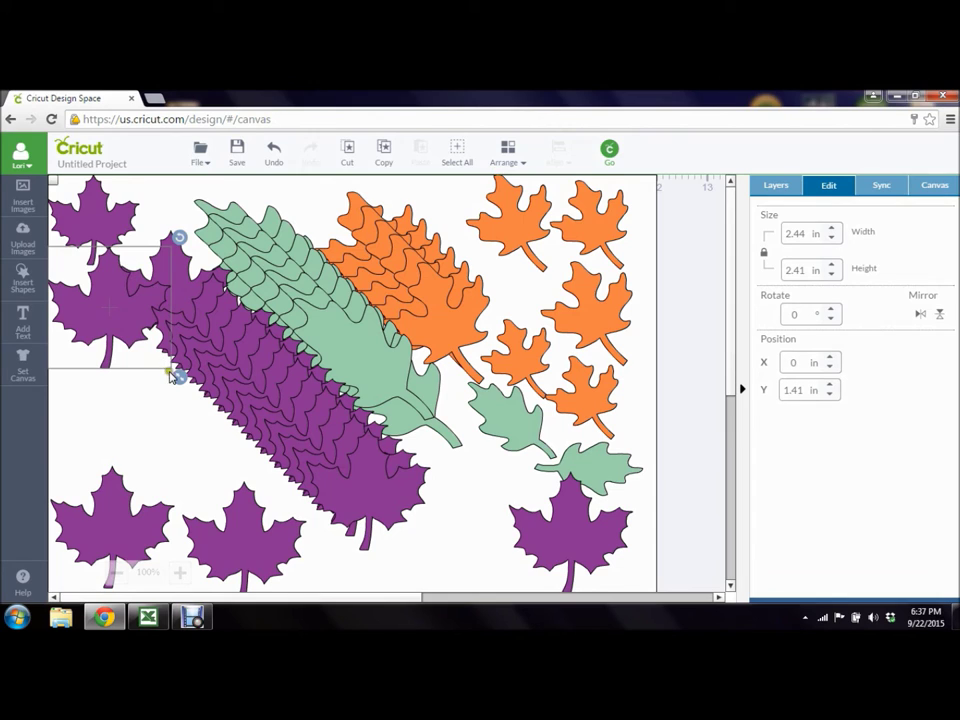
pyautogui.moveTo(175, 376); pyautogui.dragTo(138, 337)
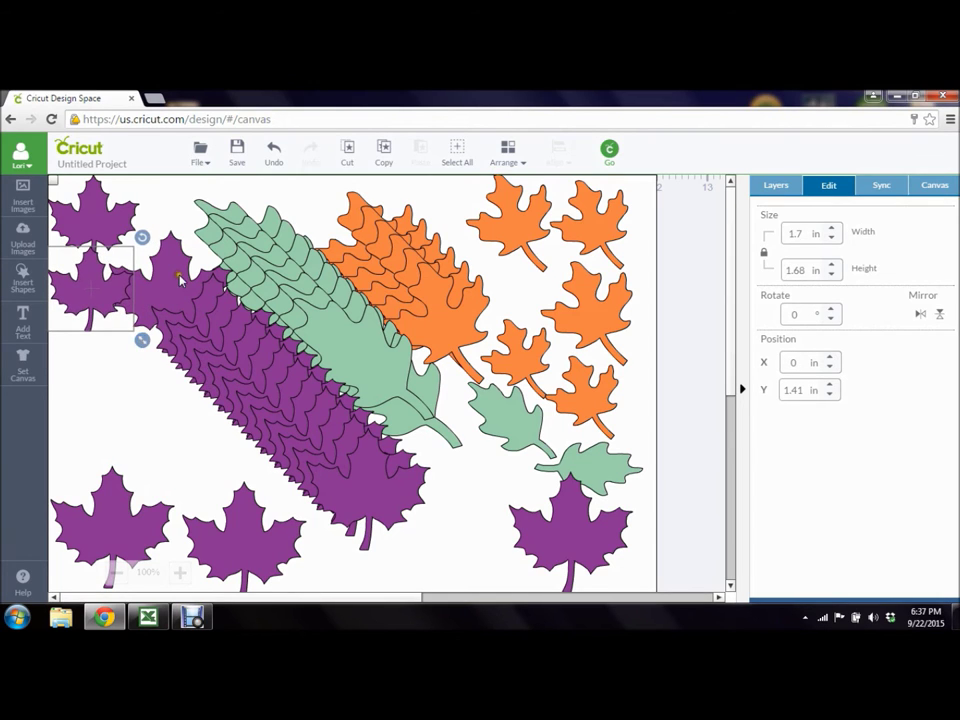
pyautogui.moveTo(176, 259); pyautogui.dragTo(200, 205)
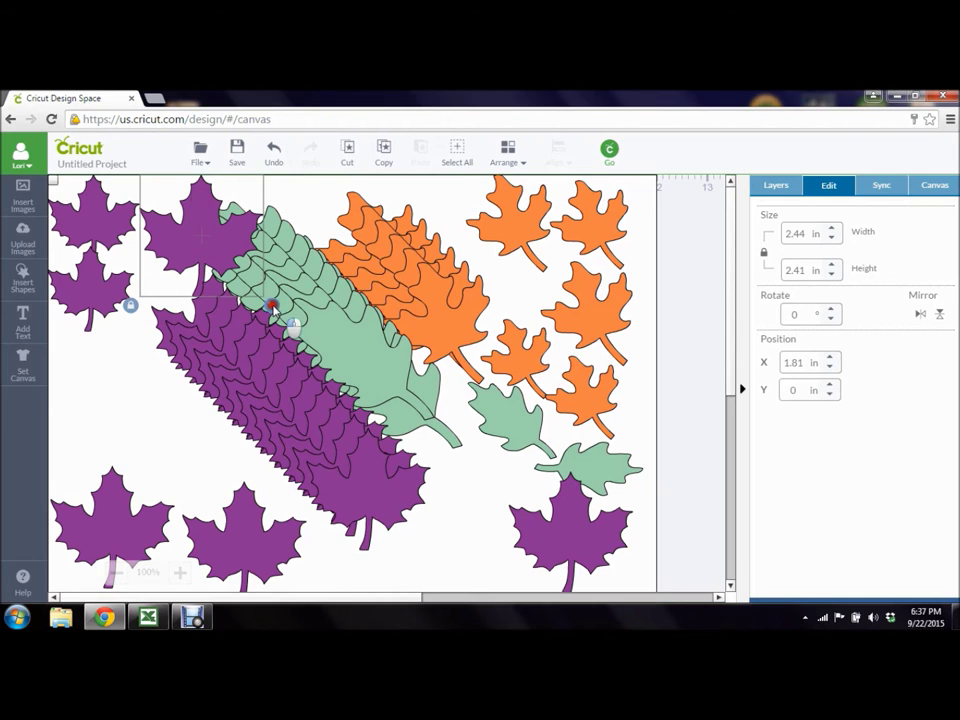
pyautogui.moveTo(273, 308); pyautogui.dragTo(91, 336)
pyautogui.moveTo(175, 456); pyautogui.dragTo(123, 400)
pyautogui.moveTo(122, 485); pyautogui.dragTo(137, 456)
pyautogui.moveTo(246, 530); pyautogui.dragTo(78, 564)
pyautogui.click(500, 414)
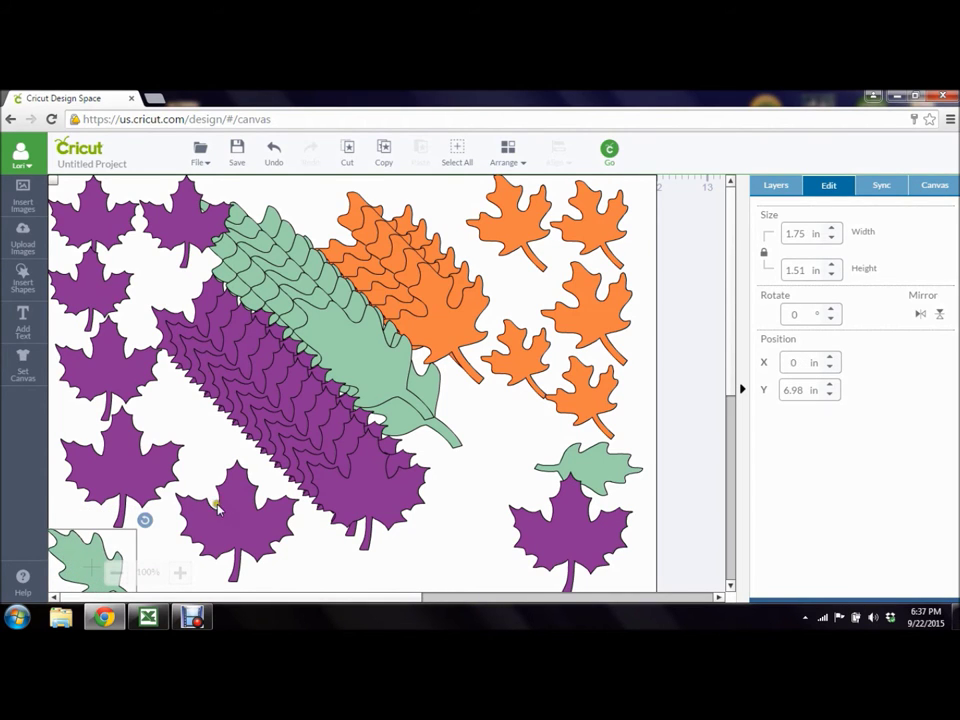
# Set a purple leaf near the bottom, shrink an orange leaf to 1.48 x 1.69 in and a green leaf to 2.06 x 1.78 in.
pyautogui.moveTo(218, 508); pyautogui.dragTo(186, 532)
pyautogui.moveTo(256, 517); pyautogui.dragTo(256, 517)
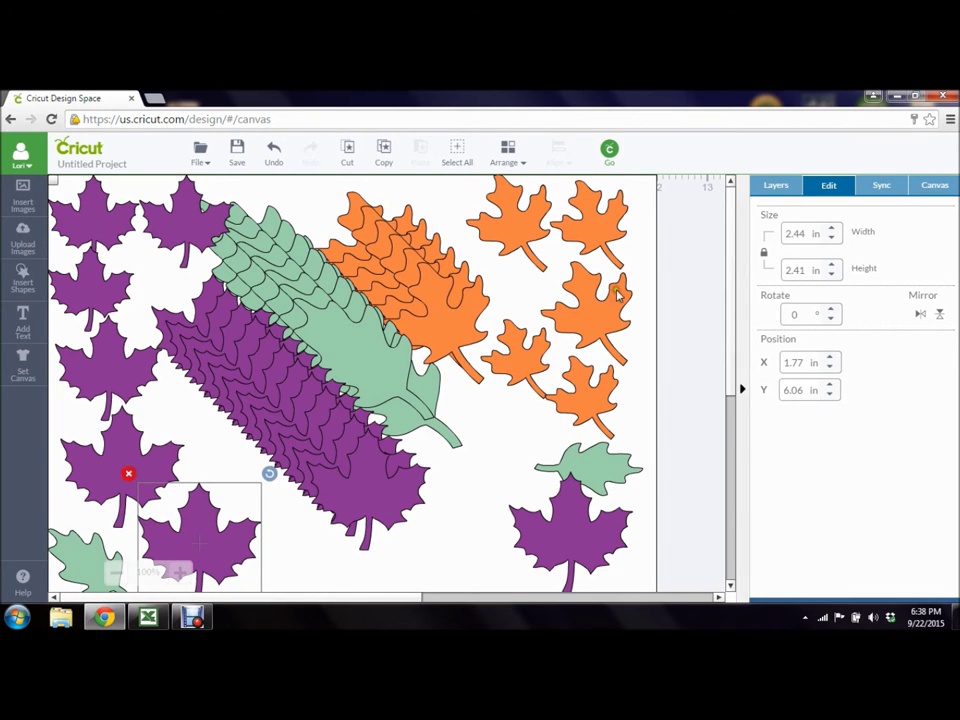
pyautogui.moveTo(474, 369); pyautogui.dragTo(506, 434)
pyautogui.moveTo(552, 508); pyautogui.dragTo(524, 446)
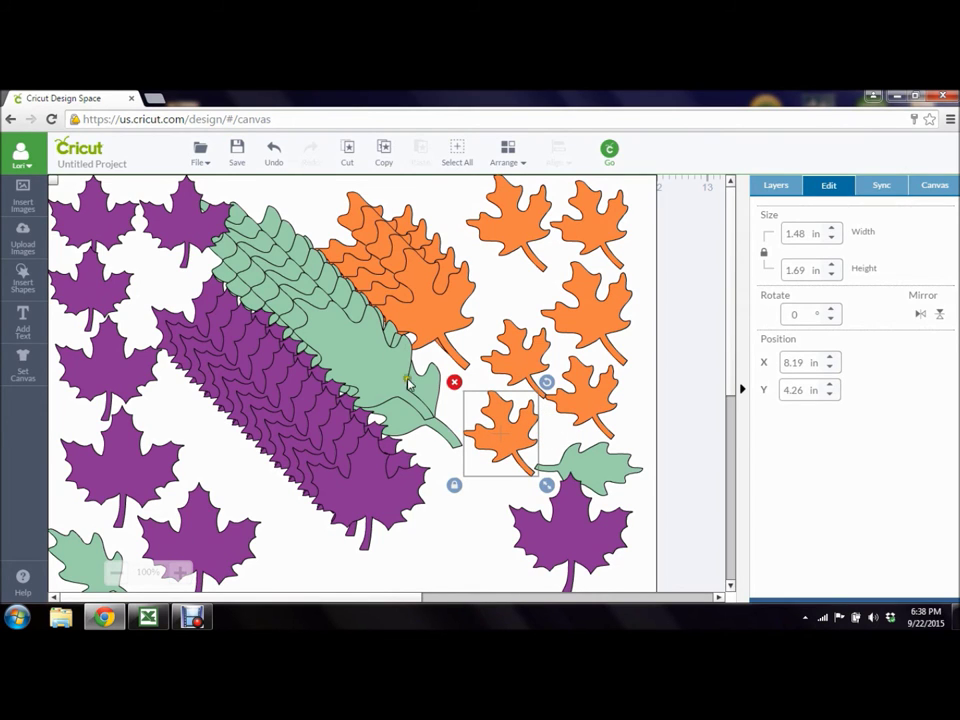
pyautogui.moveTo(368, 368); pyautogui.dragTo(489, 521)
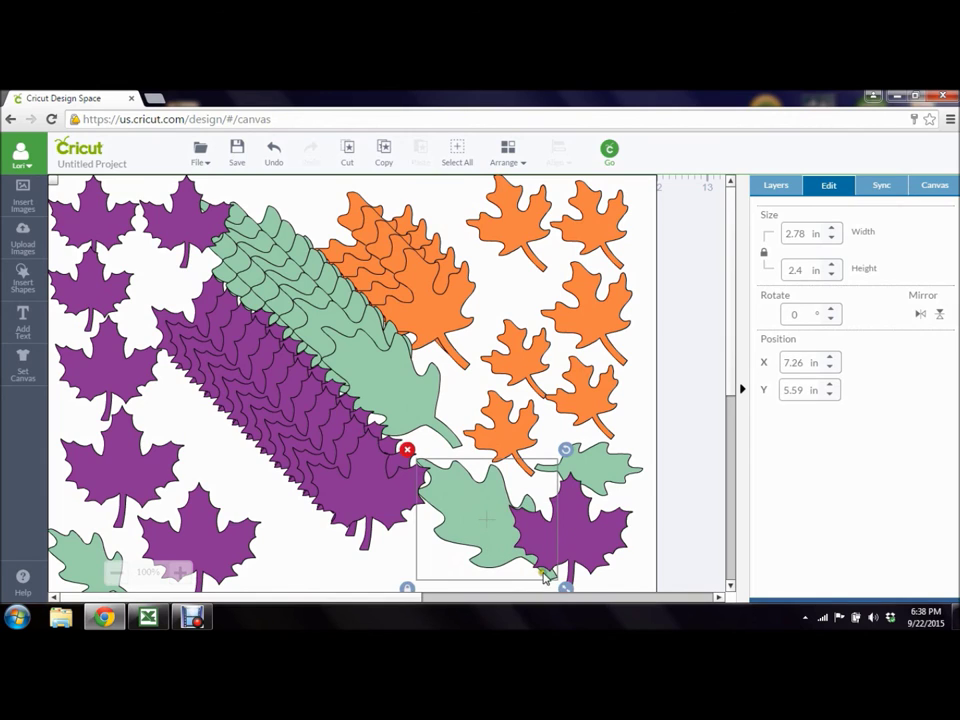
pyautogui.moveTo(561, 587); pyautogui.dragTo(529, 553)
pyautogui.moveTo(476, 494); pyautogui.dragTo(500, 563)
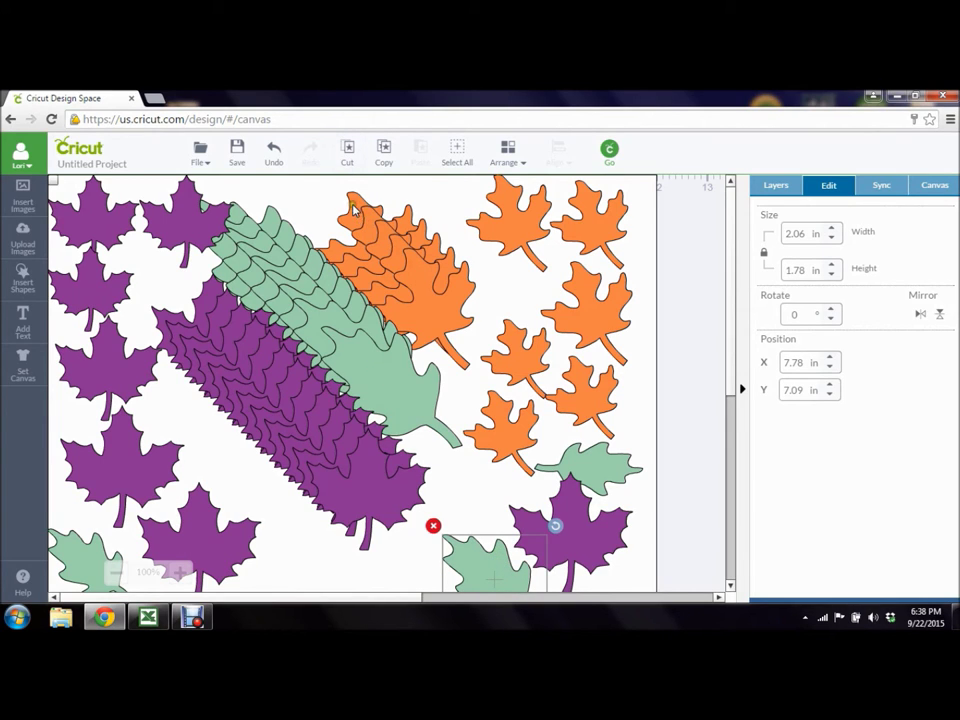
# Move orange leaves up to the top edge, shrinking one to 1.68 x 1.92 in.
pyautogui.moveTo(353, 209); pyautogui.dragTo(405, 195)
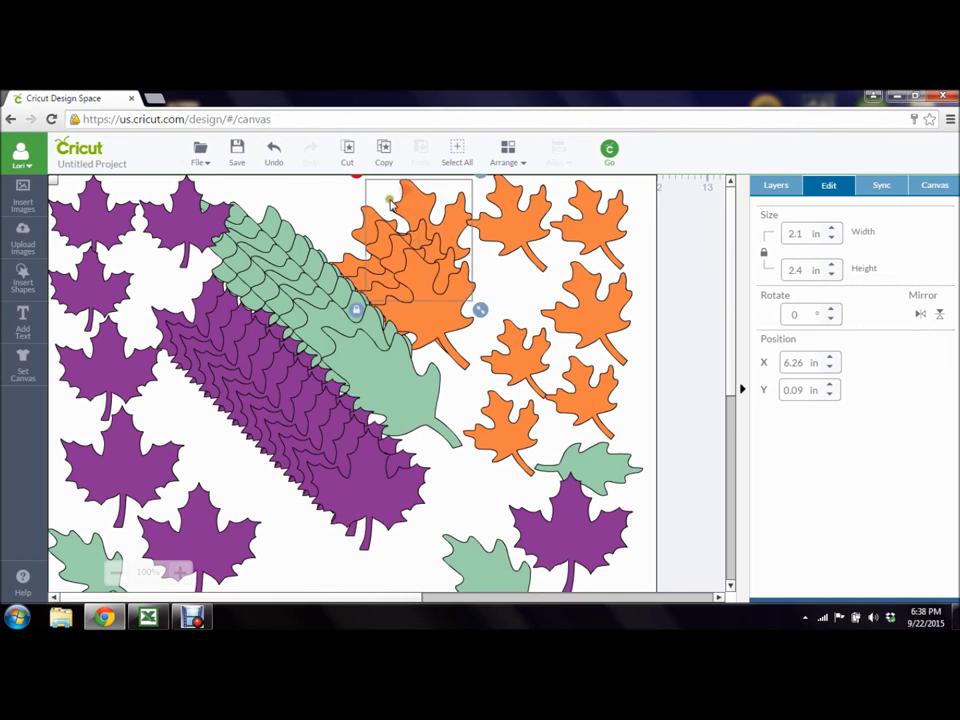
pyautogui.click(328, 219)
pyautogui.moveTo(366, 224); pyautogui.dragTo(327, 190)
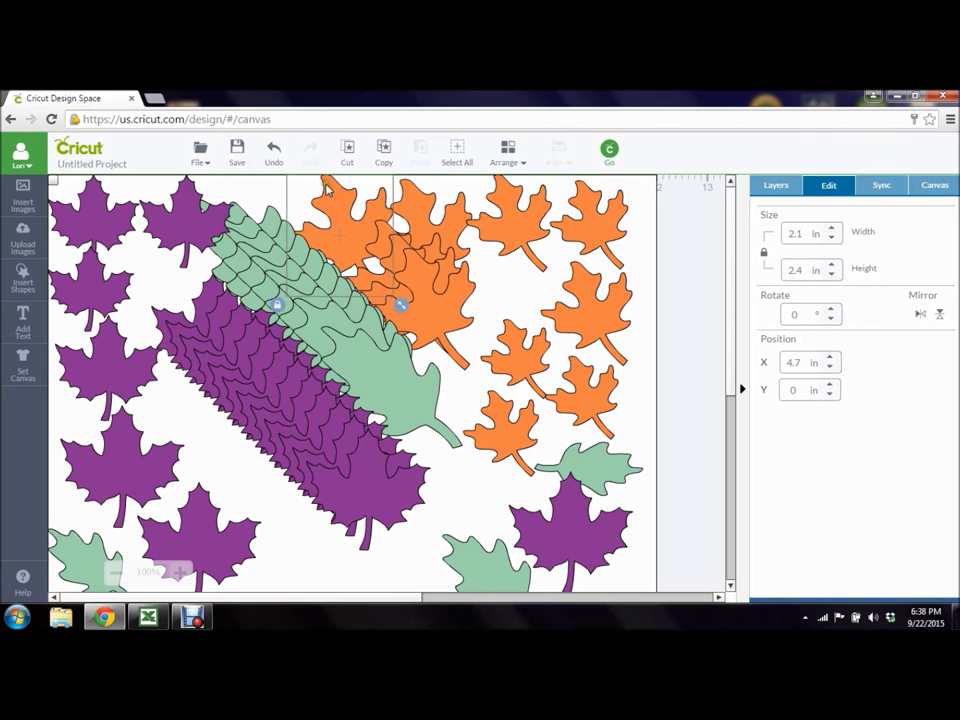
pyautogui.moveTo(398, 305)
pyautogui.mouseDown()
pyautogui.moveTo(387, 290)
pyautogui.moveTo(454, 325)
pyautogui.moveTo(390, 328)
pyautogui.mouseUp()
pyautogui.moveTo(488, 301); pyautogui.dragTo(523, 304)
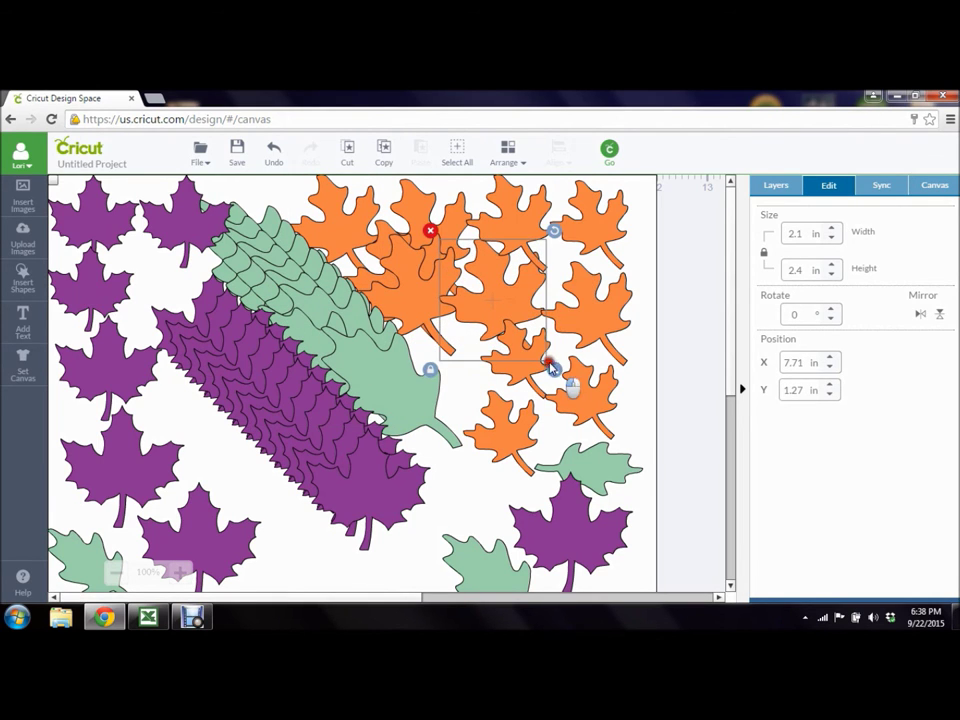
pyautogui.moveTo(550, 366); pyautogui.dragTo(494, 274)
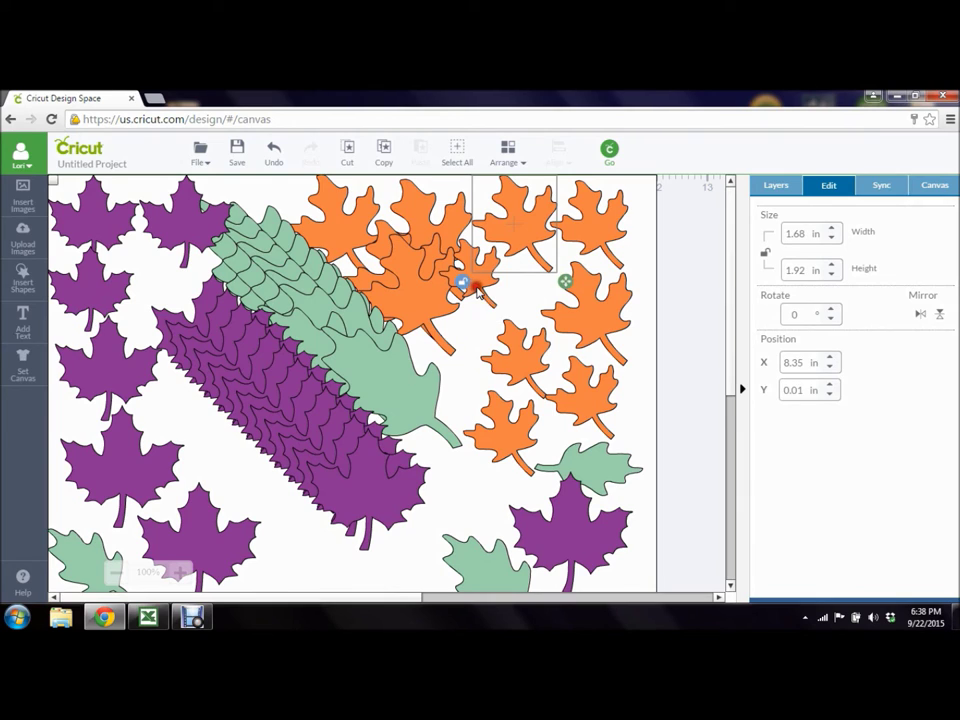
# Shrink another orange leaf to 1.42 x 1.62 in, tuck it into a gap, and tilt it clockwise.
pyautogui.moveTo(480, 288)
pyautogui.mouseDown()
pyautogui.moveTo(500, 285)
pyautogui.moveTo(516, 306)
pyautogui.moveTo(499, 291)
pyautogui.mouseUp()
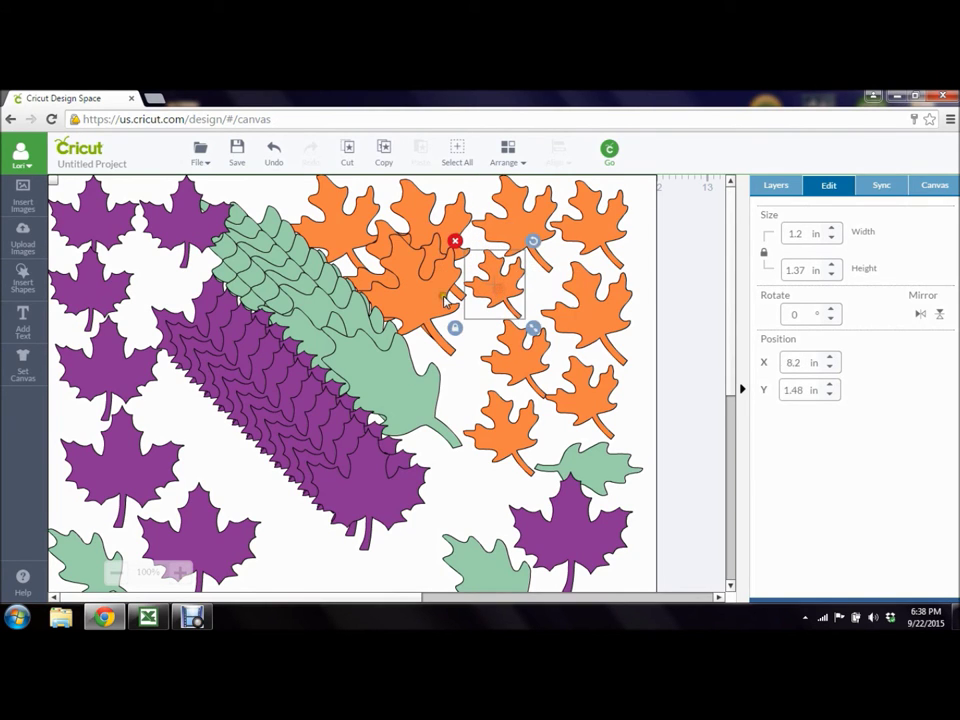
pyautogui.moveTo(427, 296); pyautogui.dragTo(481, 345)
pyautogui.moveTo(520, 408); pyautogui.dragTo(485, 369)
pyautogui.moveTo(455, 322); pyautogui.dragTo(470, 340)
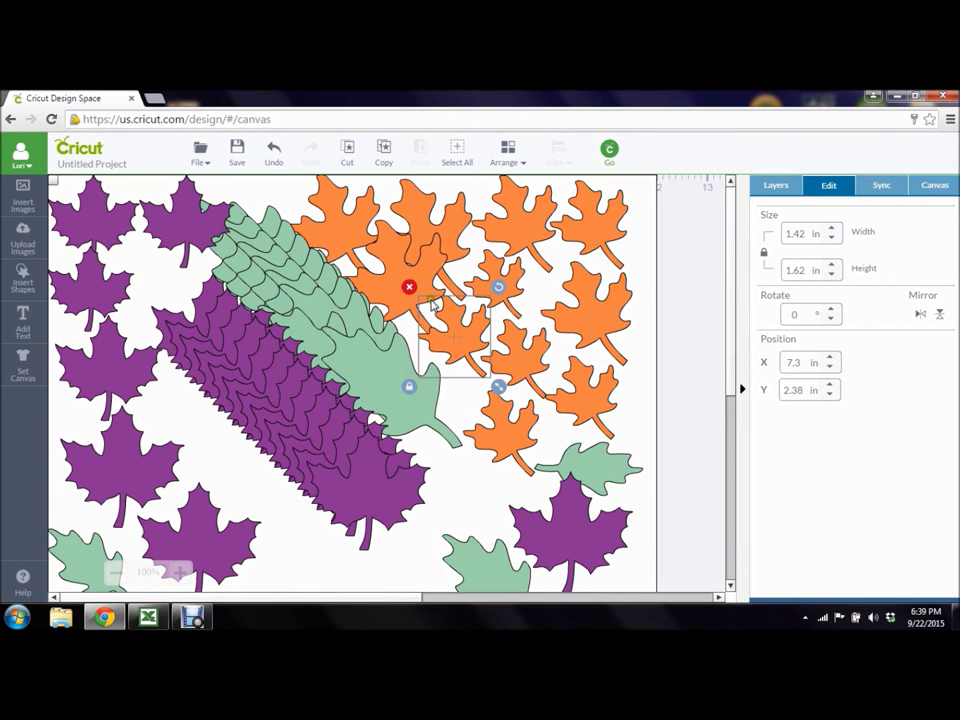
pyautogui.moveTo(500, 289); pyautogui.dragTo(520, 328)
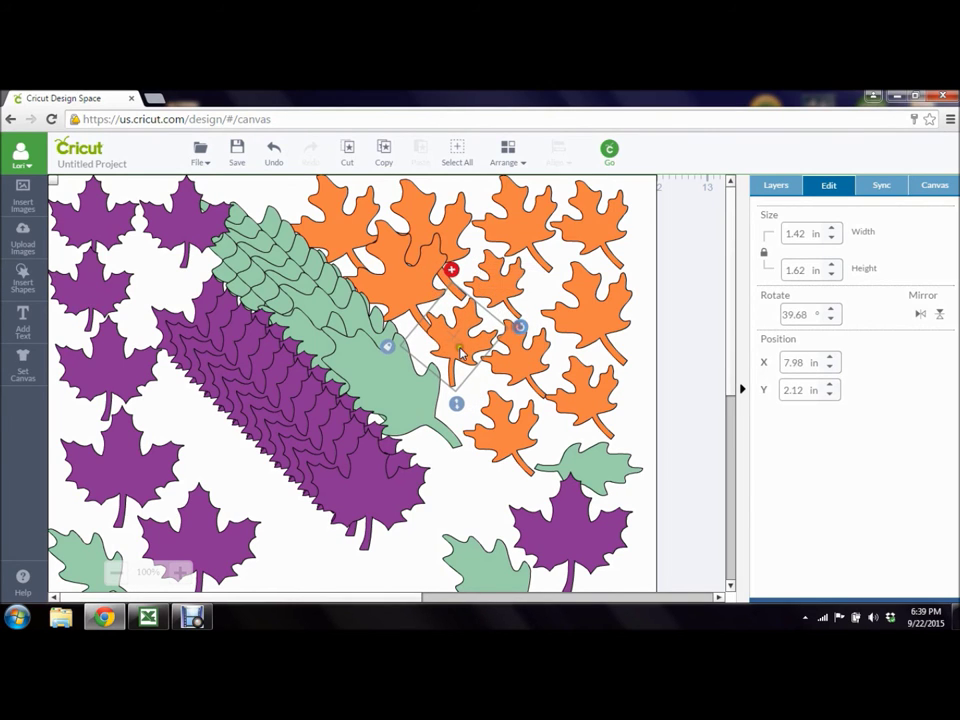
pyautogui.moveTo(460, 350); pyautogui.dragTo(467, 322)
# Shrink an orange leaf near the top to 1.15 x 1.32 in at position 6.26, 1.99 in.
pyautogui.click(466, 328)
pyautogui.click(397, 283)
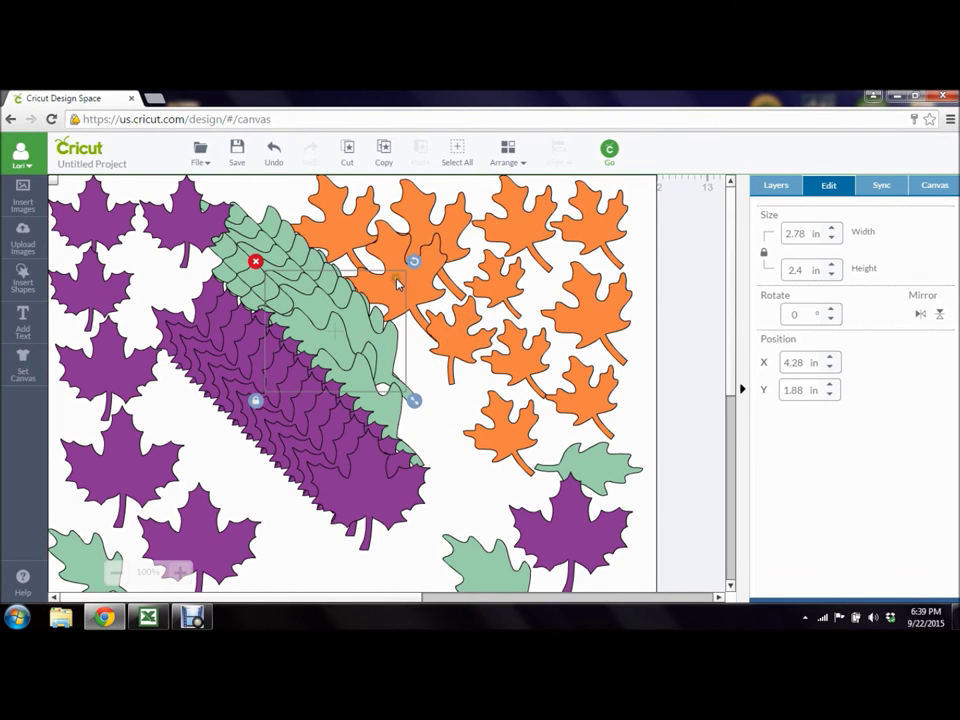
pyautogui.click(393, 242)
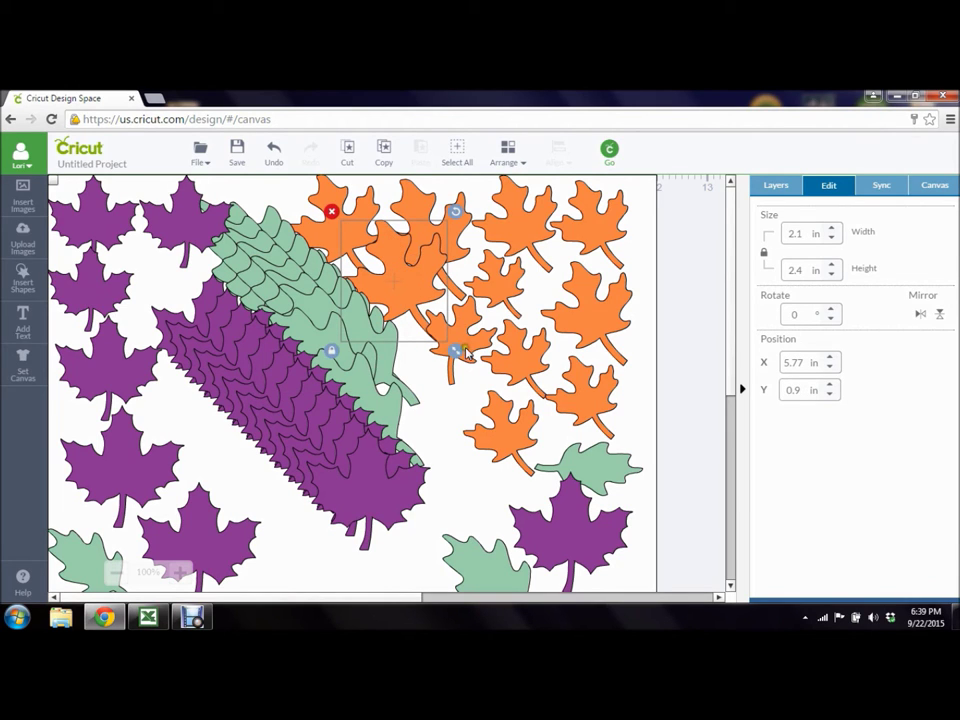
pyautogui.moveTo(453, 347); pyautogui.dragTo(413, 316)
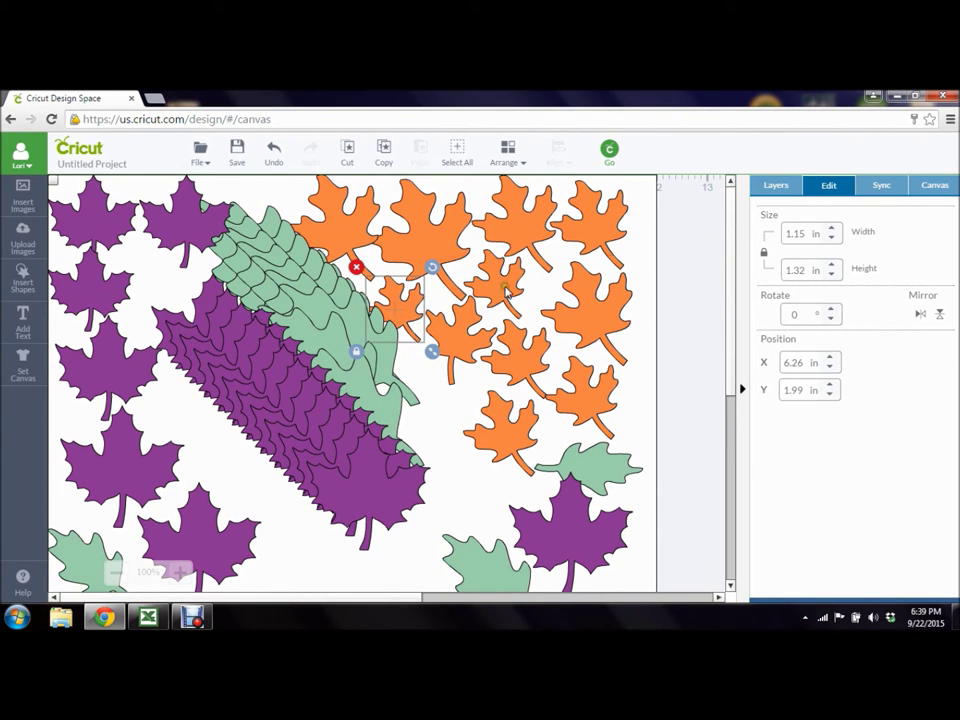
pyautogui.scroll(-10, 735, 230)
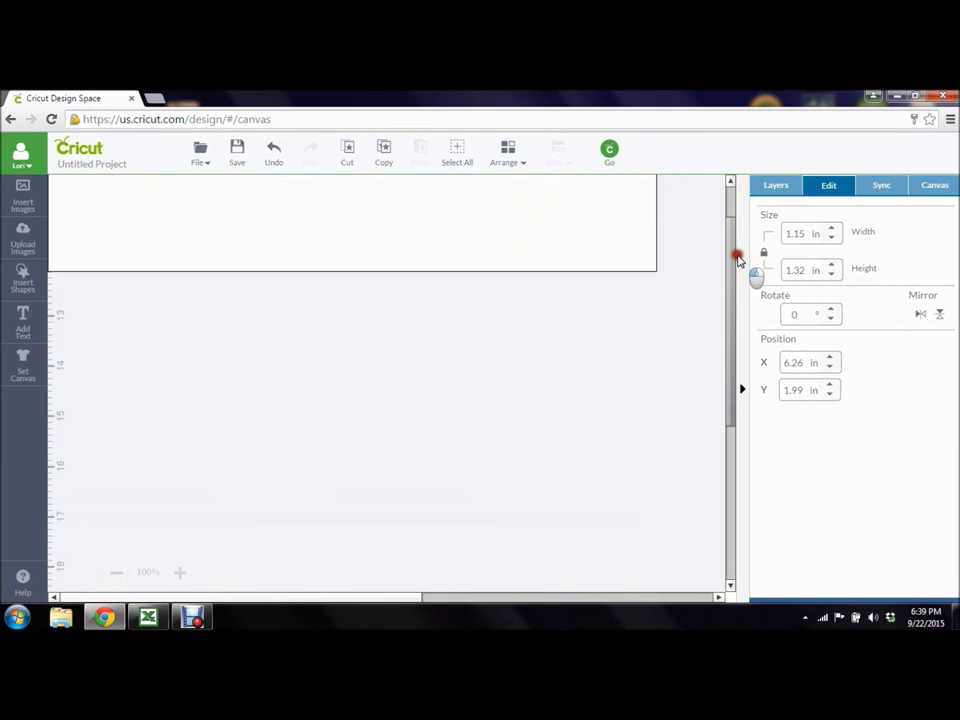
# Shrink the lower-left purple maple leaf to about 1 inch and move it clear of the larger one.
pyautogui.scroll(4, 735, 235)
pyautogui.scroll(5, 735, 235)
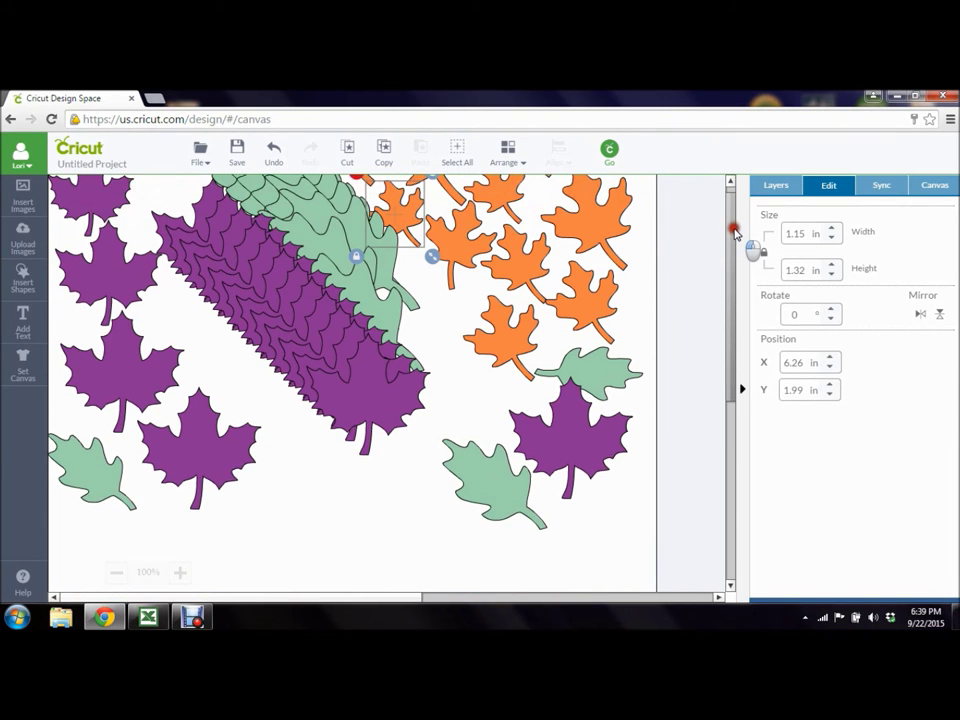
pyautogui.scroll(-3, 735, 235)
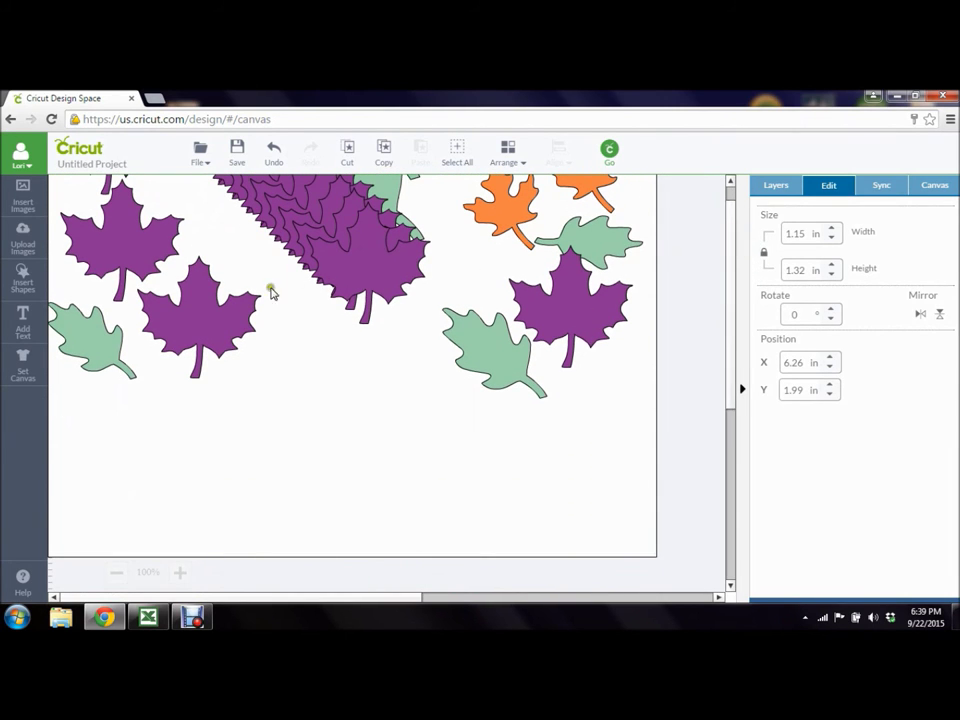
pyautogui.click(208, 320)
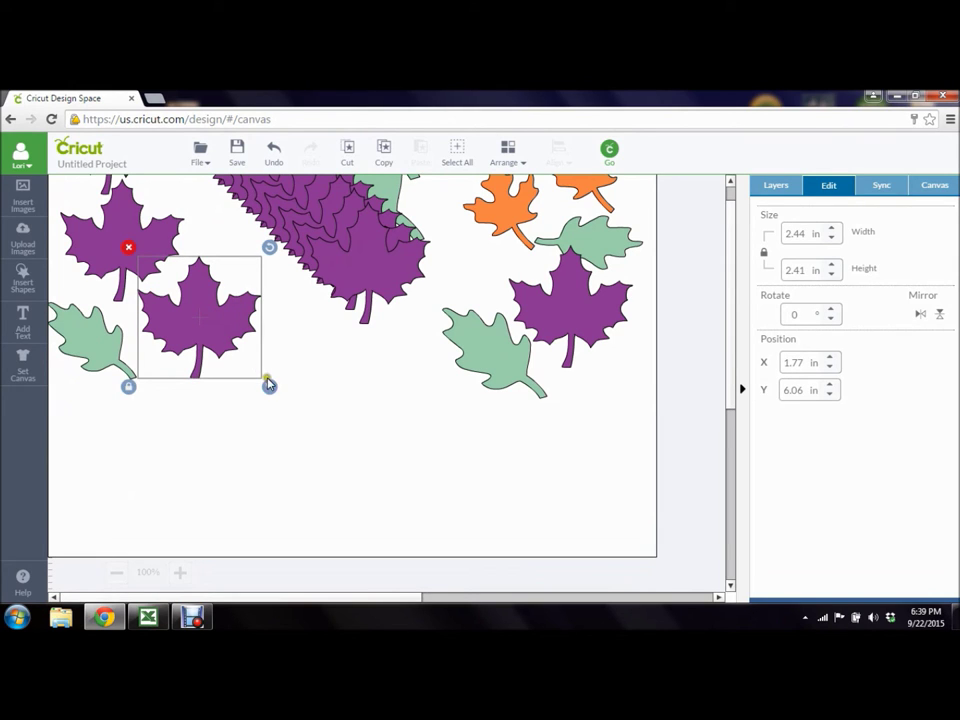
pyautogui.moveTo(267, 381); pyautogui.dragTo(184, 303)
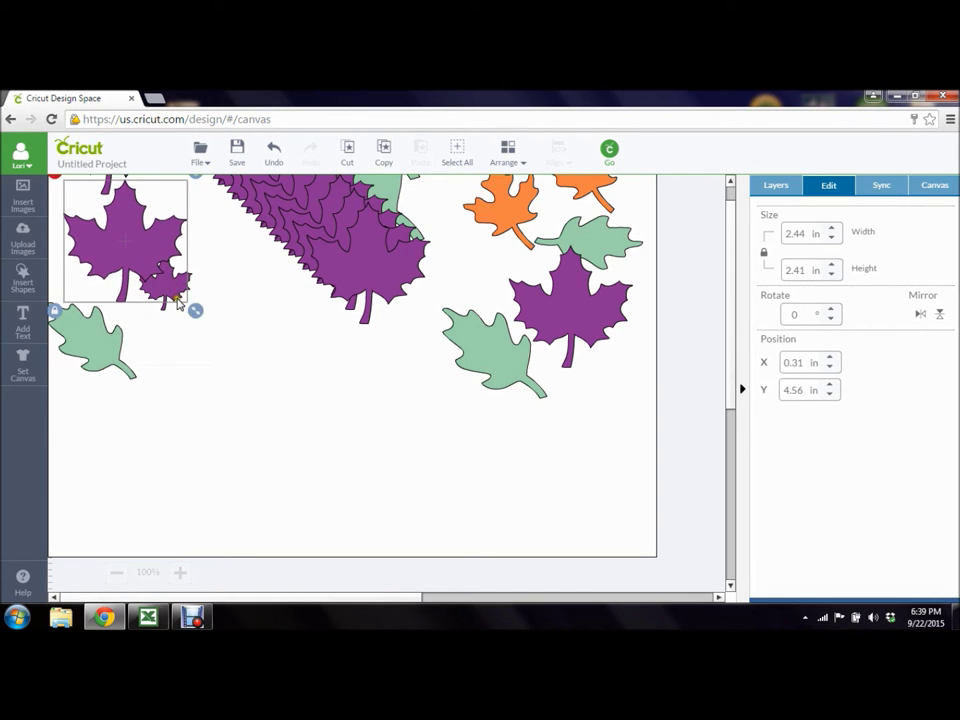
pyautogui.click(168, 340)
pyautogui.click(166, 312)
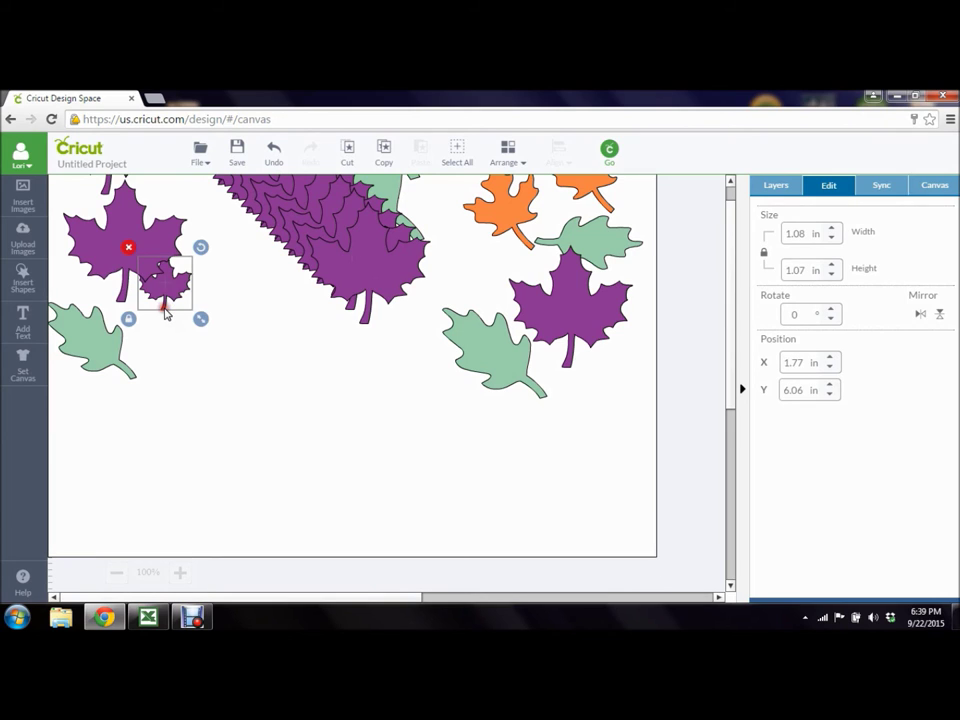
pyautogui.moveTo(168, 312); pyautogui.dragTo(163, 342)
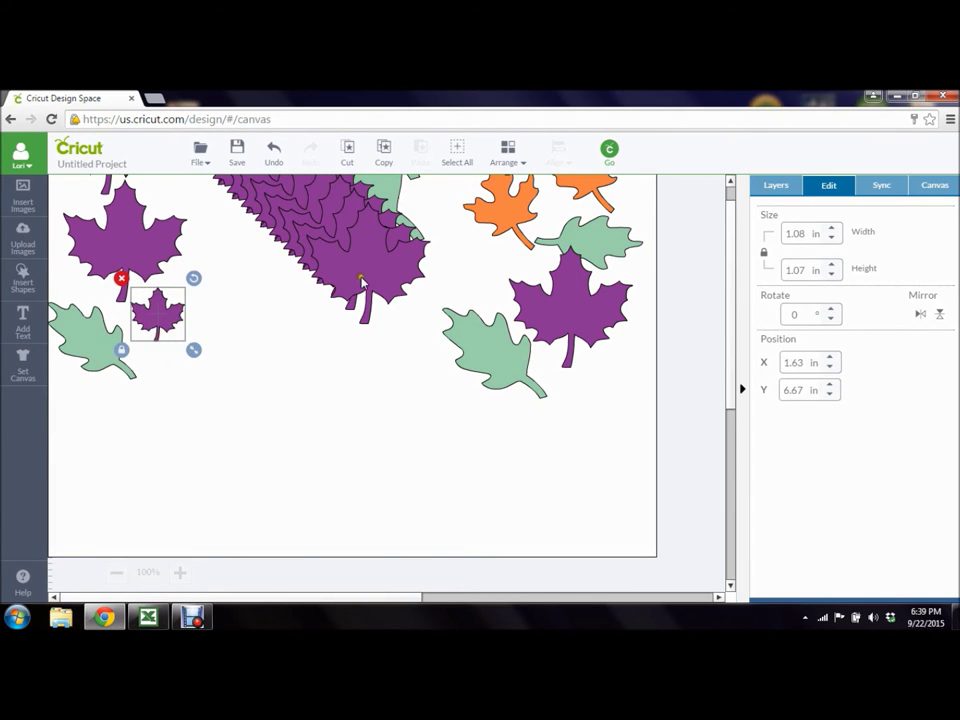
# Add two maple leaves at lower left, about 1.76 and 1.67 in, rotating the second roughly 270°.
pyautogui.moveTo(362, 280); pyautogui.dragTo(110, 445)
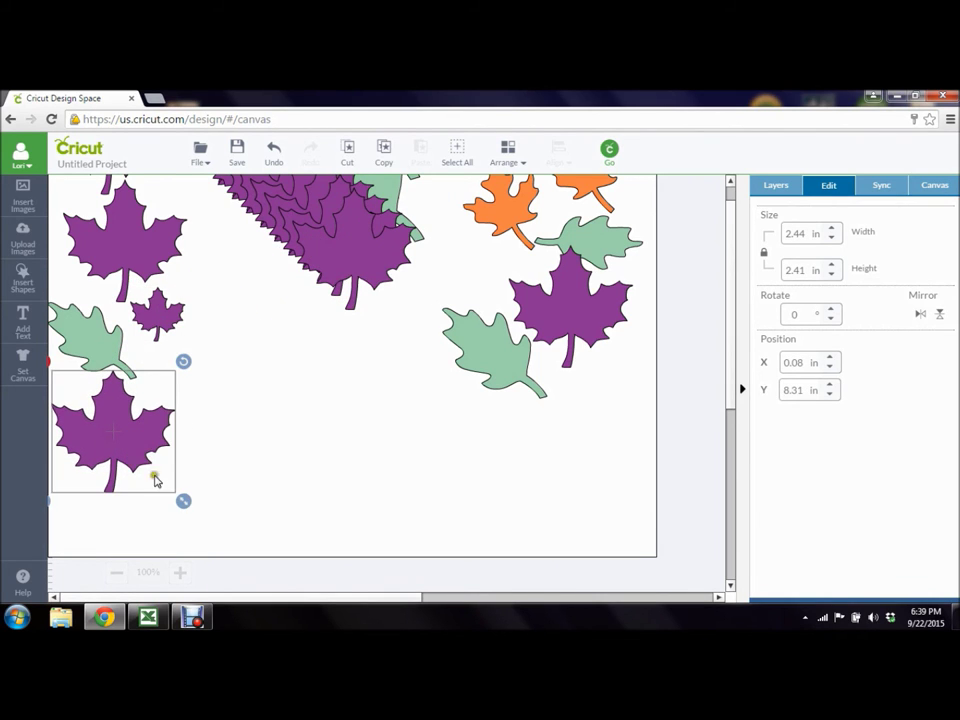
pyautogui.moveTo(184, 500); pyautogui.dragTo(149, 466)
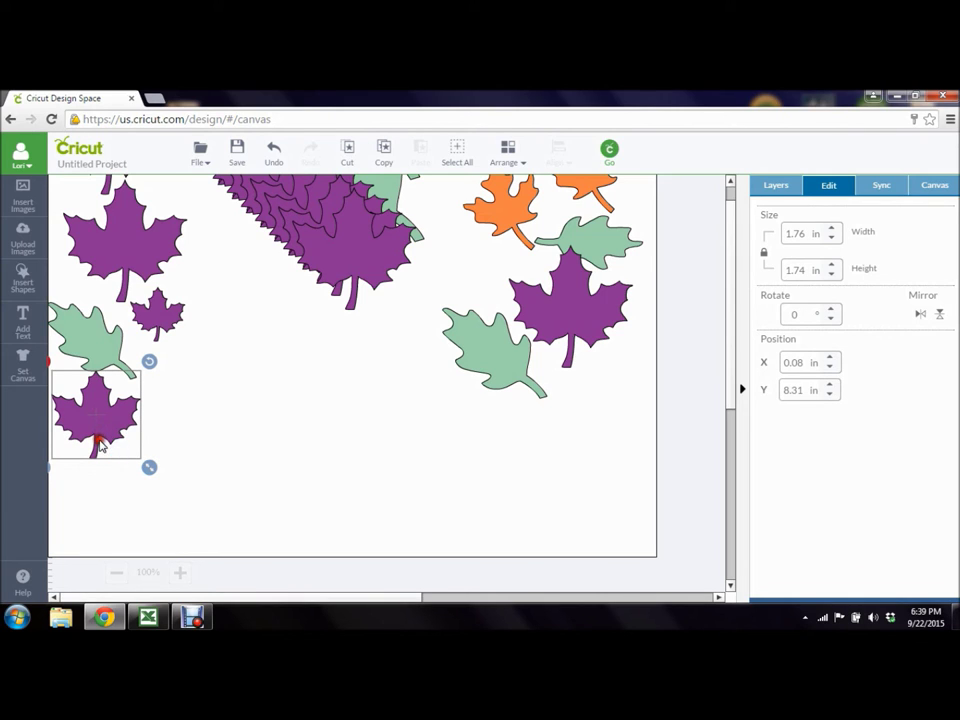
pyautogui.moveTo(102, 425); pyautogui.dragTo(102, 431)
pyautogui.moveTo(357, 251); pyautogui.dragTo(171, 484)
pyautogui.moveTo(244, 565); pyautogui.dragTo(201, 518)
pyautogui.moveTo(199, 421); pyautogui.dragTo(116, 442)
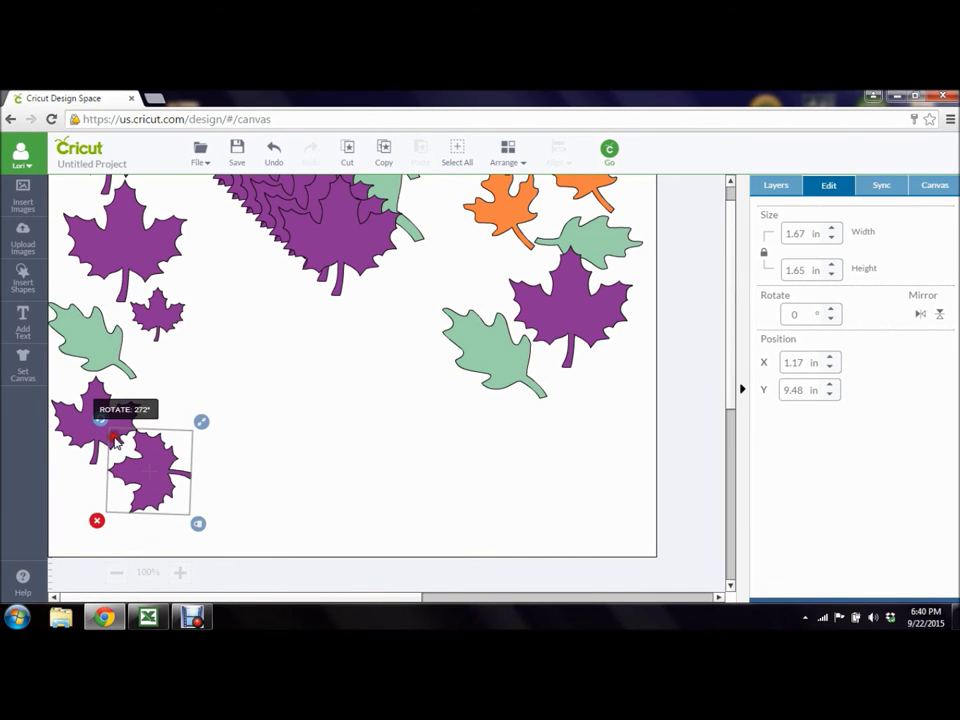
pyautogui.moveTo(160, 470); pyautogui.dragTo(105, 522)
# Add a 1.86 in maple leaf on the bottom row and a 2 in one at middle left.
pyautogui.moveTo(333, 246); pyautogui.dragTo(176, 509)
pyautogui.moveTo(250, 566); pyautogui.dragTo(223, 522)
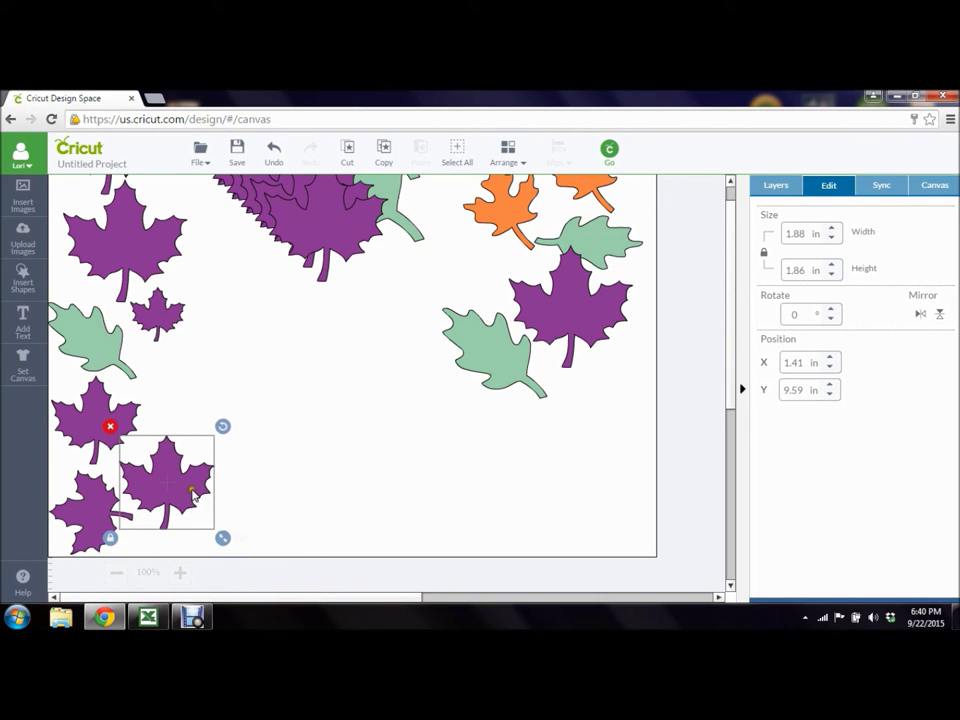
pyautogui.moveTo(178, 486); pyautogui.dragTo(186, 501)
pyautogui.moveTo(336, 217); pyautogui.dragTo(250, 328)
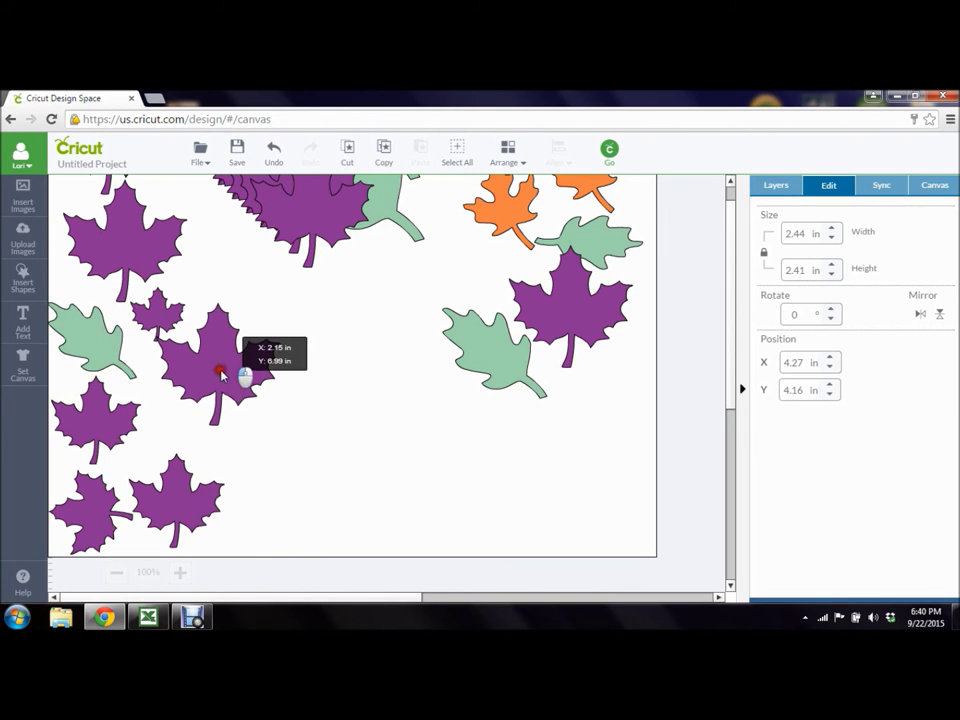
pyautogui.moveTo(221, 372); pyautogui.dragTo(210, 380)
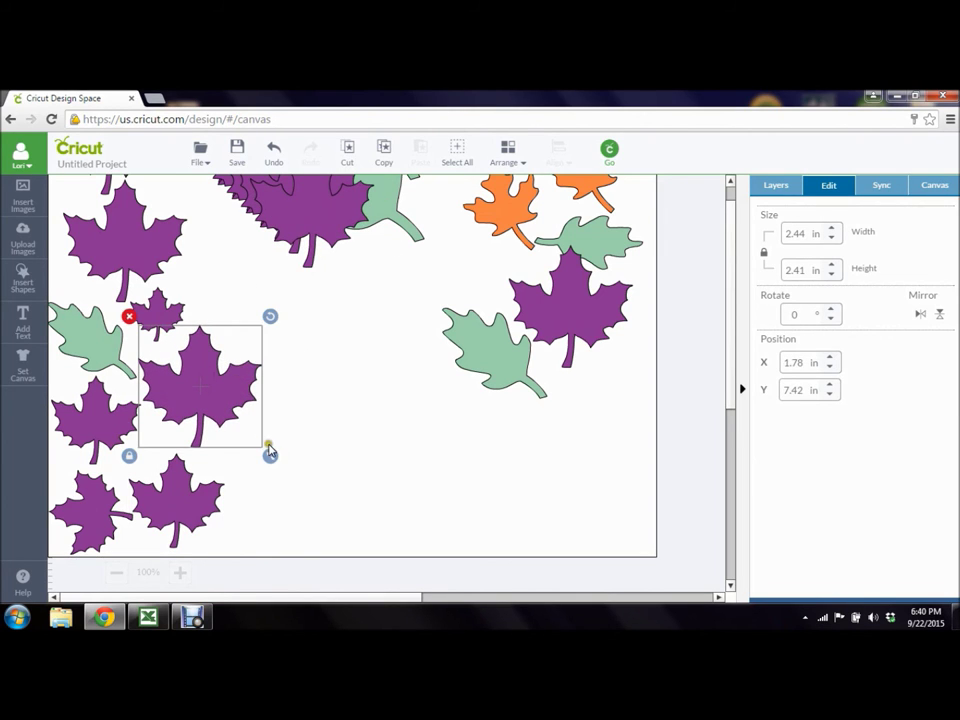
pyautogui.moveTo(270, 456); pyautogui.dragTo(249, 437)
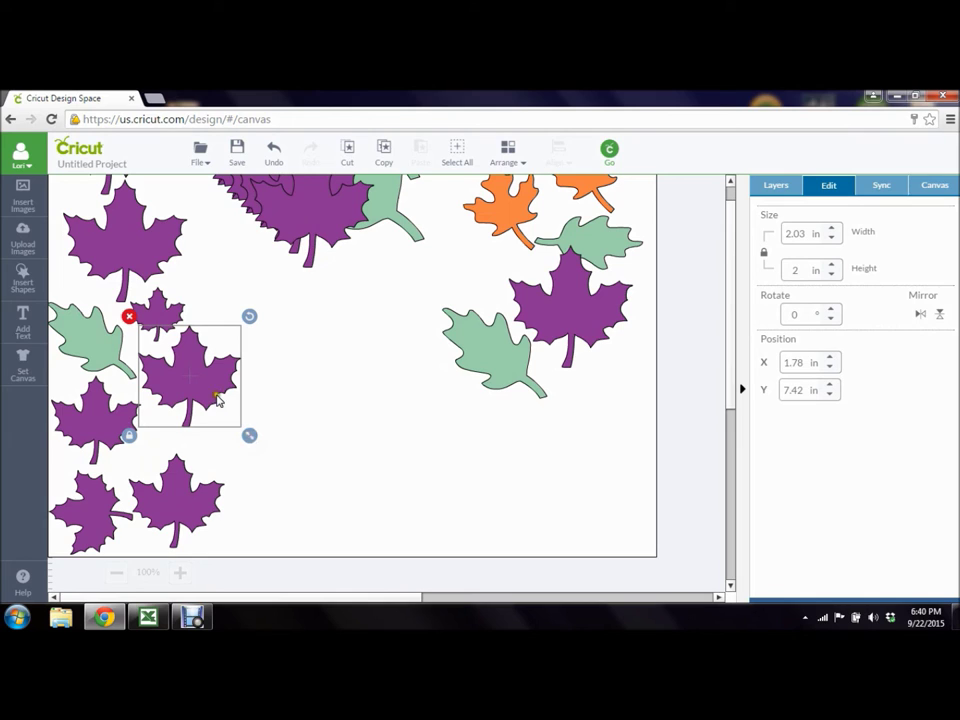
pyautogui.moveTo(206, 346); pyautogui.dragTo(208, 364)
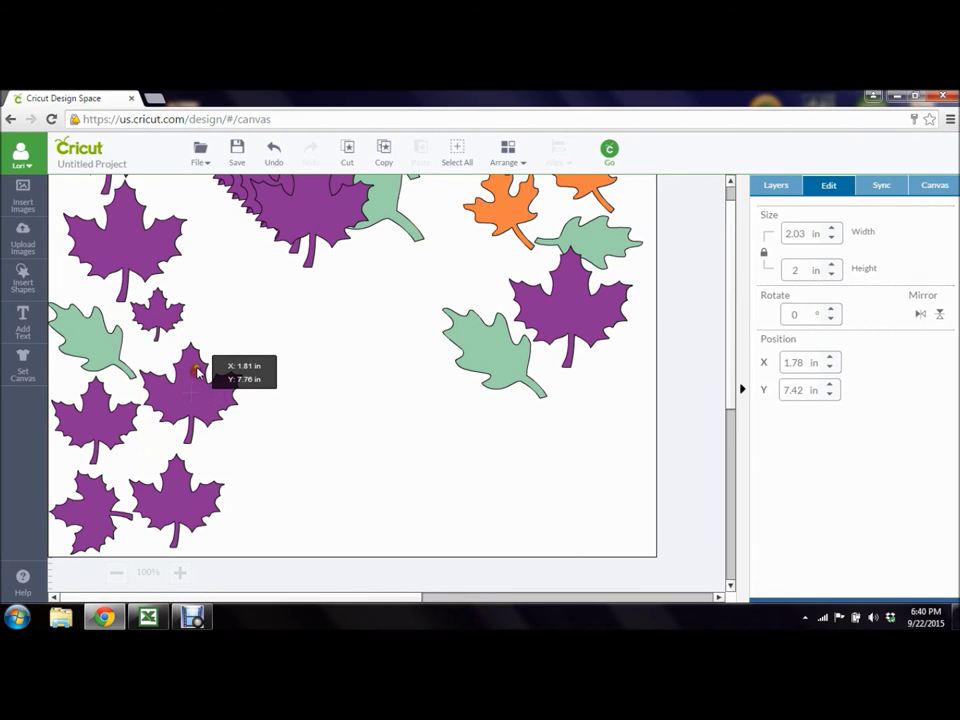
# End the bottom row with a 1.7 in maple leaf, then mirror it and the middle-left leaf.
pyautogui.moveTo(306, 203); pyautogui.dragTo(286, 488)
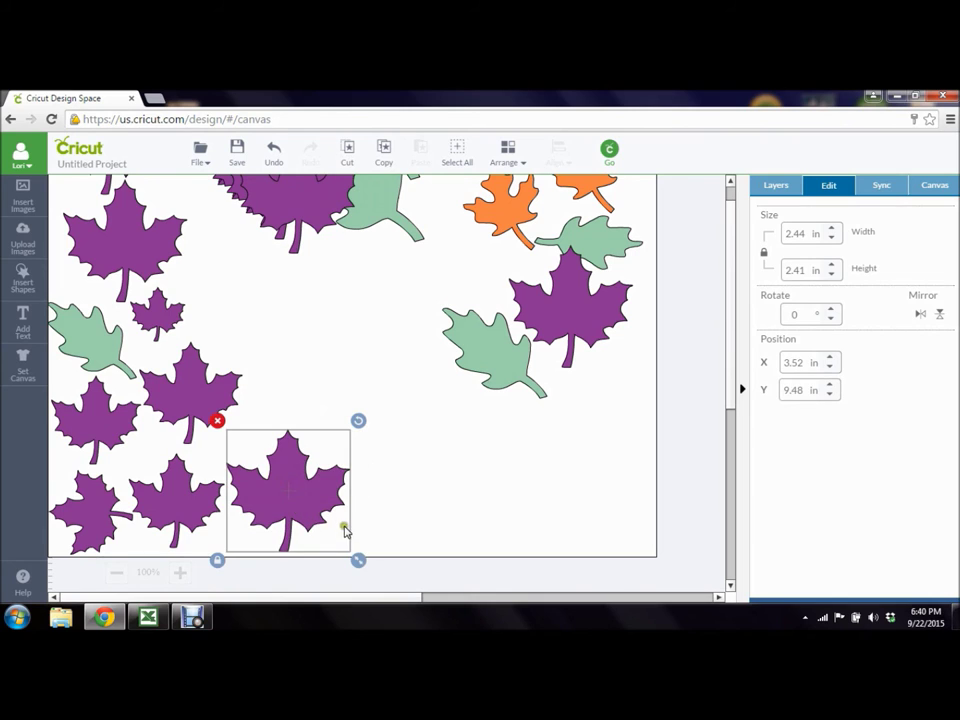
pyautogui.moveTo(358, 557); pyautogui.dragTo(320, 523)
pyautogui.moveTo(273, 479); pyautogui.dragTo(275, 500)
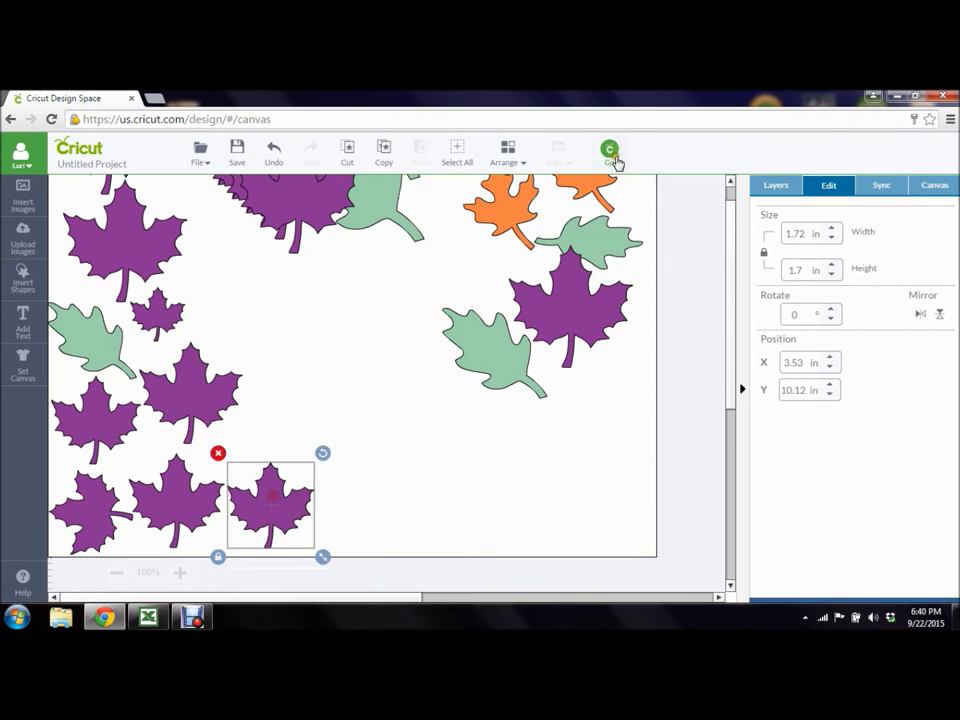
pyautogui.click(920, 315)
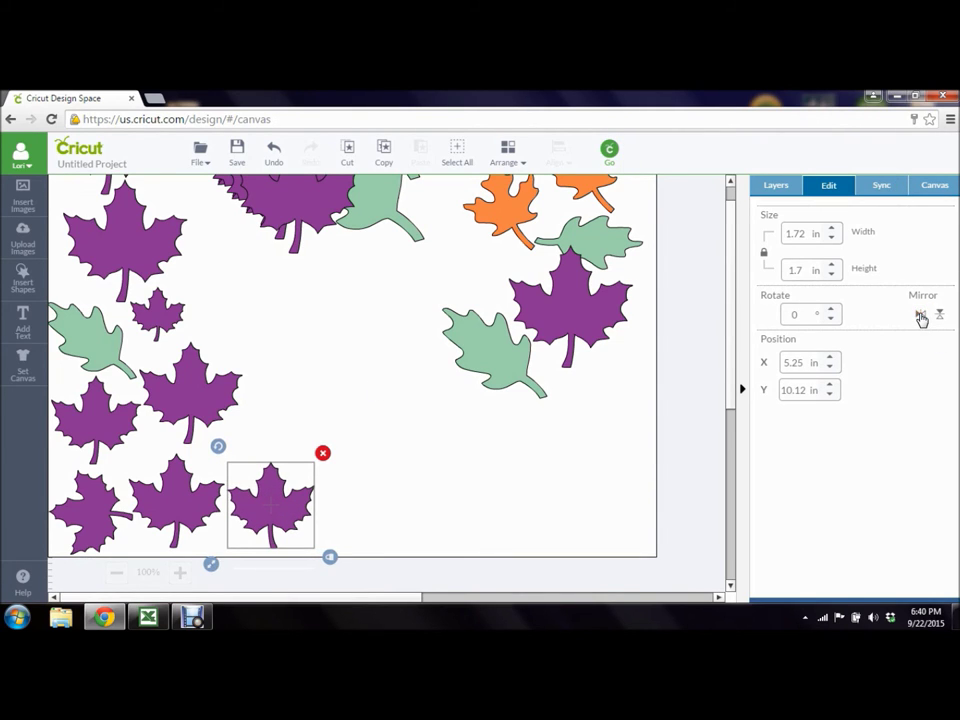
pyautogui.click(187, 381)
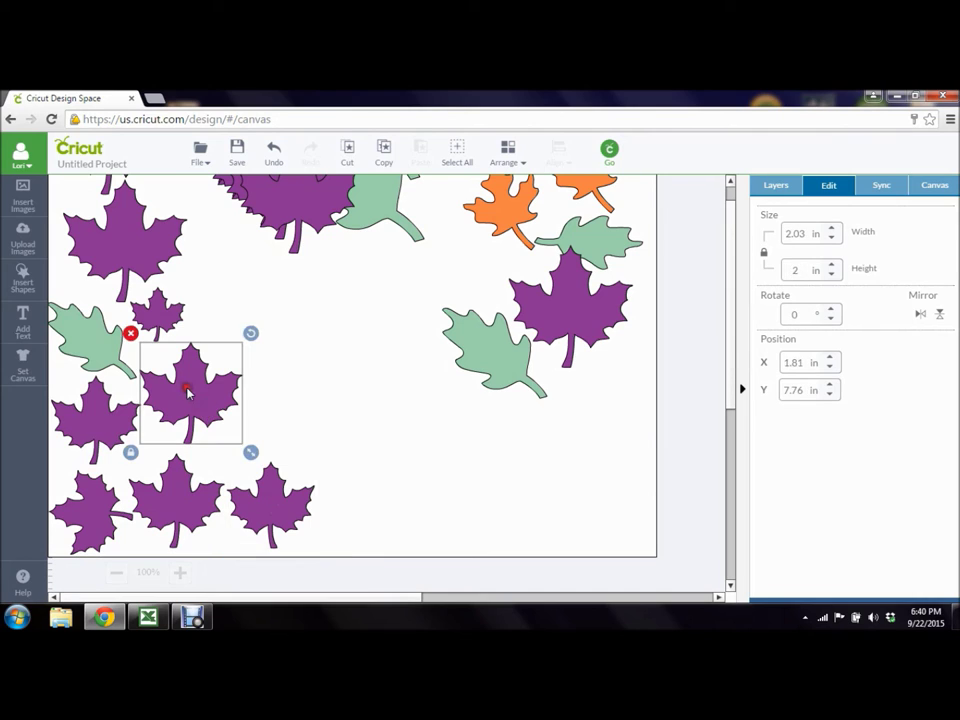
pyautogui.click(920, 315)
# Bring two maple leaves to the bottom edge, shrinking one to about 1.59 inches.
pyautogui.moveTo(303, 192); pyautogui.dragTo(379, 492)
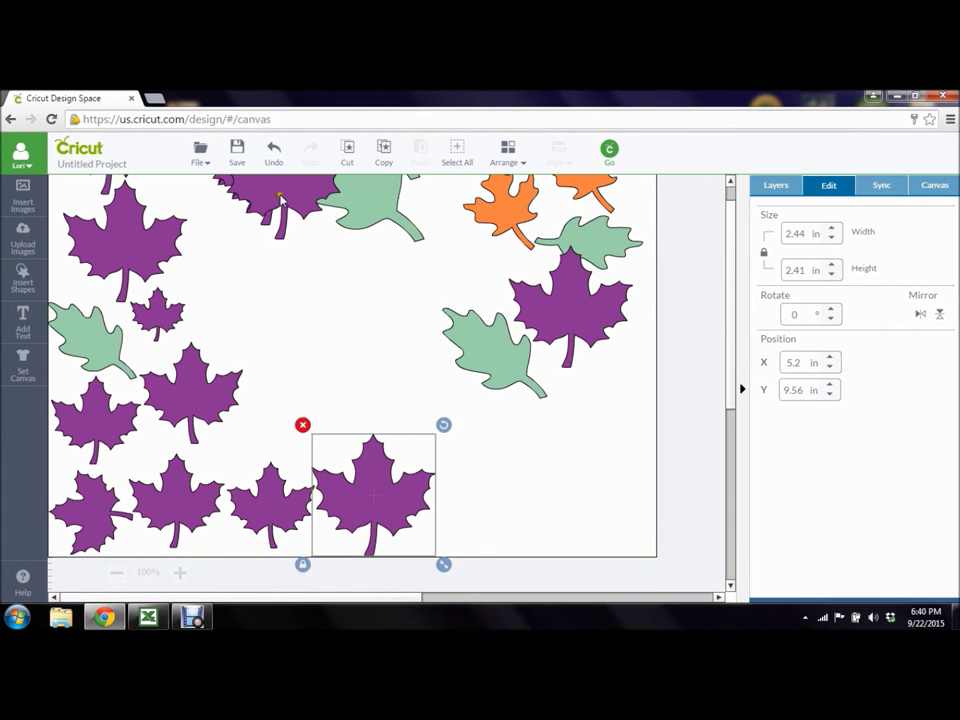
pyautogui.moveTo(280, 197); pyautogui.dragTo(503, 508)
pyautogui.moveTo(572, 560); pyautogui.dragTo(528, 518)
pyautogui.moveTo(490, 465); pyautogui.dragTo(477, 512)
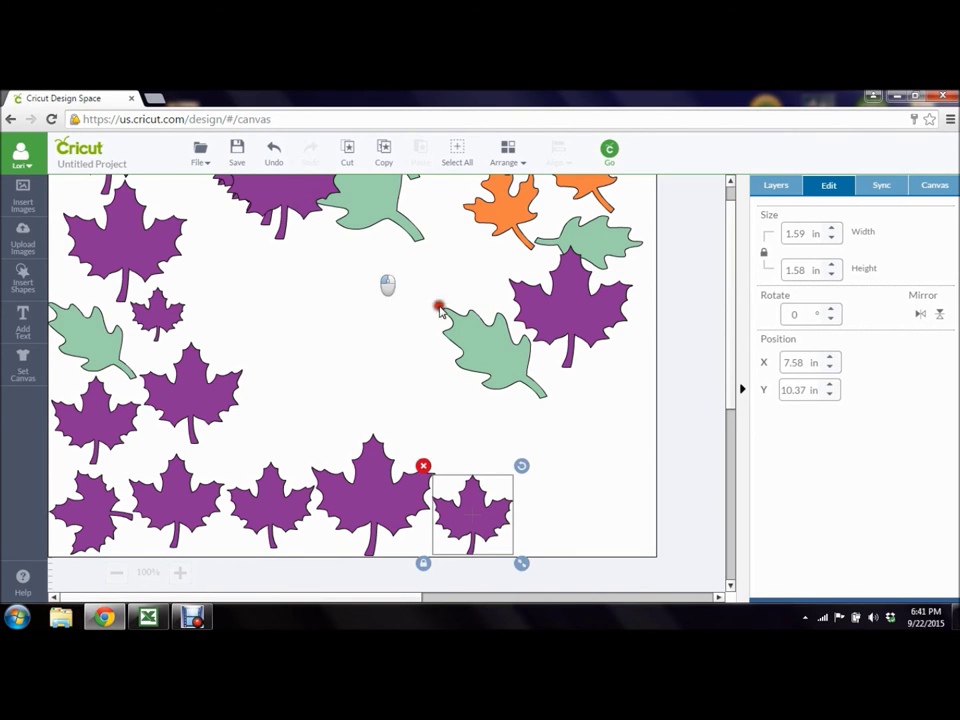
# Fit a 1.83 in maple leaf into the bottom-right gap and move a green oak leaf down.
pyautogui.moveTo(298, 207); pyautogui.dragTo(572, 500)
pyautogui.moveTo(631, 551); pyautogui.dragTo(600, 521)
pyautogui.moveTo(544, 468); pyautogui.dragTo(558, 512)
pyautogui.moveTo(501, 369); pyautogui.dragTo(601, 443)
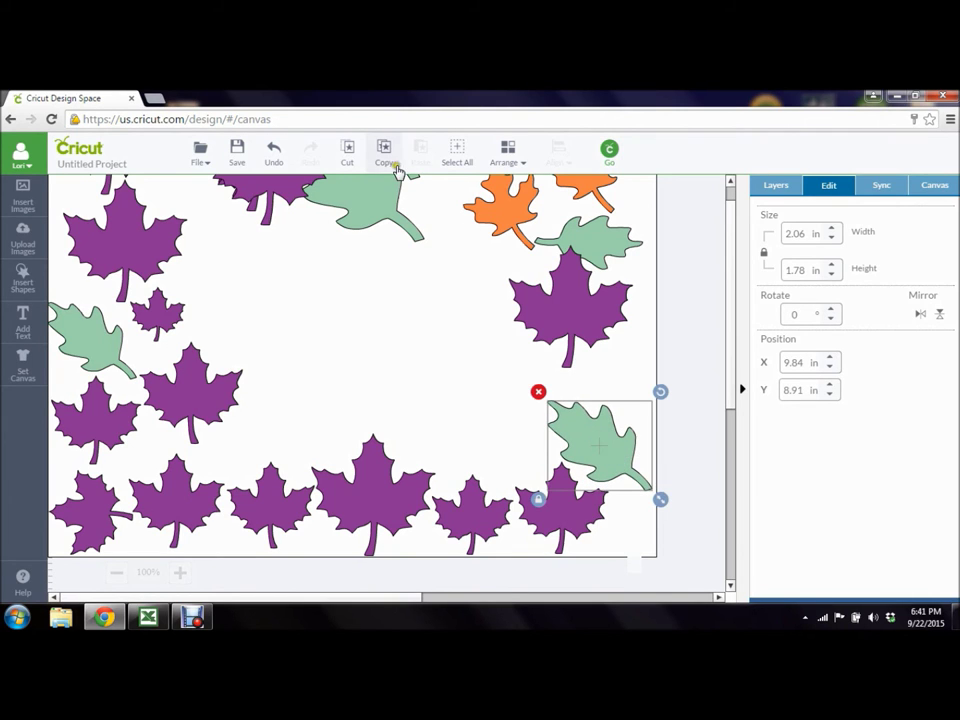
# Line up green oak leaves mid-canvas, shrinking one to about 1.85 inches.
pyautogui.moveTo(381, 189); pyautogui.dragTo(492, 428)
pyautogui.moveTo(453, 382); pyautogui.dragTo(510, 429)
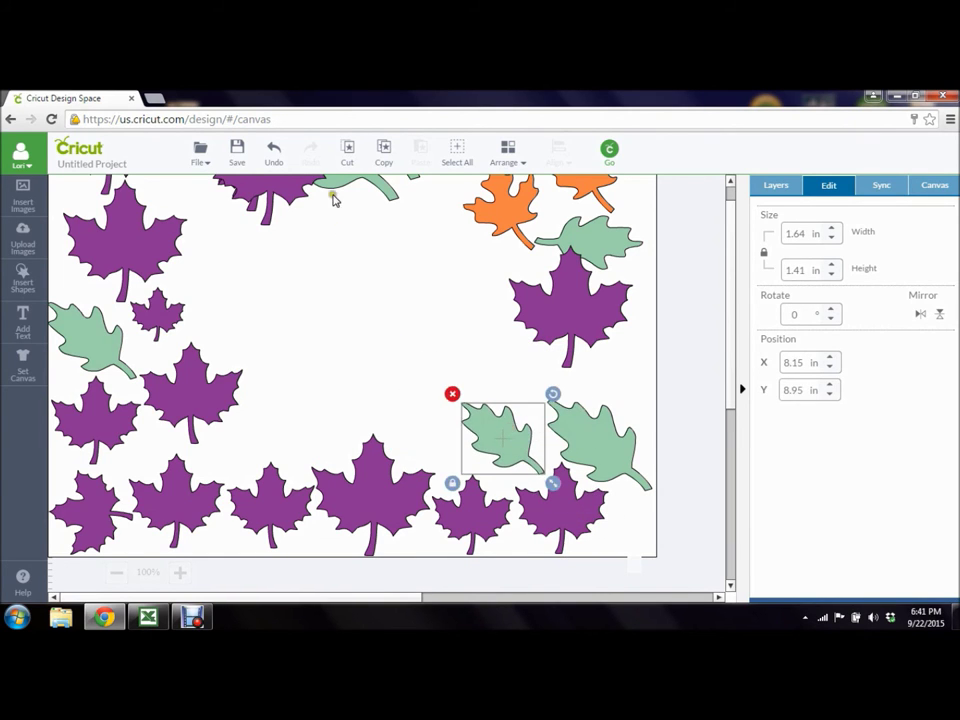
pyautogui.moveTo(334, 183); pyautogui.dragTo(391, 428)
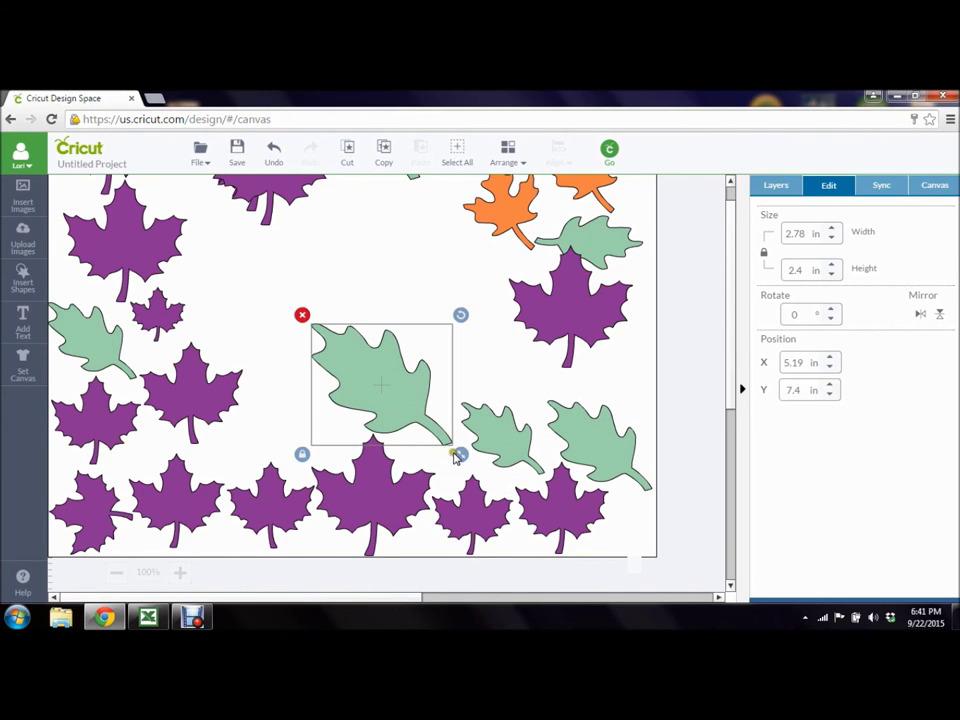
pyautogui.moveTo(455, 455); pyautogui.dragTo(414, 411)
pyautogui.moveTo(380, 372); pyautogui.dragTo(434, 432)
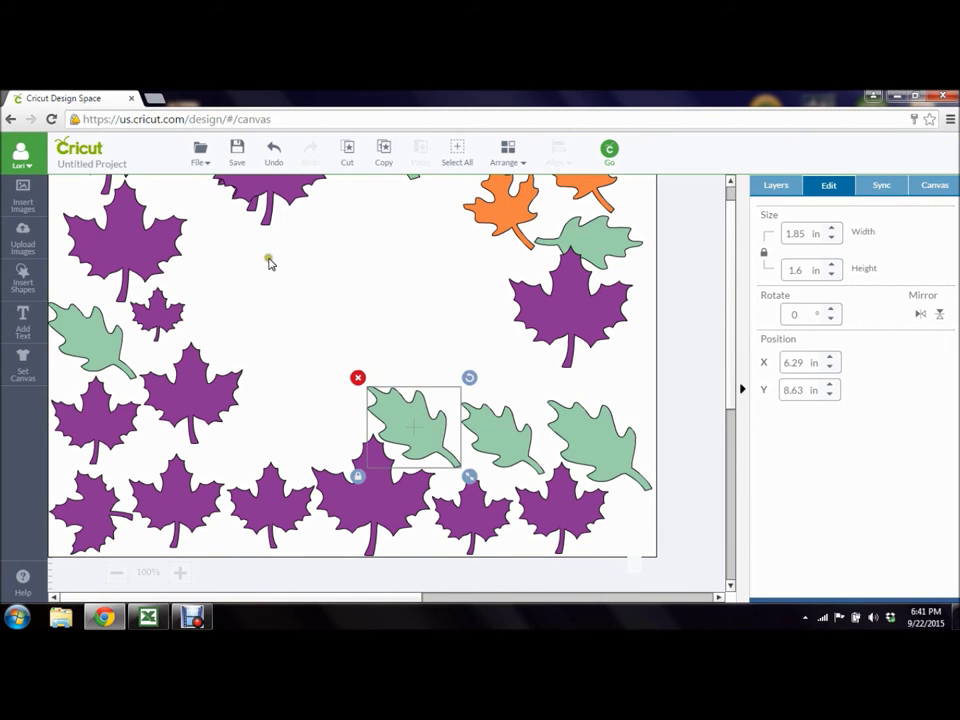
# Add a horizontally mirrored purple maple leaf beside the green row.
pyautogui.moveTo(266, 181); pyautogui.dragTo(297, 392)
pyautogui.click(917, 316)
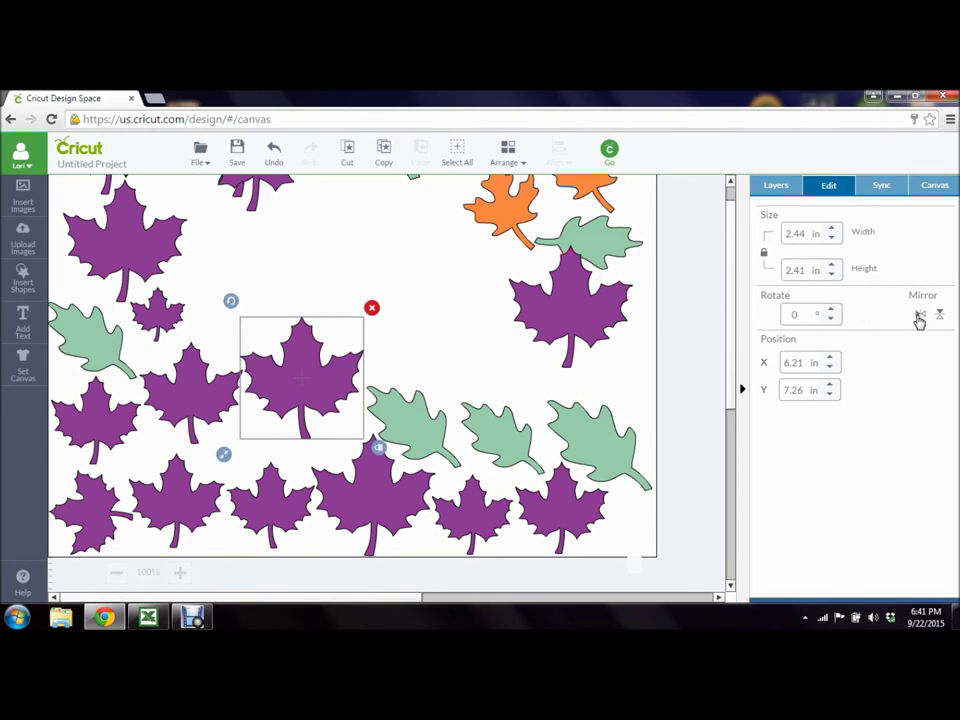
pyautogui.moveTo(729, 346)
pyautogui.mouseDown()
pyautogui.moveTo(725, 321)
pyautogui.moveTo(729, 340)
pyautogui.mouseUp()
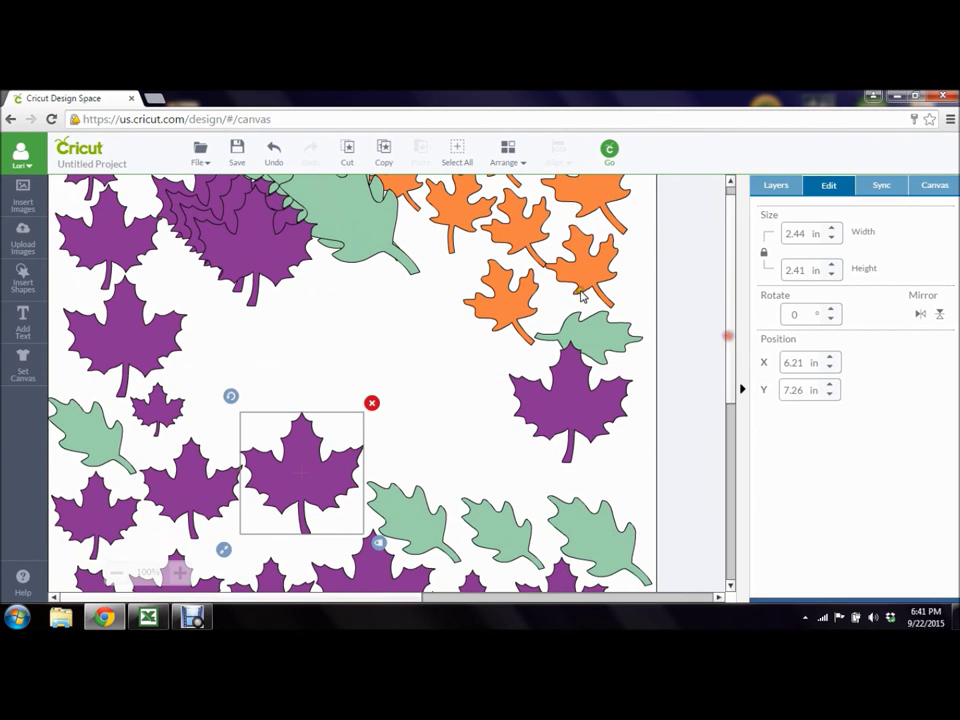
# Place a 1.76 in purple leaf right of centre and a 1.83 in green leaf in the left gap.
pyautogui.moveTo(247, 253); pyautogui.dragTo(449, 446)
pyautogui.moveTo(527, 507); pyautogui.dragTo(493, 474)
pyautogui.moveTo(466, 433); pyautogui.dragTo(482, 450)
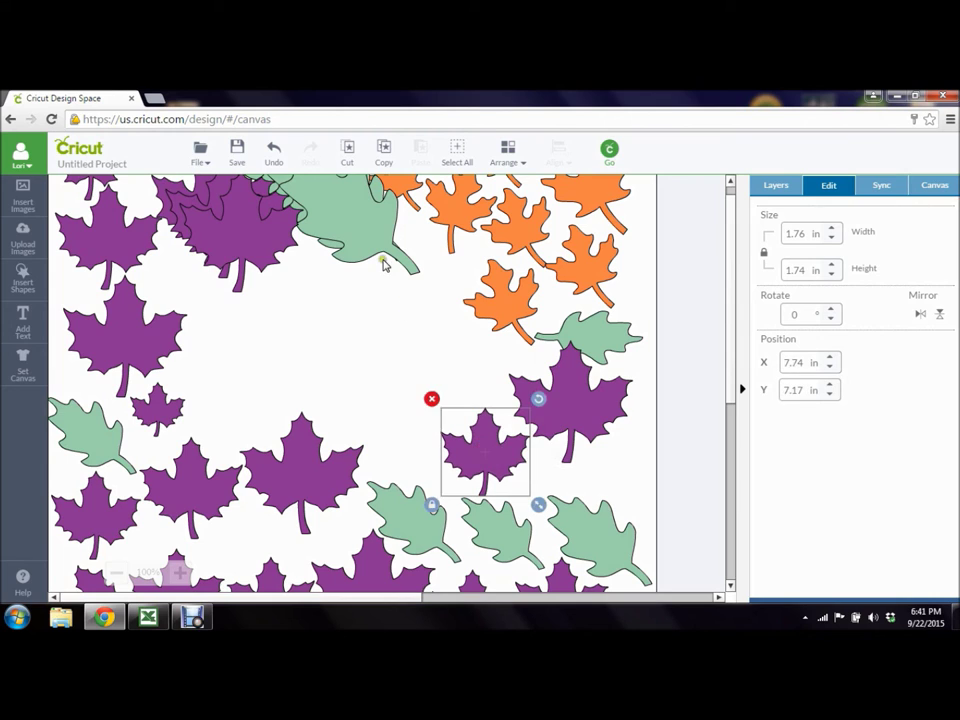
pyautogui.moveTo(364, 216); pyautogui.dragTo(270, 357)
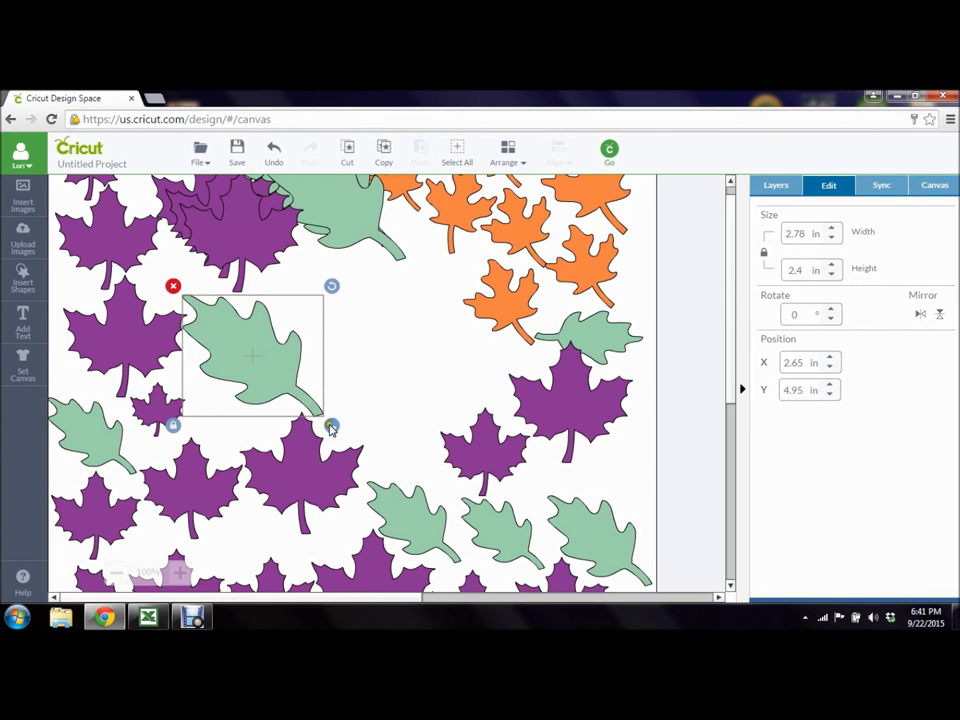
pyautogui.moveTo(331, 426); pyautogui.dragTo(283, 385)
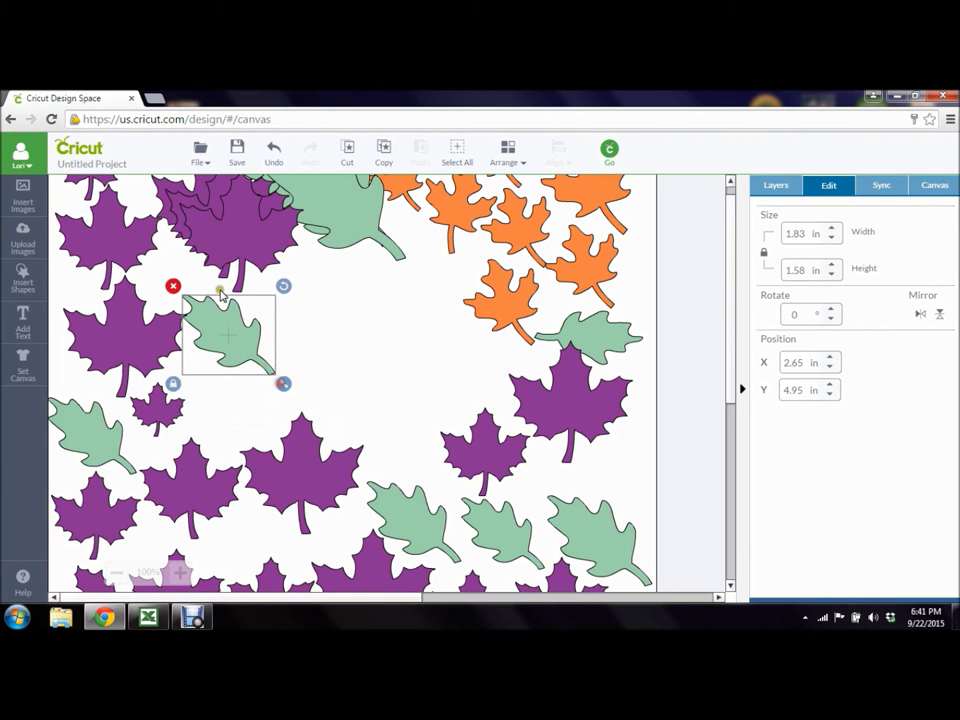
pyautogui.moveTo(231, 330); pyautogui.dragTo(221, 389)
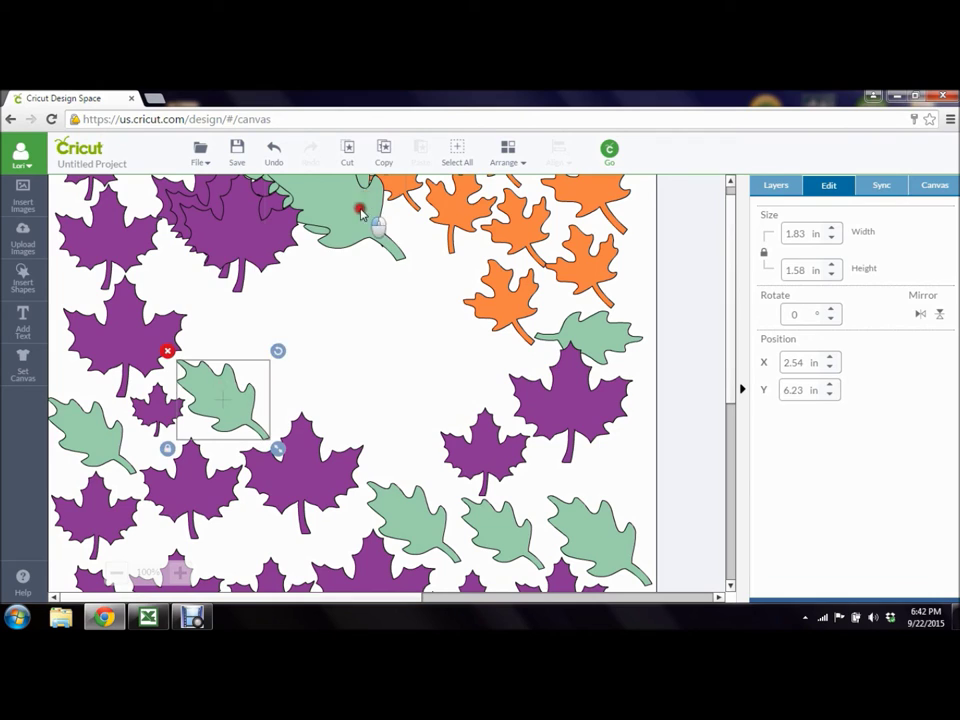
# Add two green leaves to the middle: one mirrored at 1.3 x 1.1 in, one at 1.83 x 1.58 in.
pyautogui.moveTo(361, 213); pyautogui.dragTo(385, 380)
pyautogui.click(919, 317)
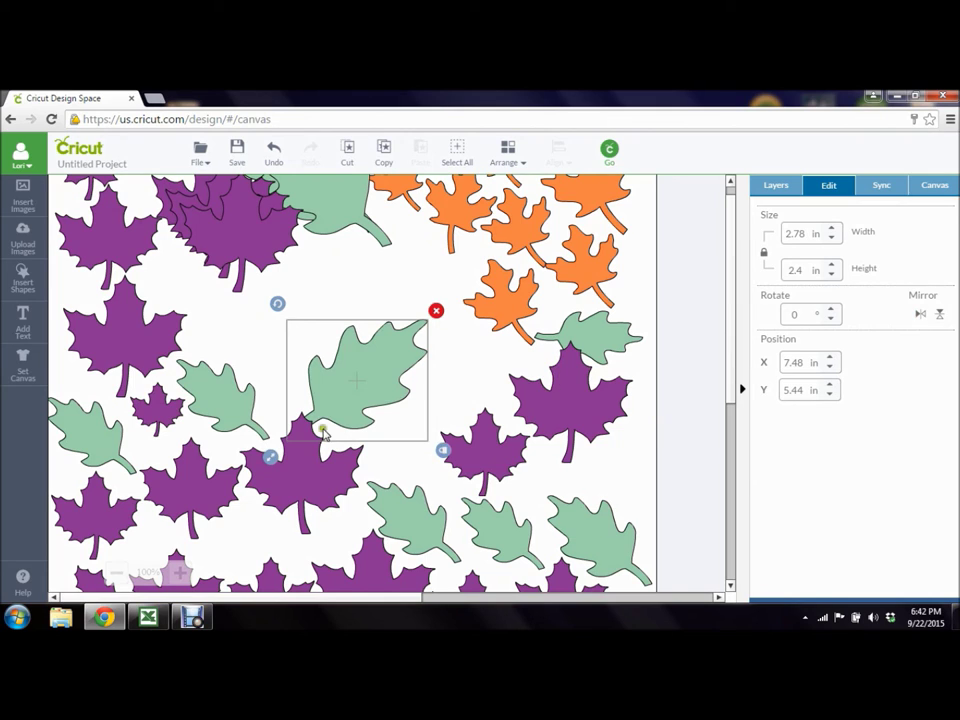
pyautogui.moveTo(271, 456); pyautogui.dragTo(355, 406)
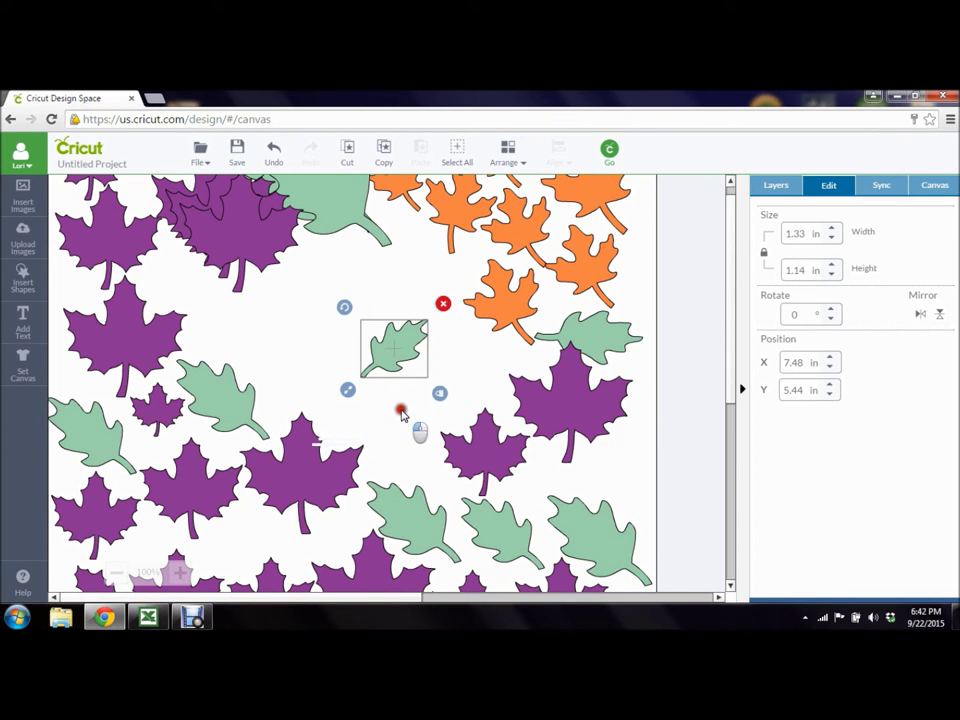
pyautogui.moveTo(400, 378); pyautogui.dragTo(399, 438)
pyautogui.moveTo(330, 185); pyautogui.dragTo(434, 340)
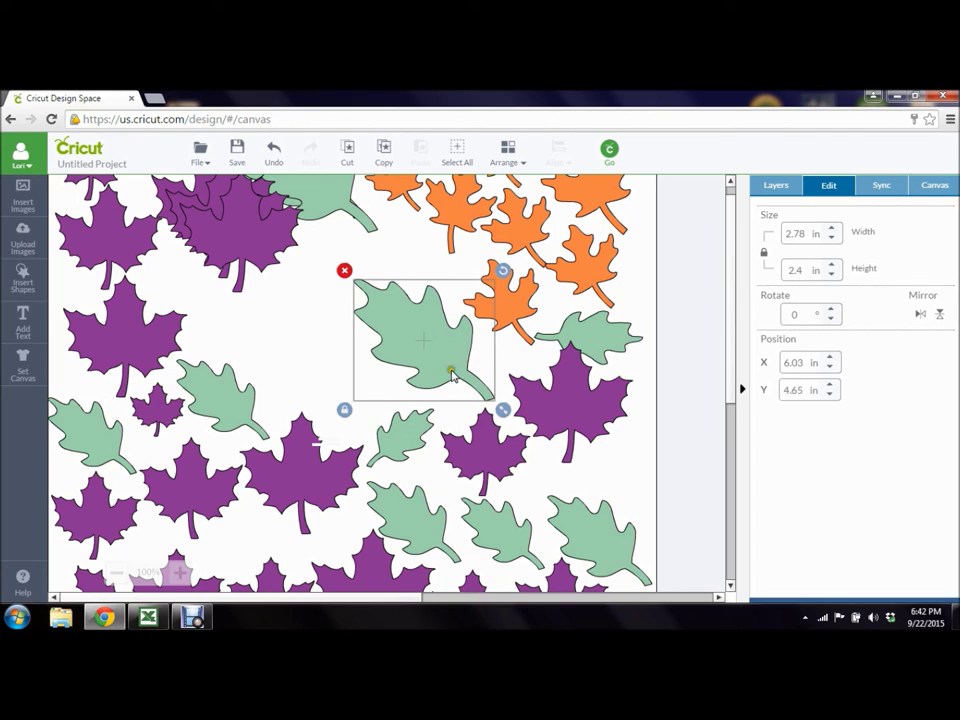
pyautogui.moveTo(503, 411); pyautogui.dragTo(451, 367)
pyautogui.moveTo(397, 313); pyautogui.dragTo(455, 360)
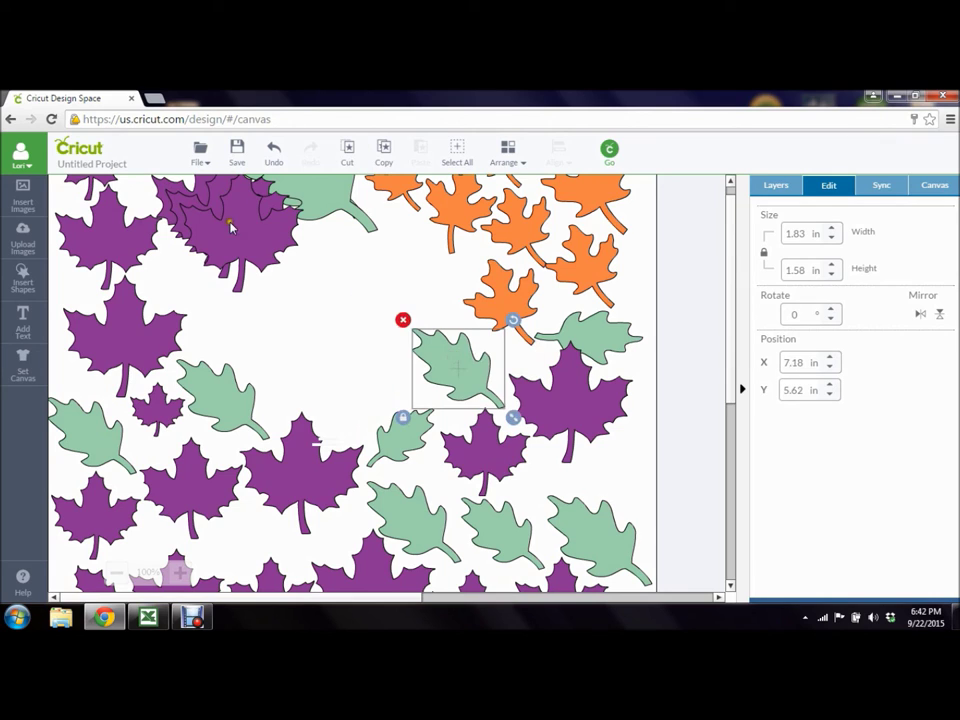
# Move two purple maple leaves into the middle gap, shrinking each to about 1.4 in.
pyautogui.moveTo(230, 227); pyautogui.dragTo(330, 369)
pyautogui.moveTo(362, 416); pyautogui.dragTo(308, 375)
pyautogui.moveTo(283, 329); pyautogui.dragTo(355, 408)
pyautogui.moveTo(238, 222); pyautogui.dragTo(264, 315)
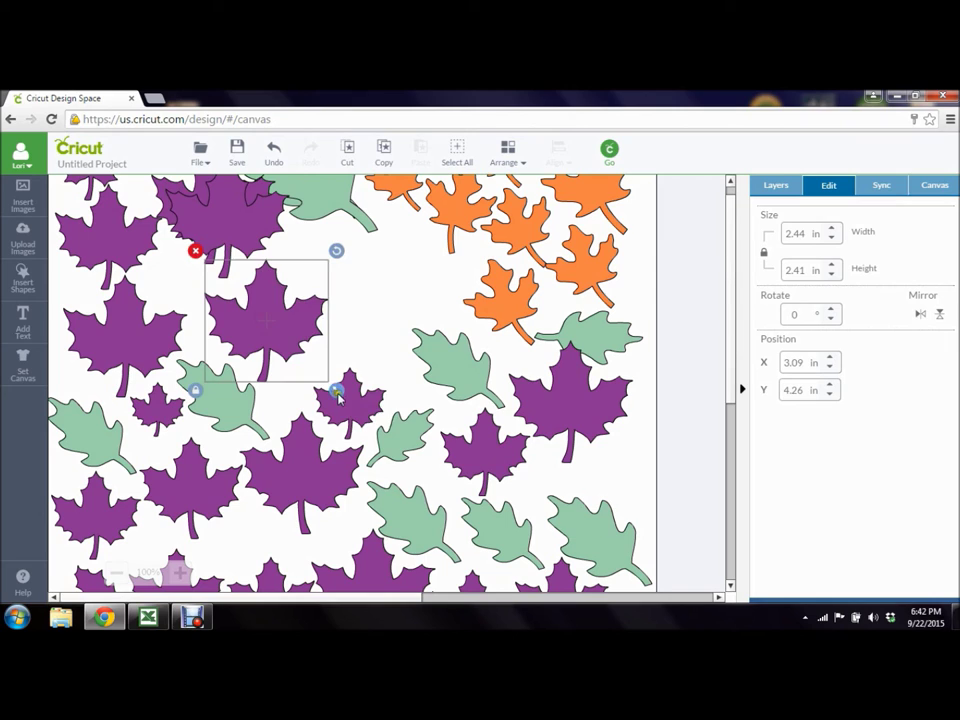
pyautogui.moveTo(338, 395); pyautogui.dragTo(293, 384)
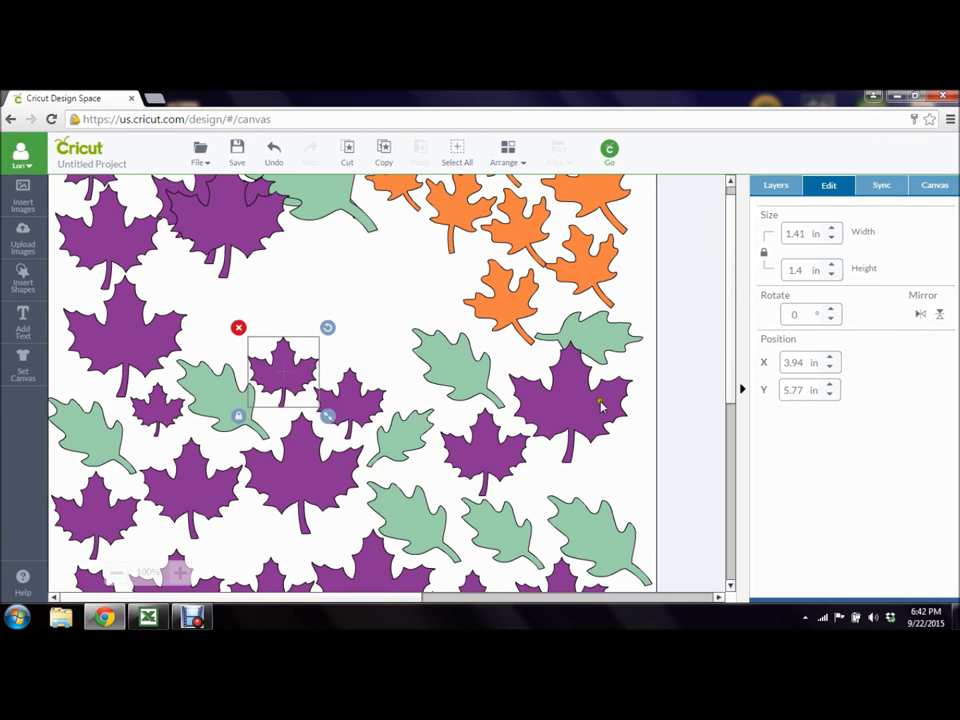
pyautogui.scroll(3, 732, 272)
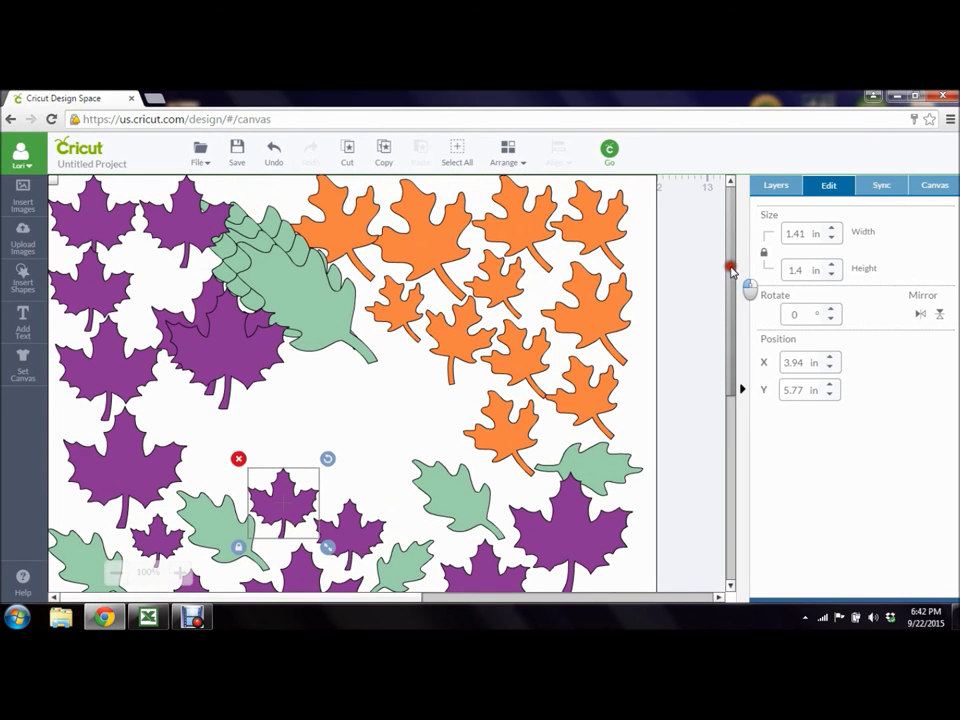
# Separate overlapping green leaves, shrinking them to about 2.07 x 1.79 and 1.42 x 1.23 in.
pyautogui.moveTo(390, 362); pyautogui.dragTo(426, 427)
pyautogui.moveTo(386, 386); pyautogui.dragTo(424, 426)
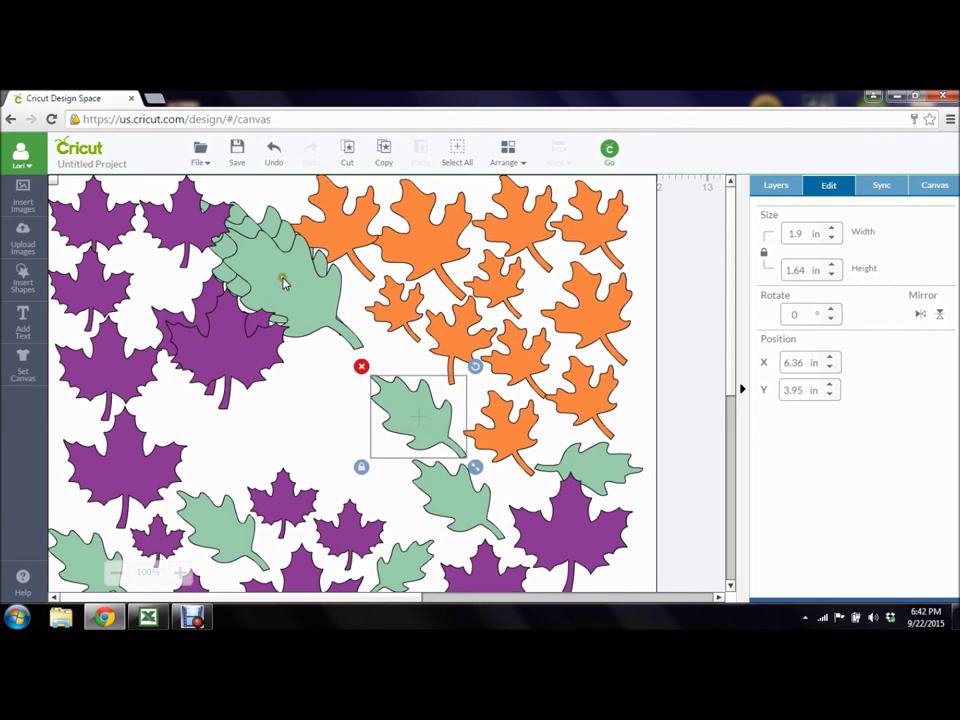
pyautogui.click(283, 281)
pyautogui.moveTo(320, 310); pyautogui.dragTo(346, 448)
pyautogui.moveTo(412, 508); pyautogui.dragTo(388, 487)
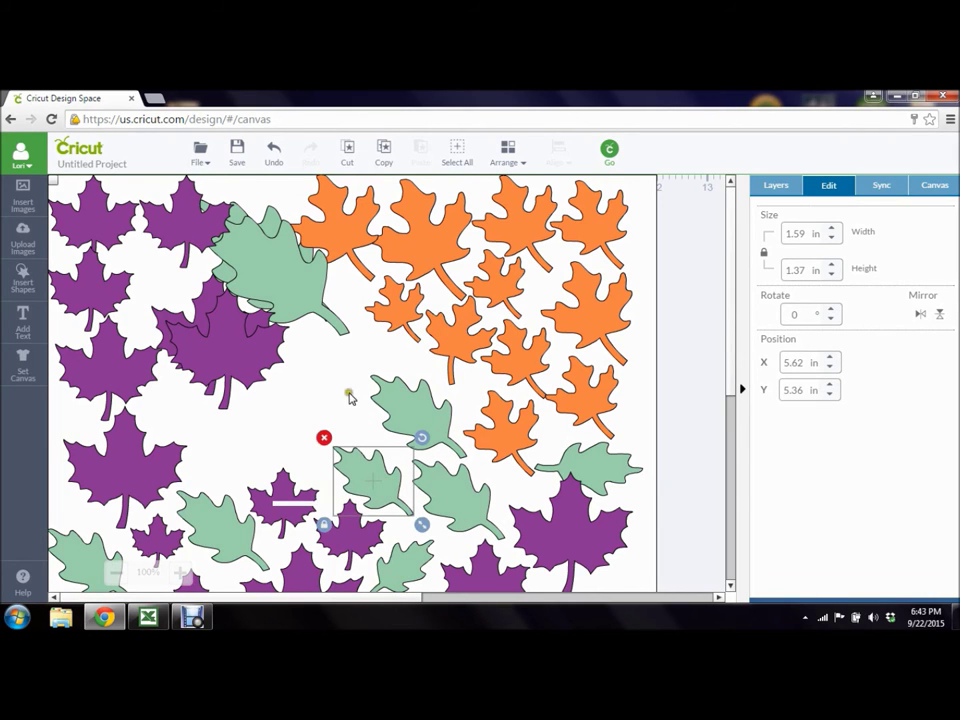
pyautogui.moveTo(299, 293); pyautogui.dragTo(376, 365)
pyautogui.moveTo(432, 398); pyautogui.dragTo(357, 410)
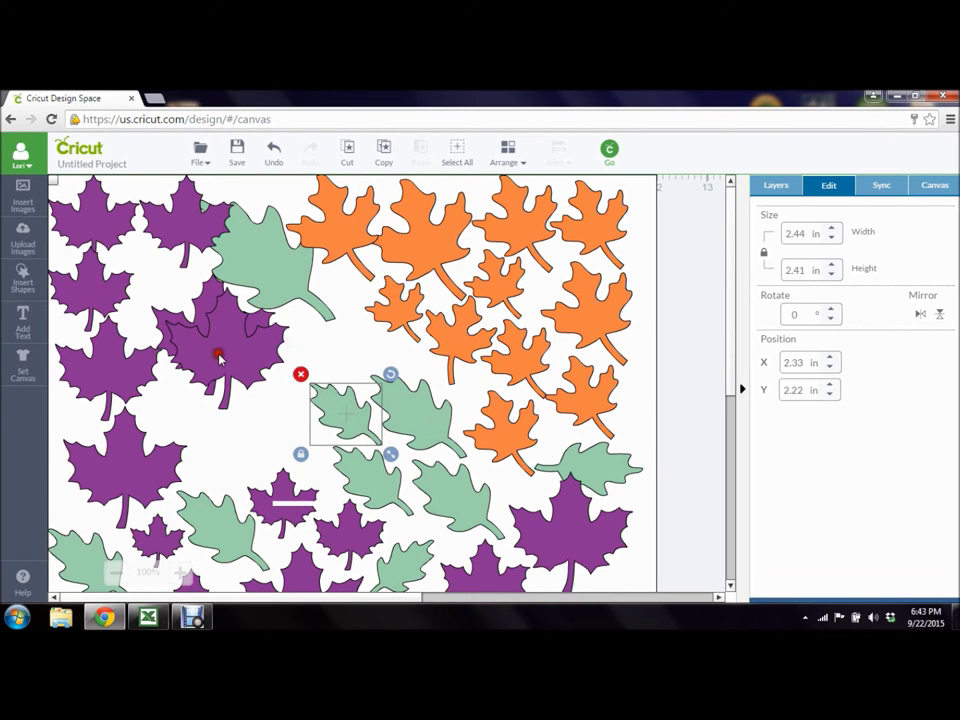
# Move a purple maple leaf down, shrink it to about 1.88 in, and reposition the large green leaf.
pyautogui.moveTo(218, 358); pyautogui.dragTo(233, 446)
pyautogui.click(225, 343)
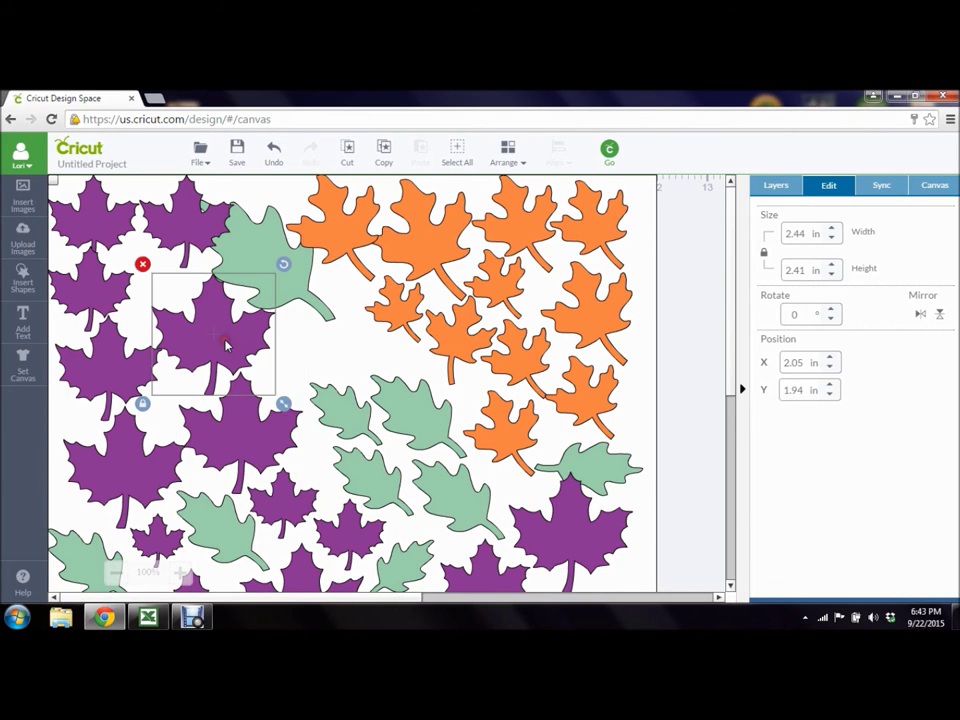
pyautogui.moveTo(283, 403); pyautogui.dragTo(255, 375)
pyautogui.moveTo(285, 291); pyautogui.dragTo(308, 325)
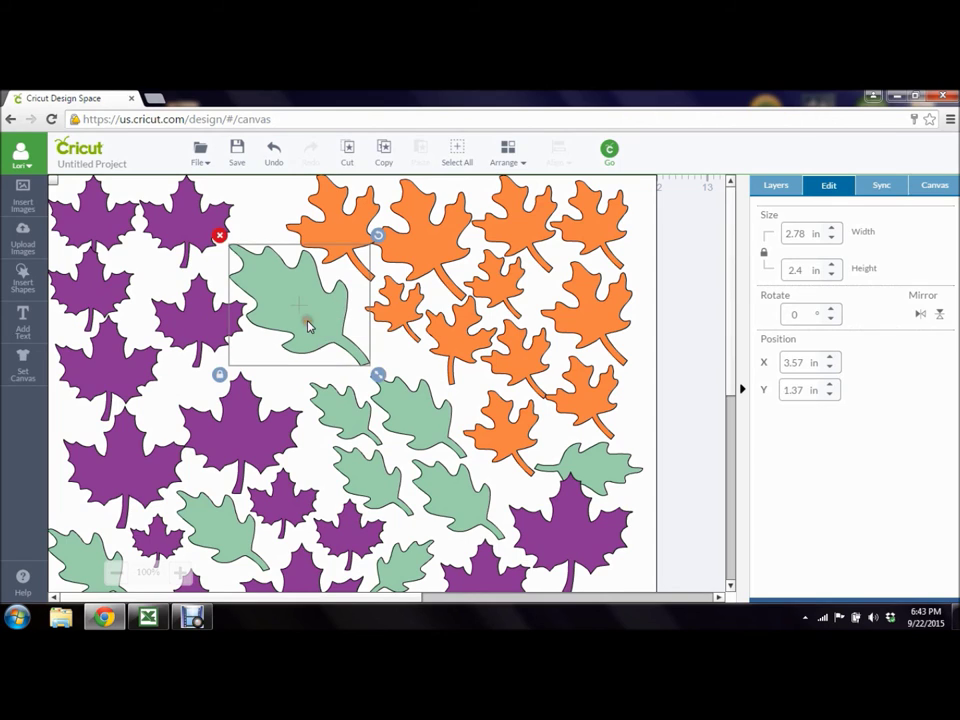
# Move the top-left orange maple leaf up to the top edge and show the Layers panel.
pyautogui.click(683, 271)
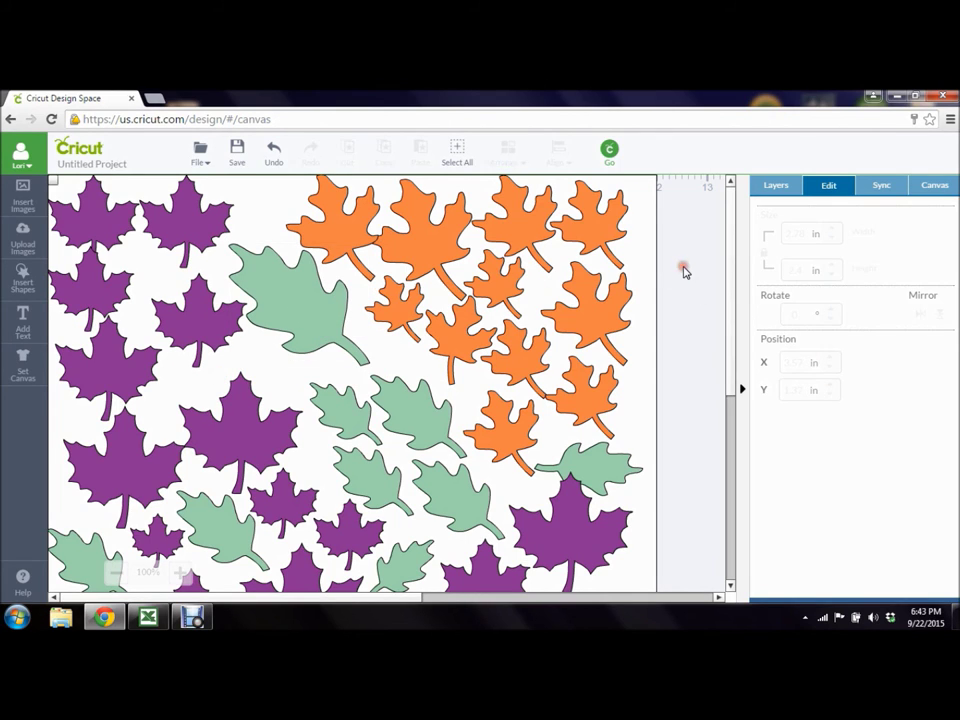
pyautogui.click(336, 206)
pyautogui.moveTo(336, 206)
pyautogui.mouseDown()
pyautogui.moveTo(337, 218)
pyautogui.moveTo(343, 210)
pyautogui.mouseUp()
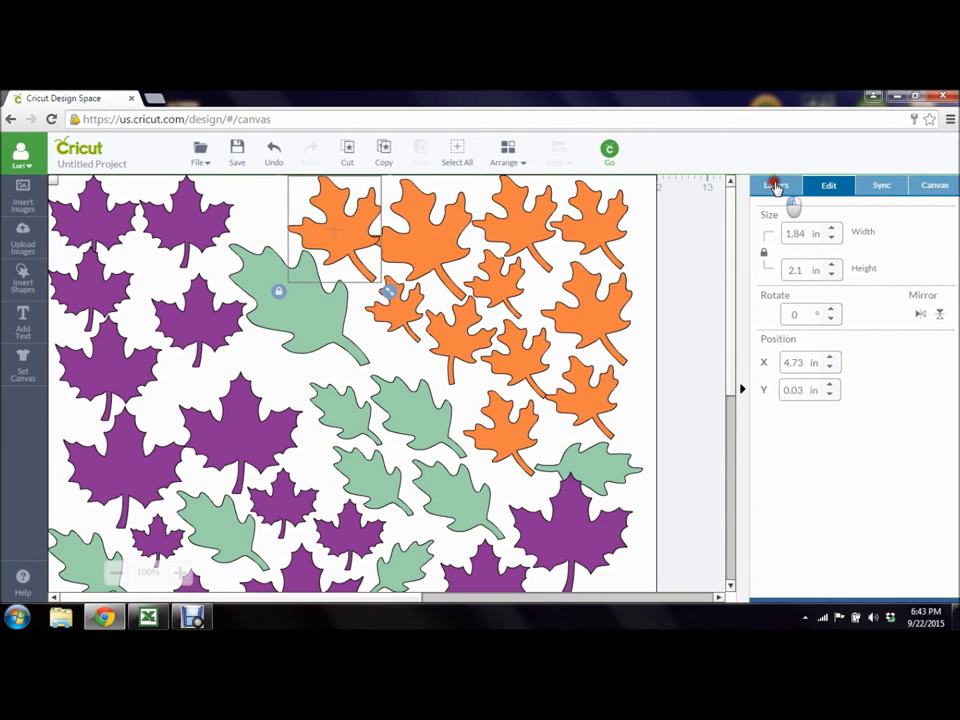
pyautogui.click(776, 186)
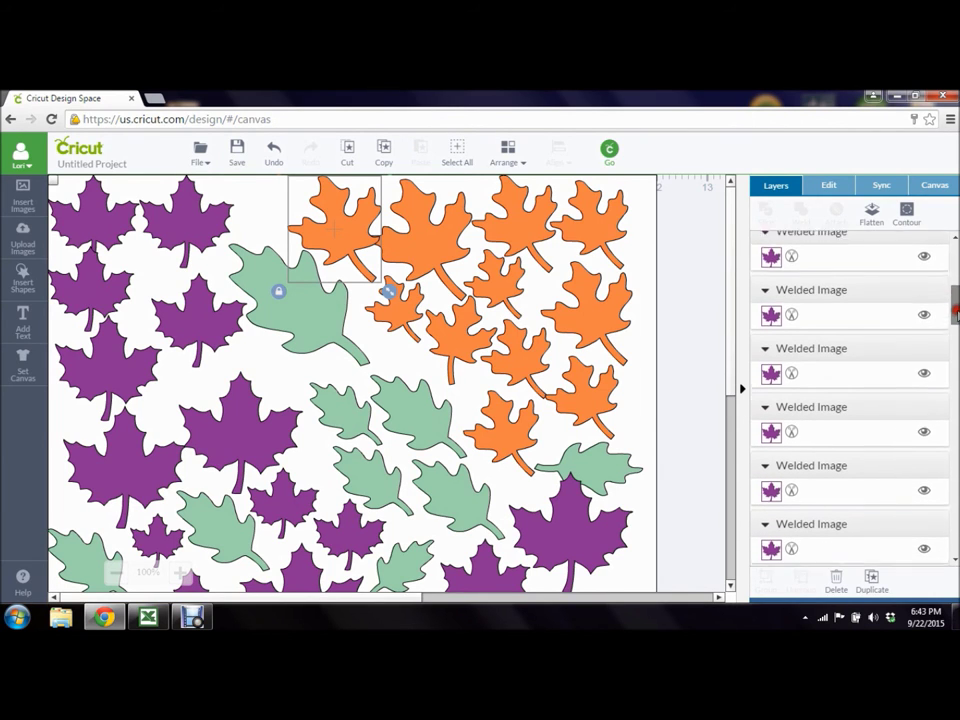
# Hide the background Square layer and shrink the top-left orange leaf off its neighbours.
pyautogui.moveTo(955, 310); pyautogui.dragTo(943, 546)
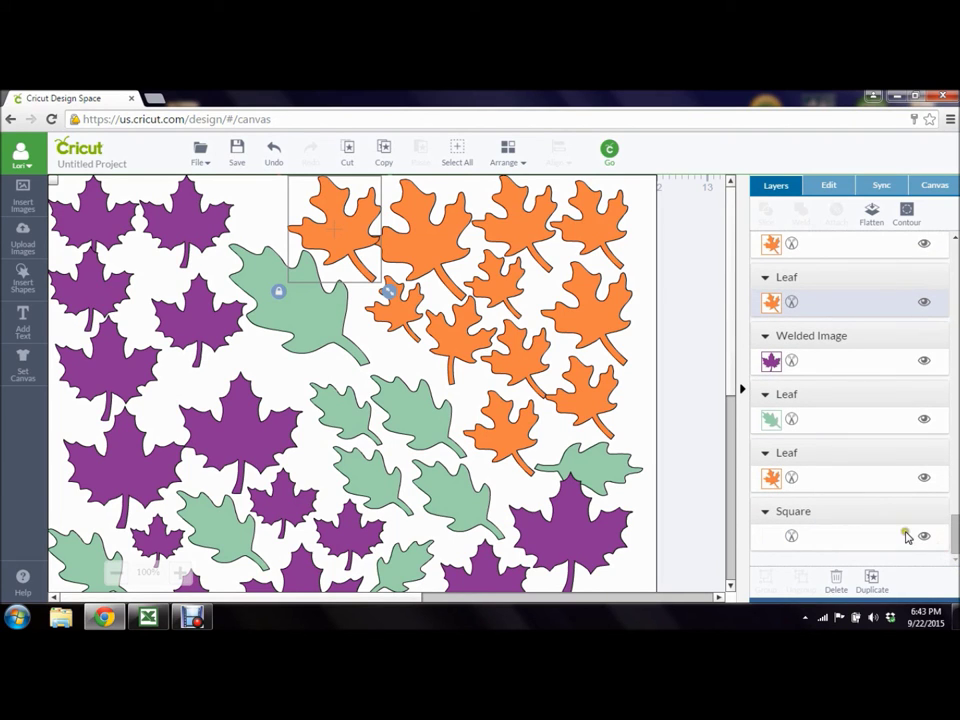
pyautogui.click(924, 537)
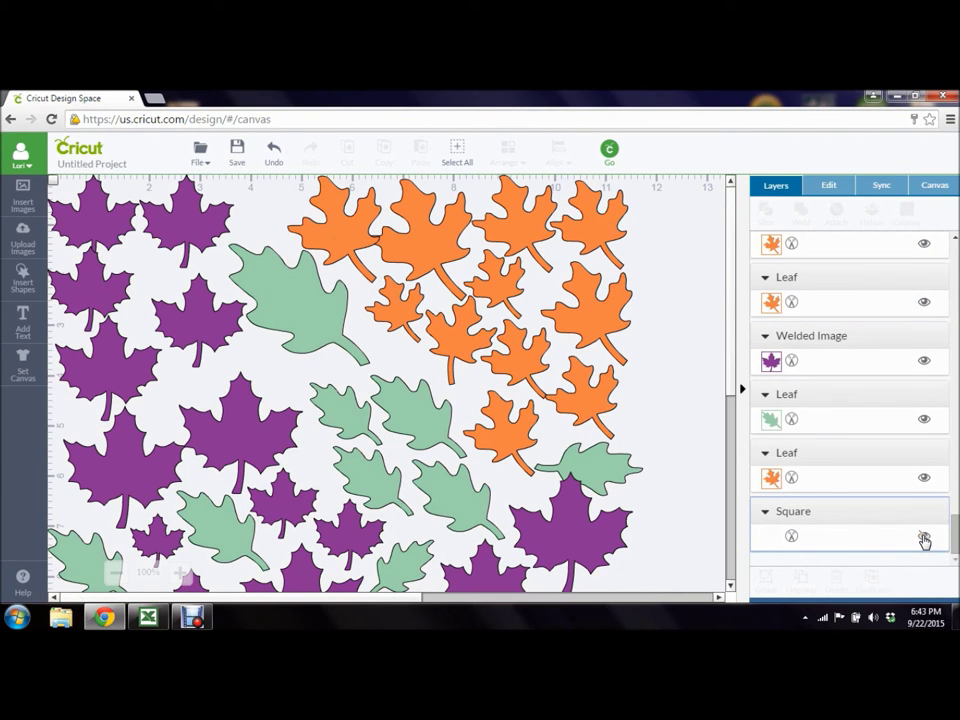
pyautogui.click(344, 233)
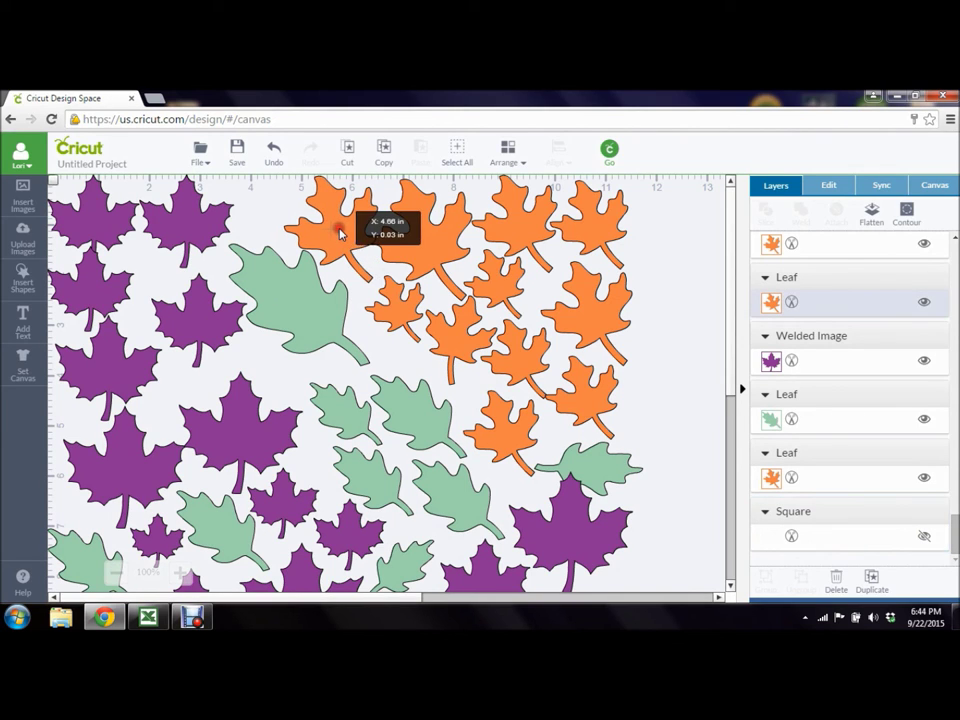
pyautogui.moveTo(386, 289); pyautogui.dragTo(374, 280)
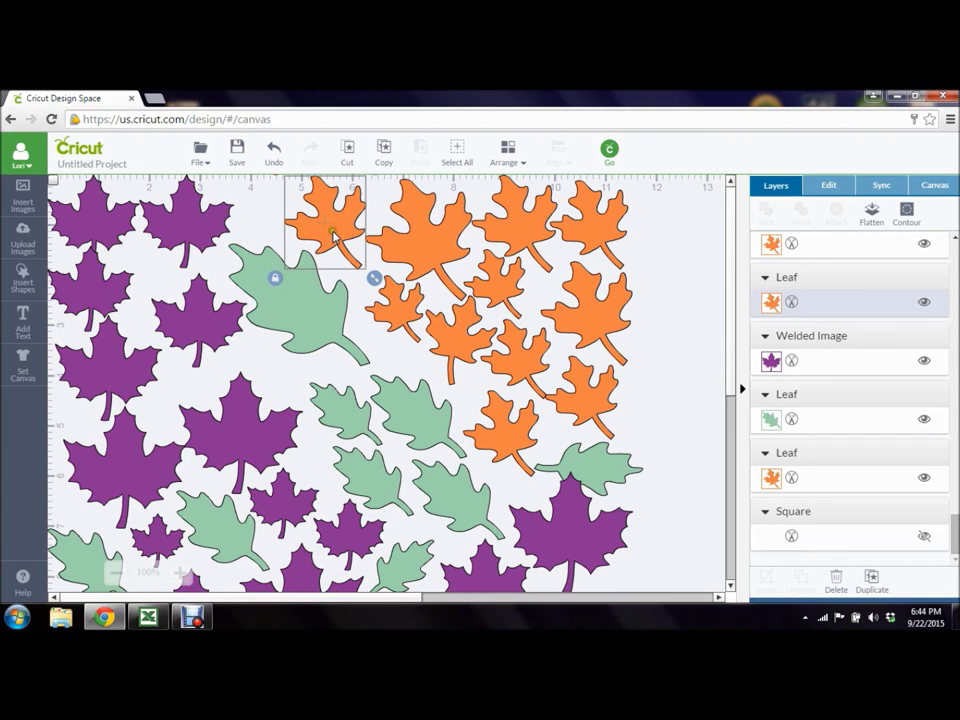
# Shrink the left-edge purple leaf to about 1.41 x 1.4 in and lower it to 0, 1.74 in.
pyautogui.click(83, 288)
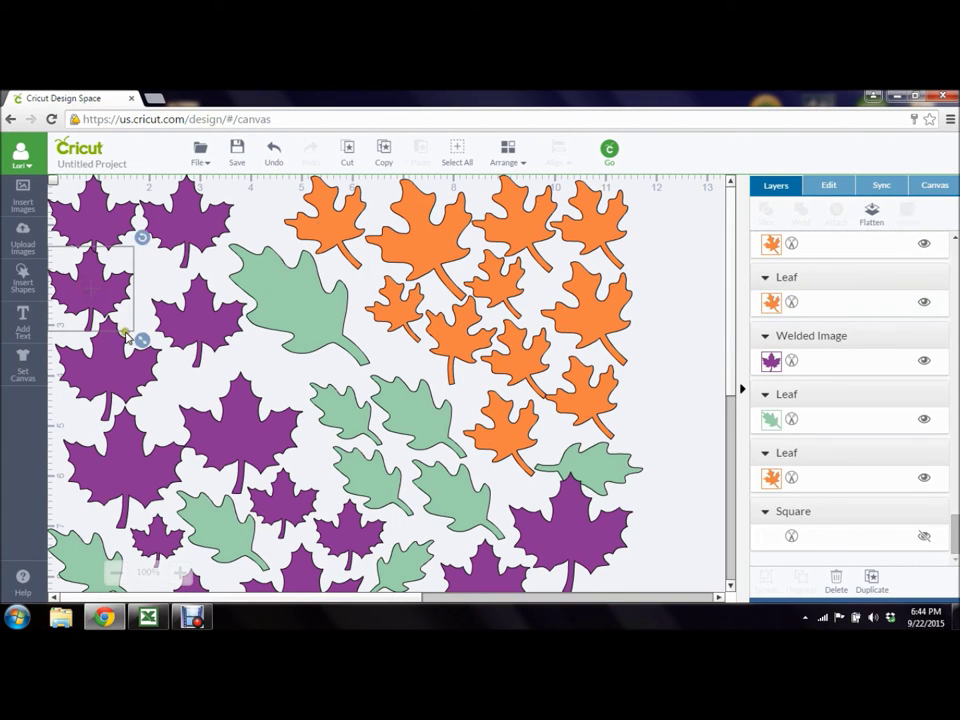
pyautogui.moveTo(142, 341); pyautogui.dragTo(127, 325)
pyautogui.moveTo(86, 285); pyautogui.dragTo(83, 306)
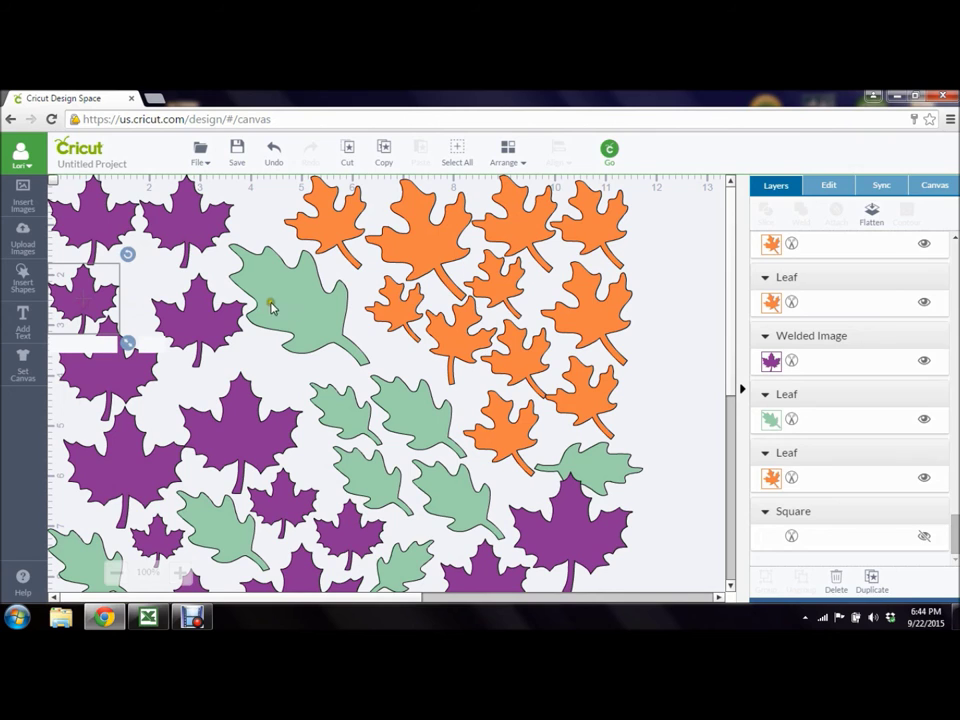
pyautogui.click(396, 349)
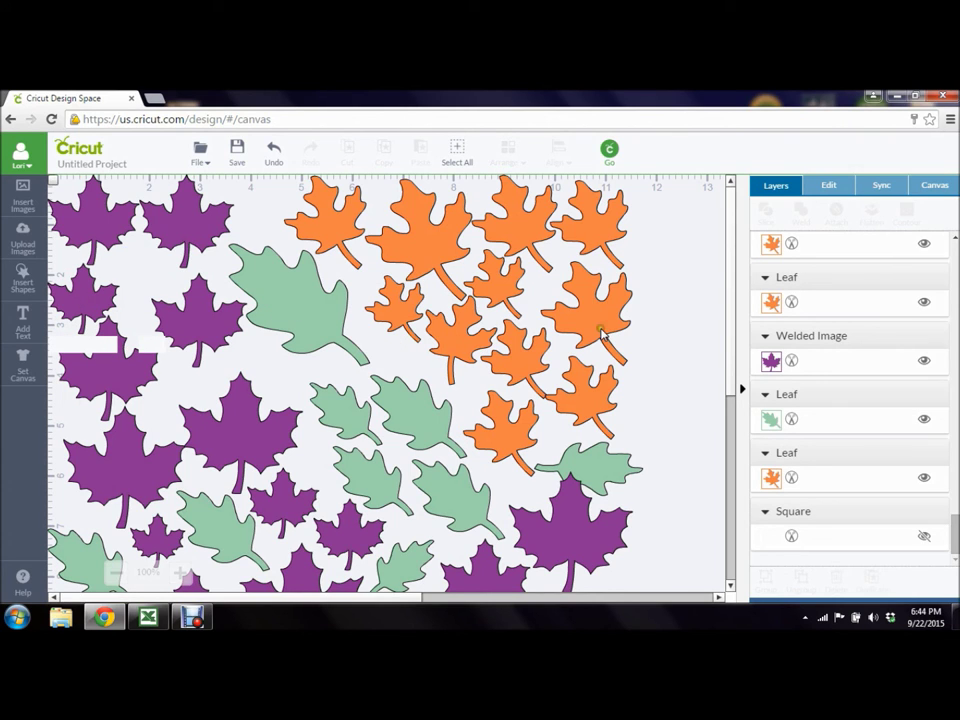
pyautogui.moveTo(731, 236); pyautogui.dragTo(733, 252)
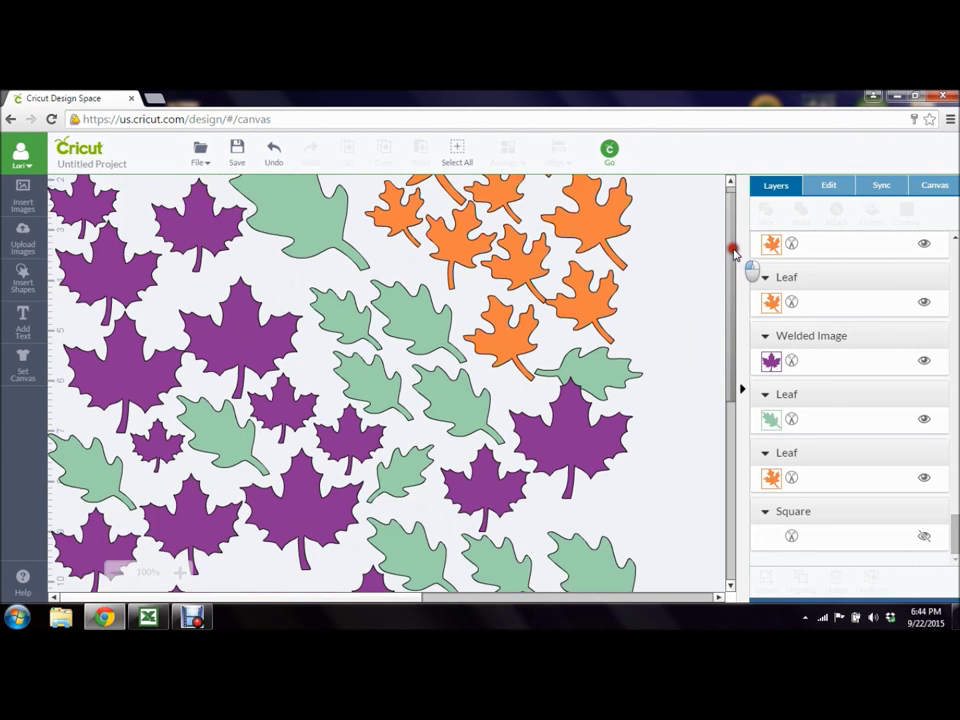
pyautogui.scroll(-5, 733, 252)
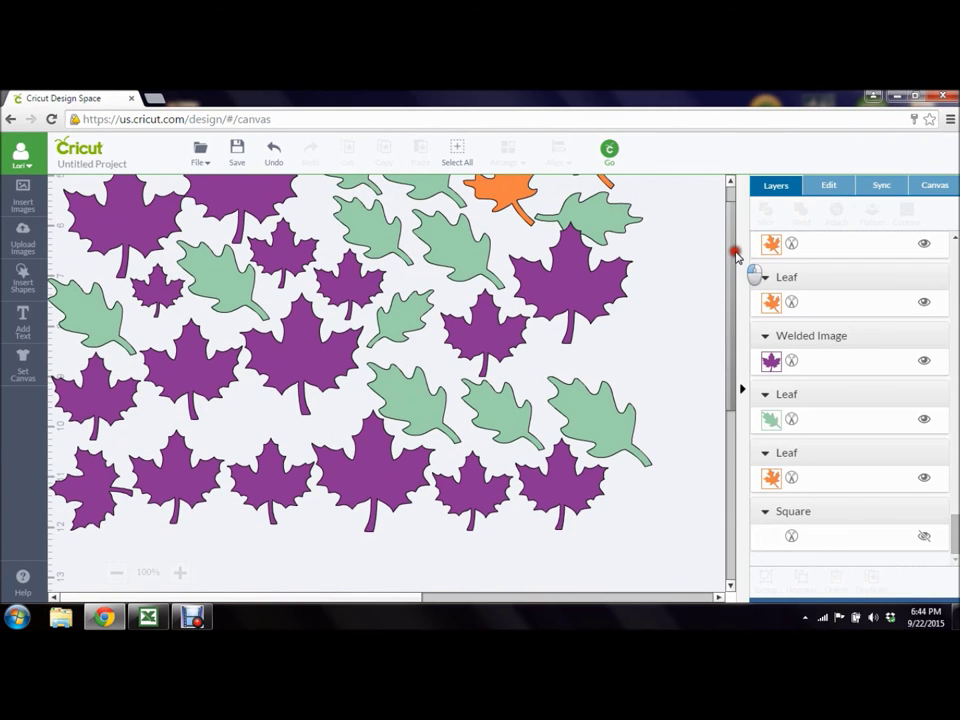
pyautogui.moveTo(736, 256); pyautogui.dragTo(735, 189)
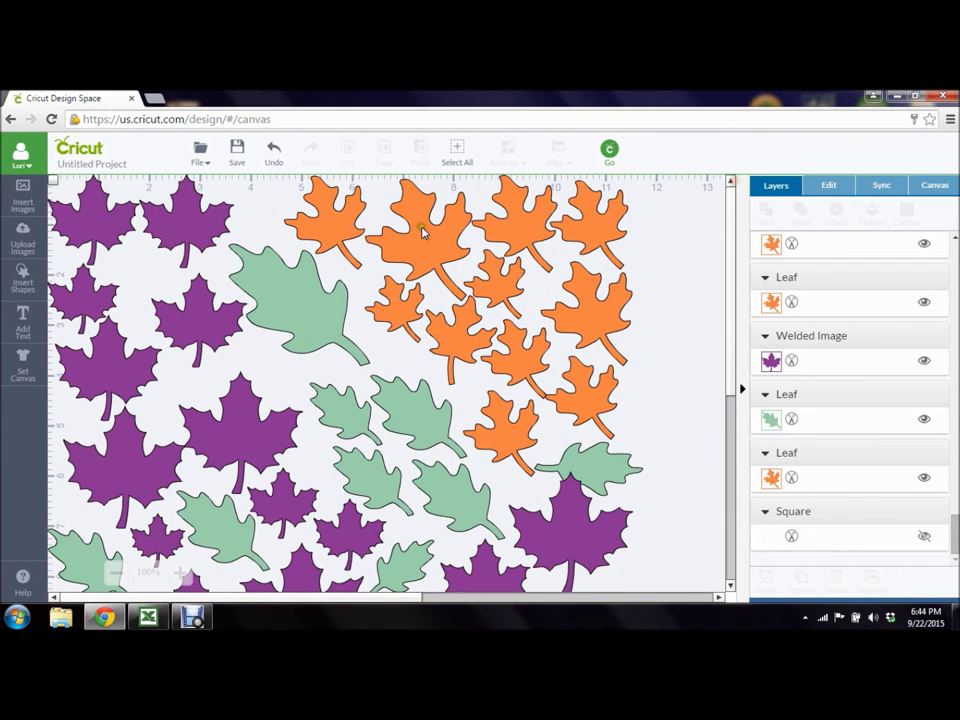
# Select all leaves, attach them as one orange group, try Go twice, then unhide the square.
pyautogui.click(458, 153)
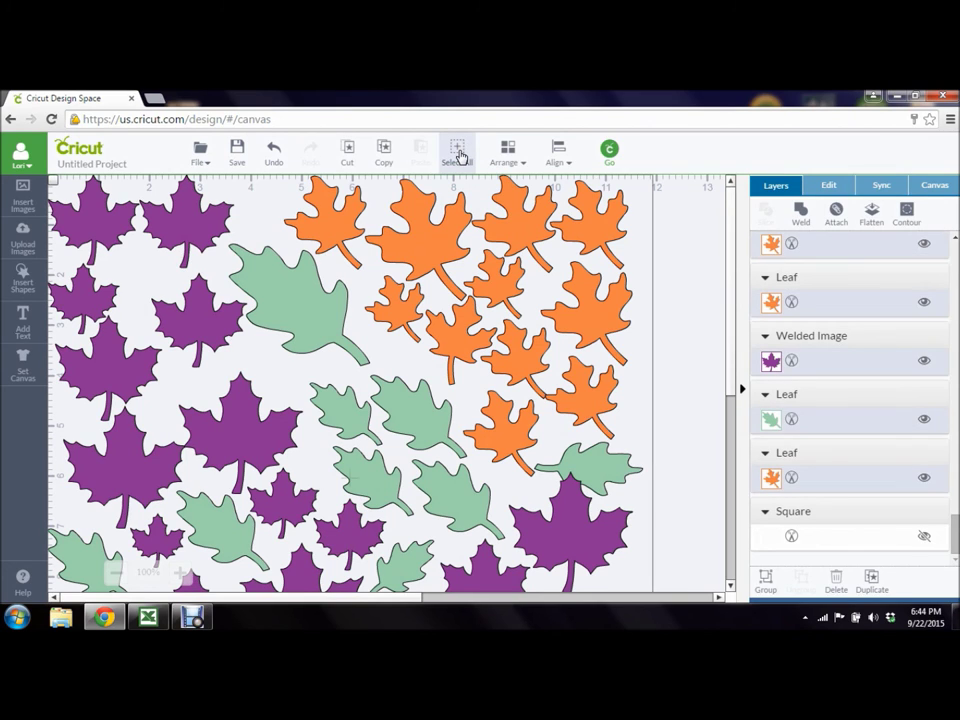
pyautogui.click(835, 215)
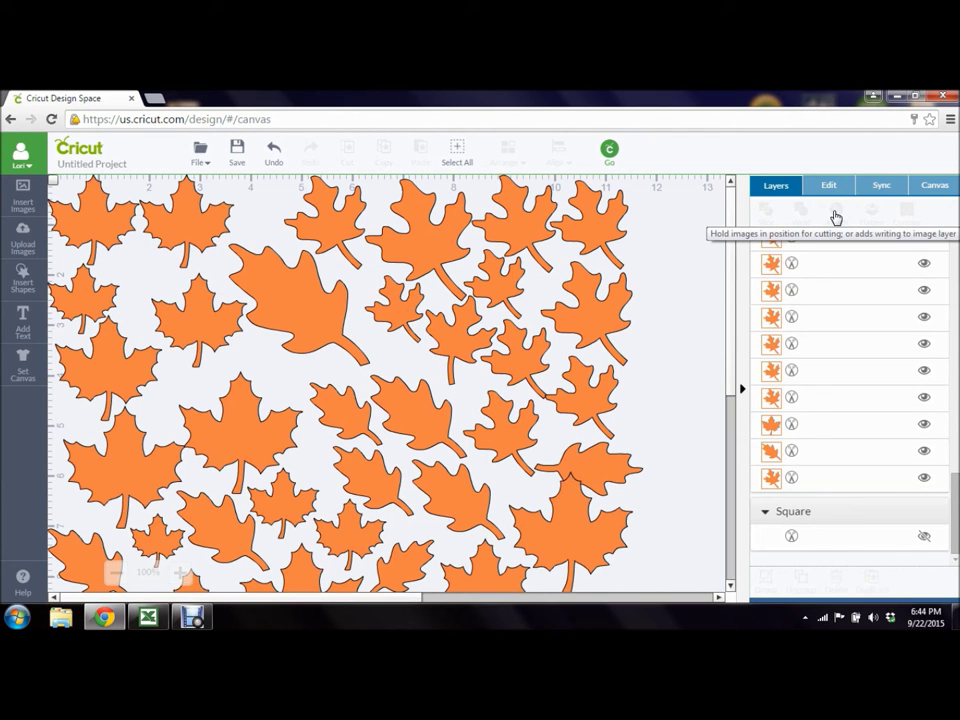
pyautogui.click(609, 152)
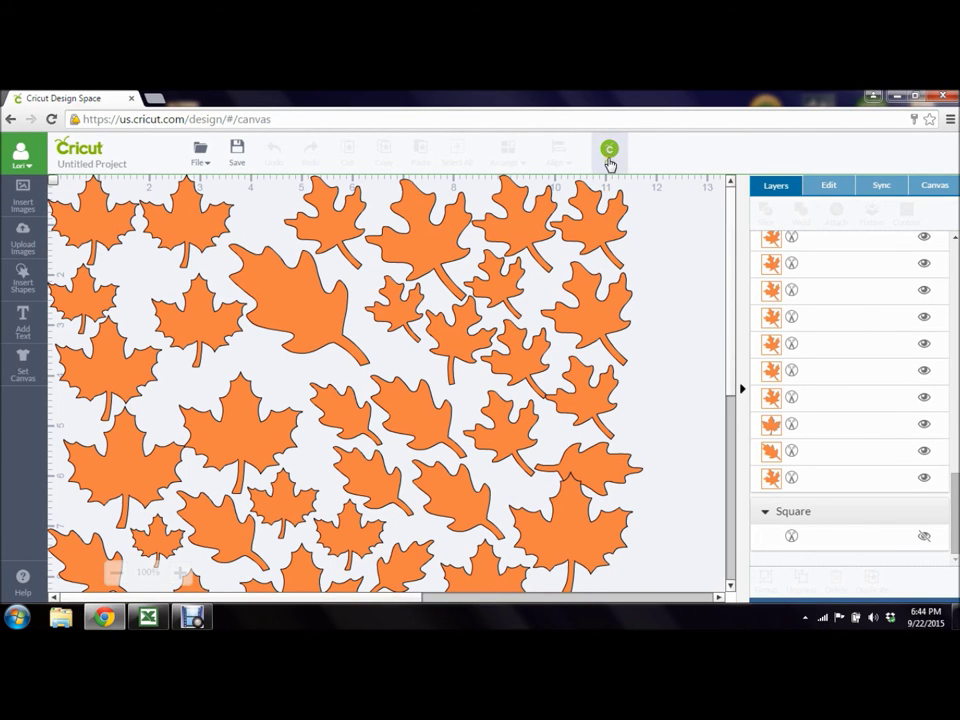
pyautogui.click(609, 150)
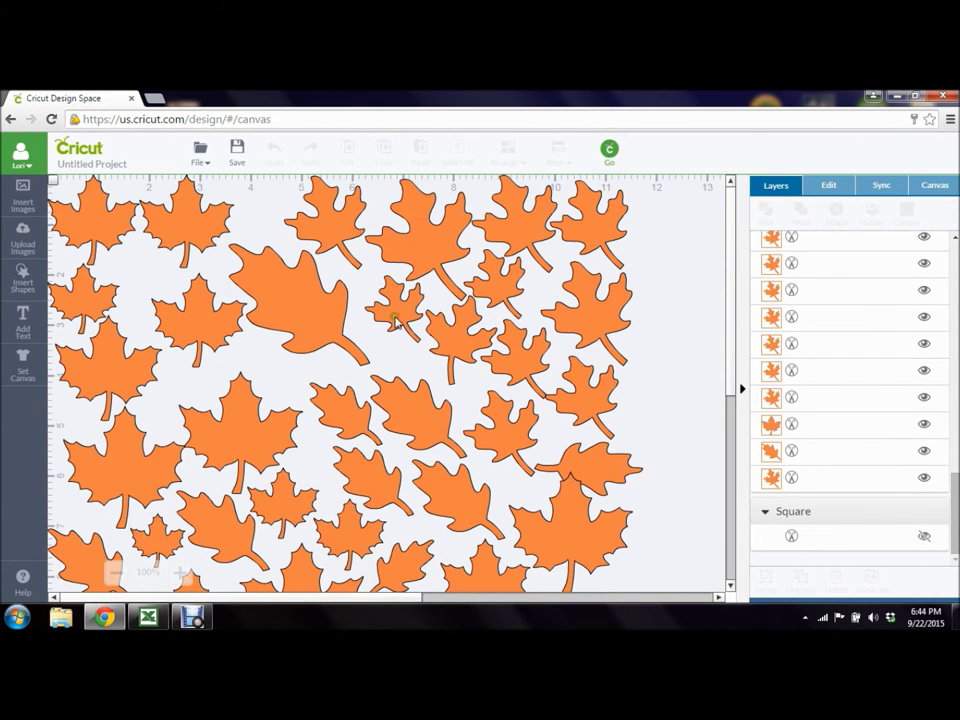
pyautogui.click(925, 537)
# Shift and slightly shrink the leaf group, hide the square, and retry sending it to the mat.
pyautogui.click(925, 540)
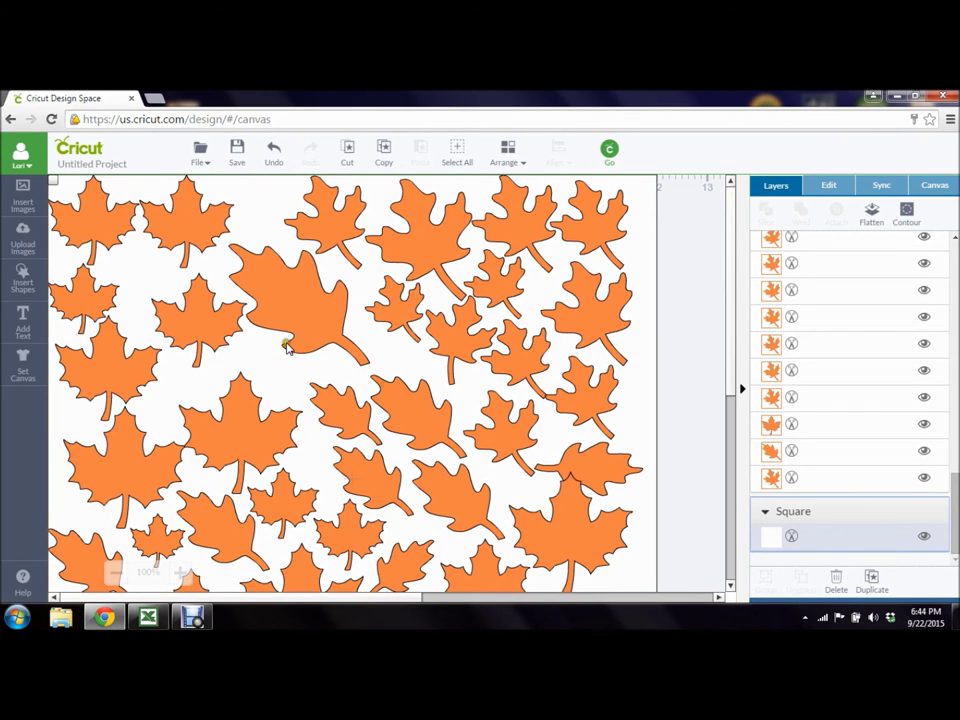
pyautogui.moveTo(285, 301); pyautogui.dragTo(293, 307)
pyautogui.moveTo(731, 220)
pyautogui.mouseDown()
pyautogui.moveTo(733, 249)
pyautogui.moveTo(733, 238)
pyautogui.mouseUp()
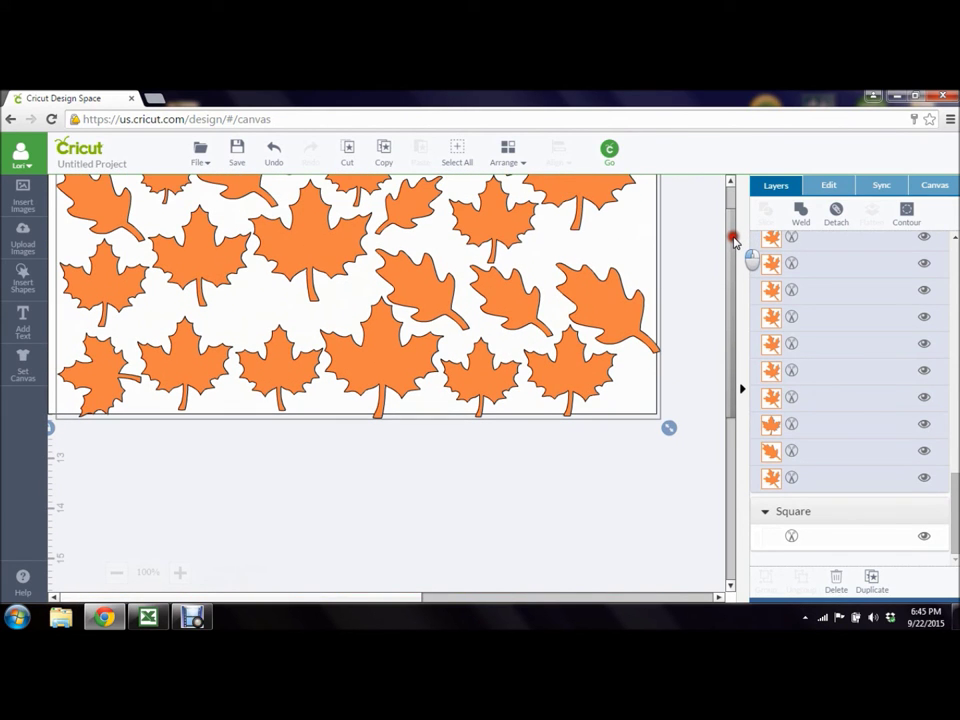
pyautogui.moveTo(667, 426); pyautogui.dragTo(651, 412)
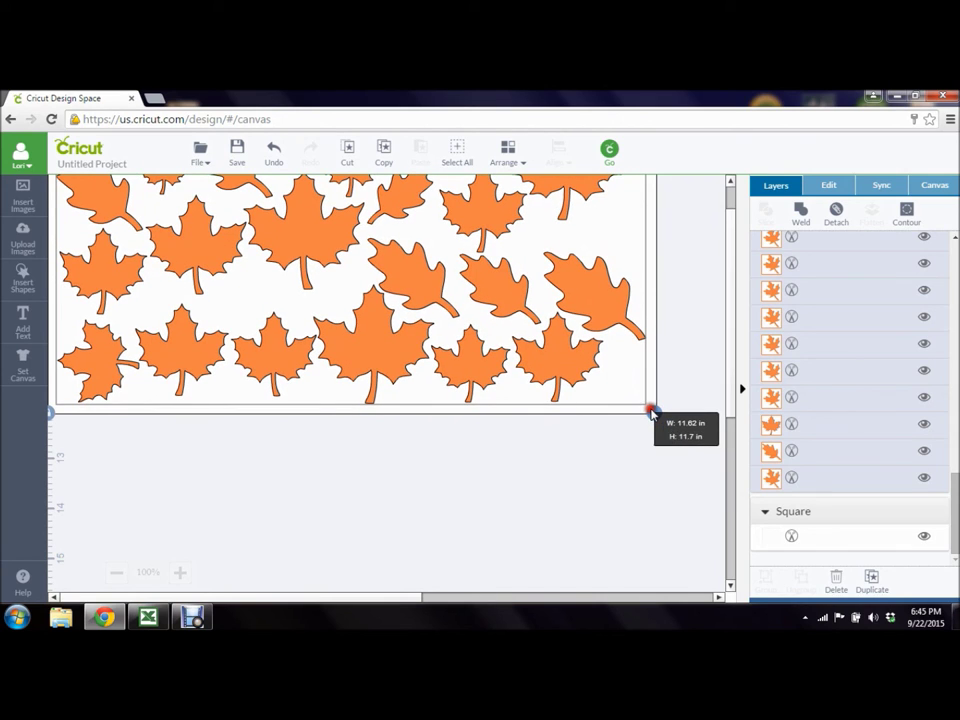
pyautogui.click(924, 537)
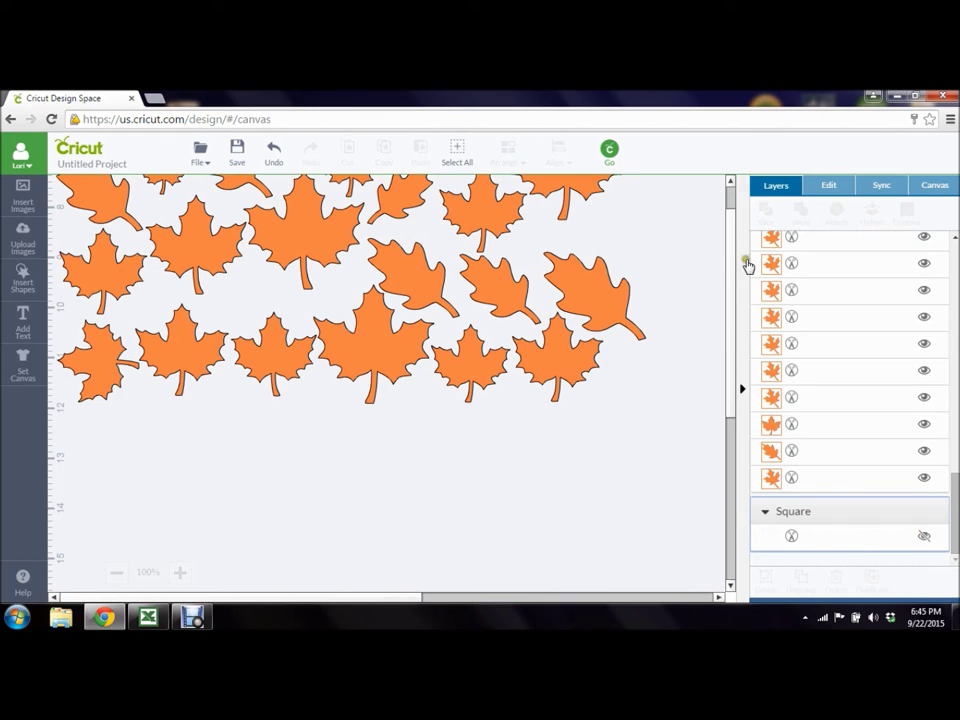
pyautogui.click(608, 150)
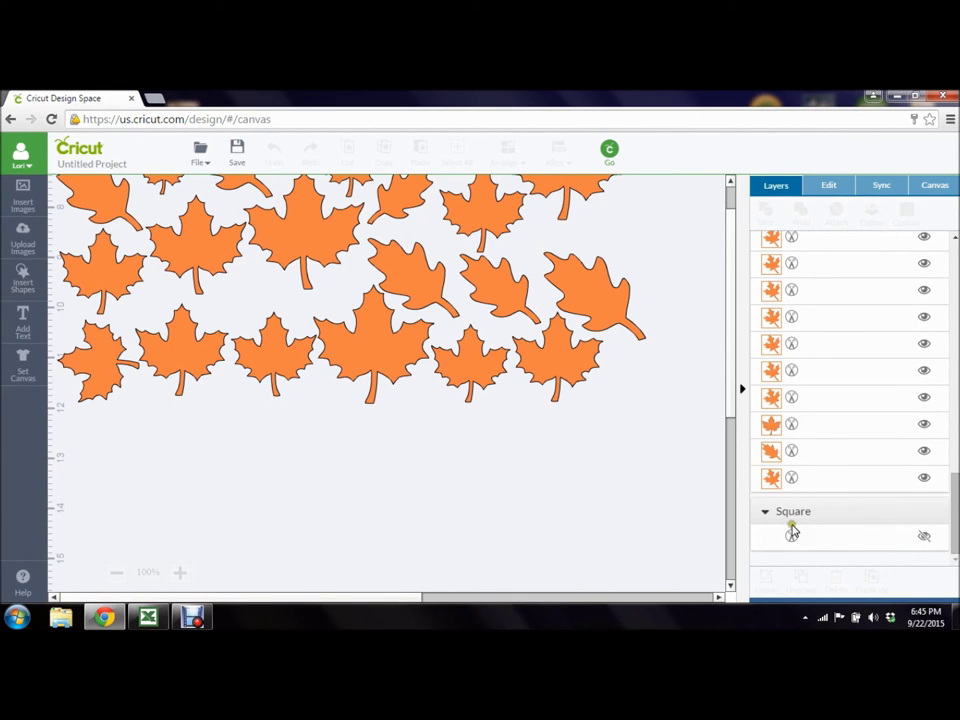
# Show the square, select everything, shrink the group to about 11.2 inches, and retry Go.
pyautogui.click(922, 538)
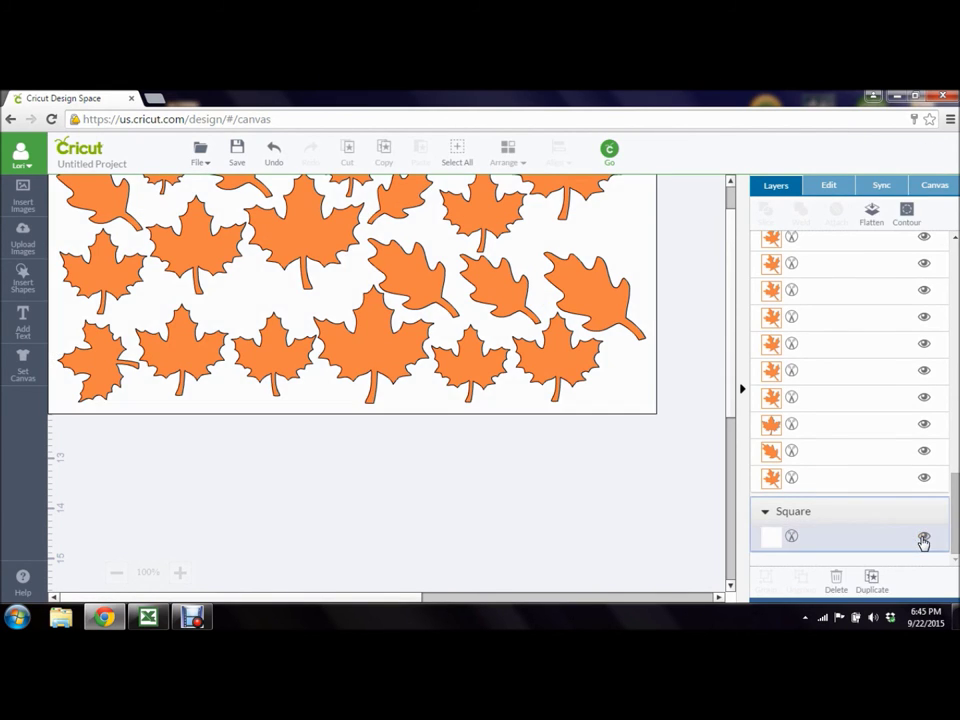
pyautogui.hotkey('ctrl', 'a')
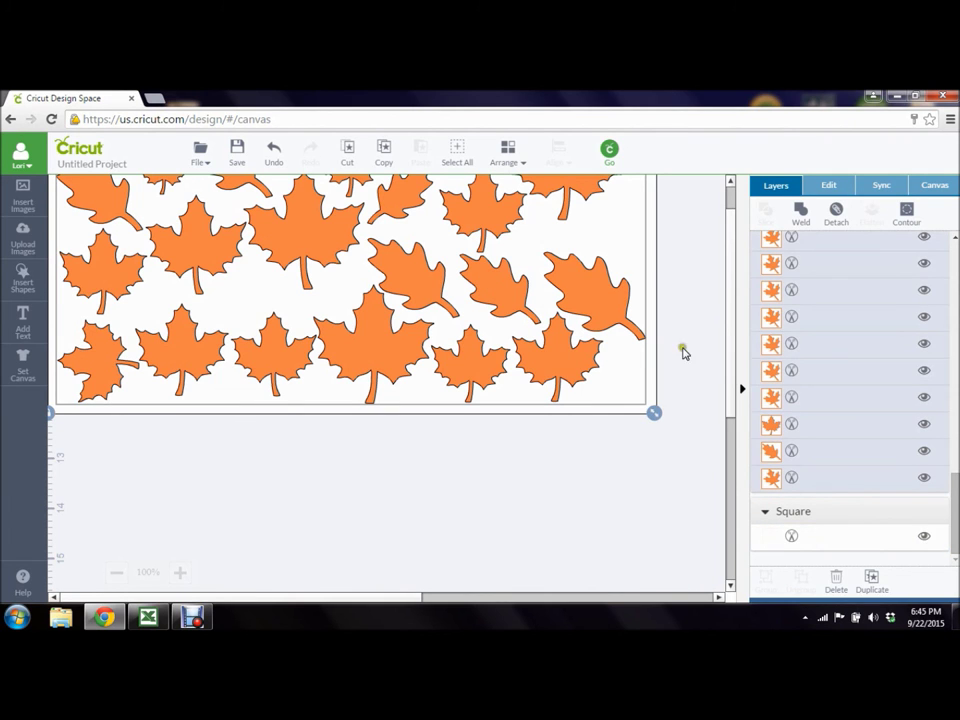
pyautogui.moveTo(731, 369)
pyautogui.mouseDown()
pyautogui.moveTo(728, 334)
pyautogui.moveTo(724, 373)
pyautogui.moveTo(724, 360)
pyautogui.mouseUp()
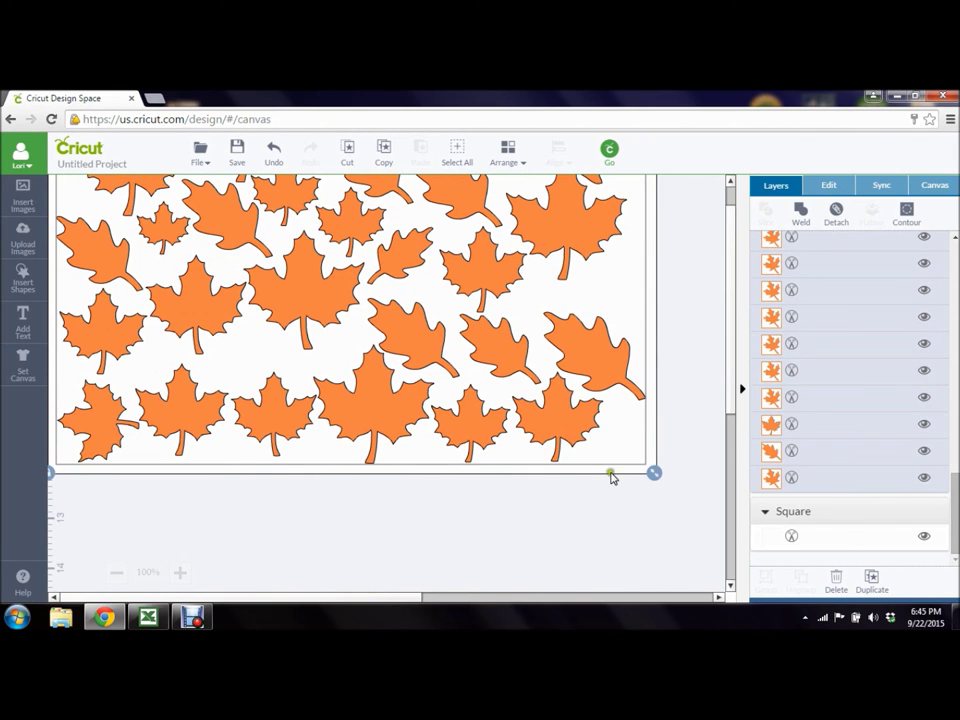
pyautogui.moveTo(653, 474)
pyautogui.mouseDown()
pyautogui.moveTo(660, 482)
pyautogui.moveTo(634, 460)
pyautogui.moveTo(645, 464)
pyautogui.mouseUp()
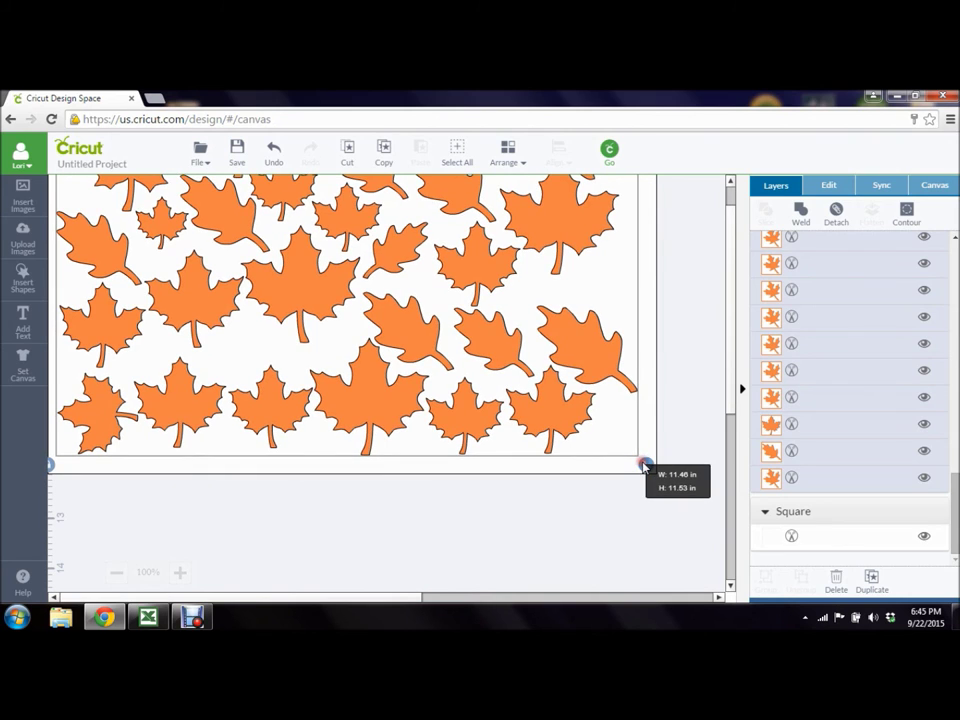
pyautogui.click(610, 150)
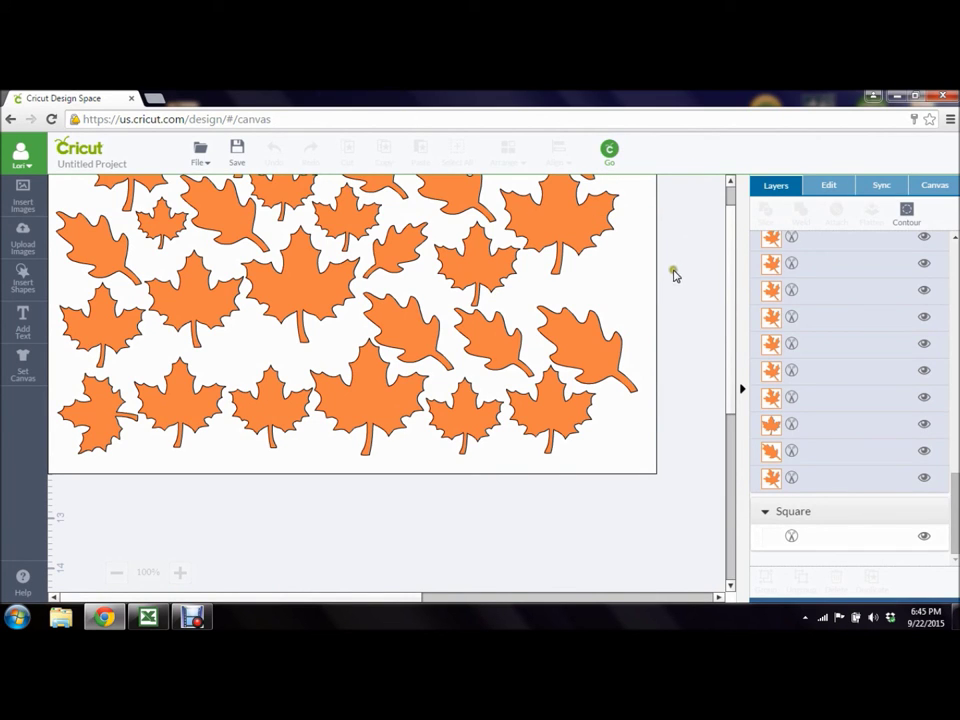
# Shrink the group further to 11.22 x 11.29 in, retry Go, and dismiss the too-large warning.
pyautogui.click(575, 347)
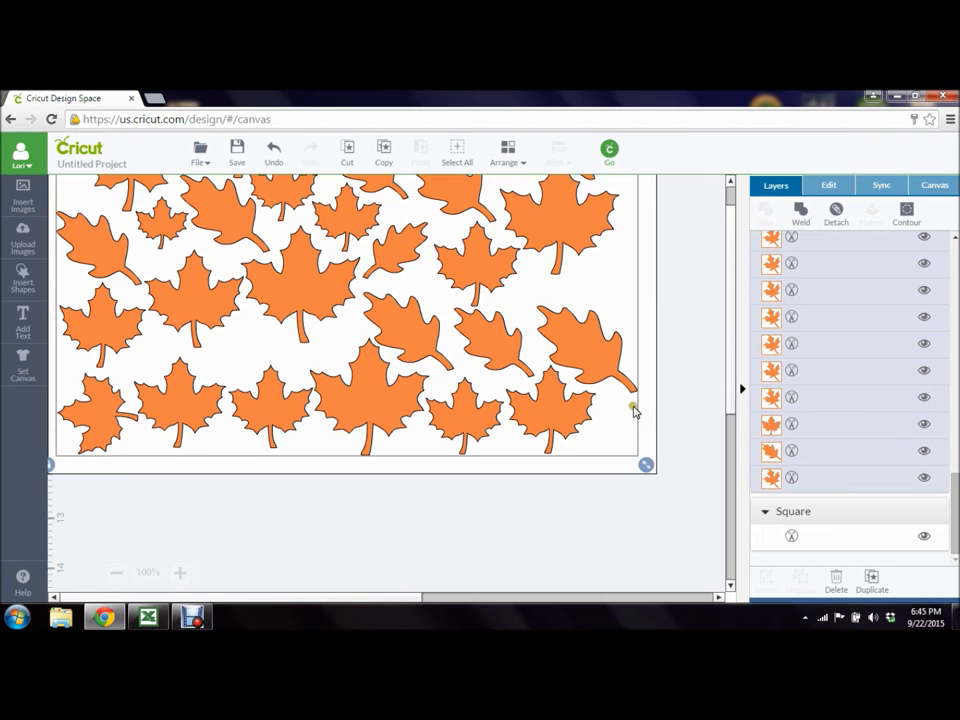
pyautogui.moveTo(646, 465); pyautogui.dragTo(632, 453)
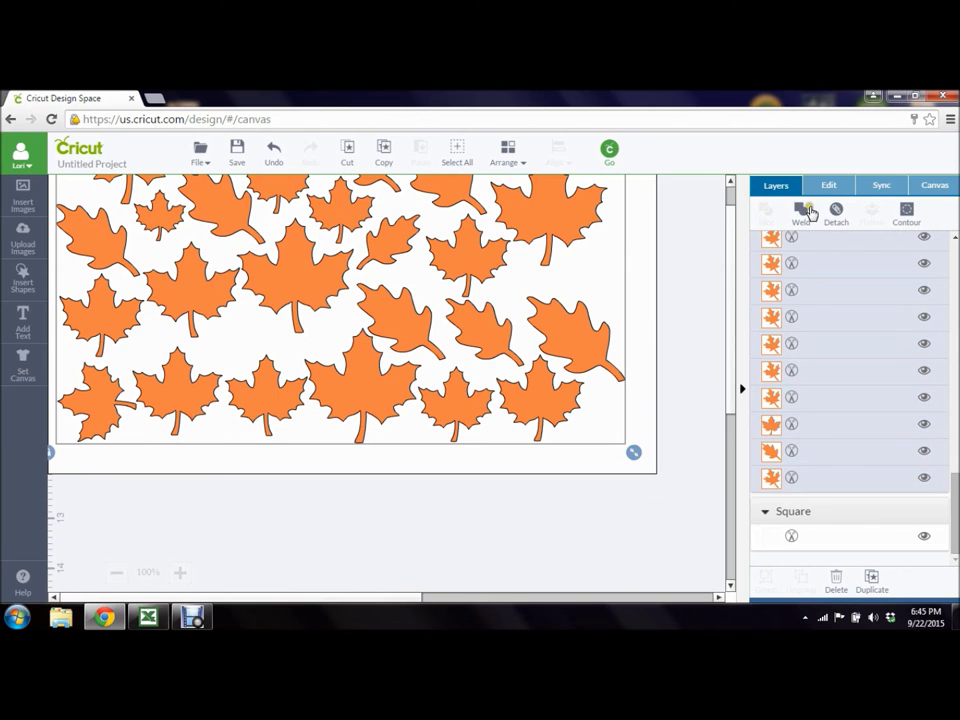
pyautogui.click(608, 153)
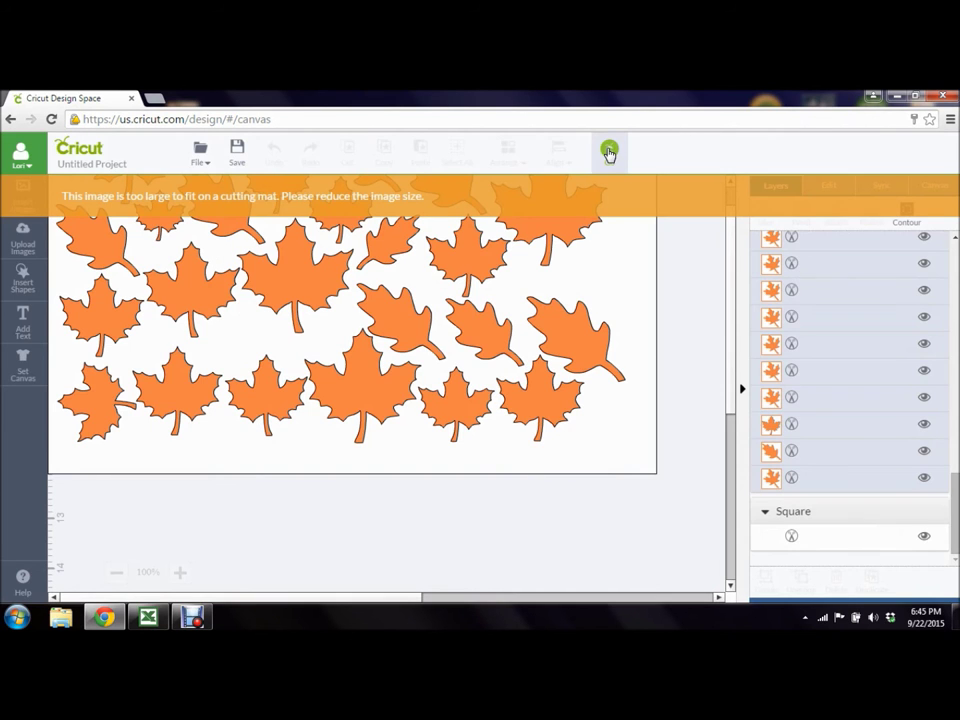
pyautogui.click(690, 304)
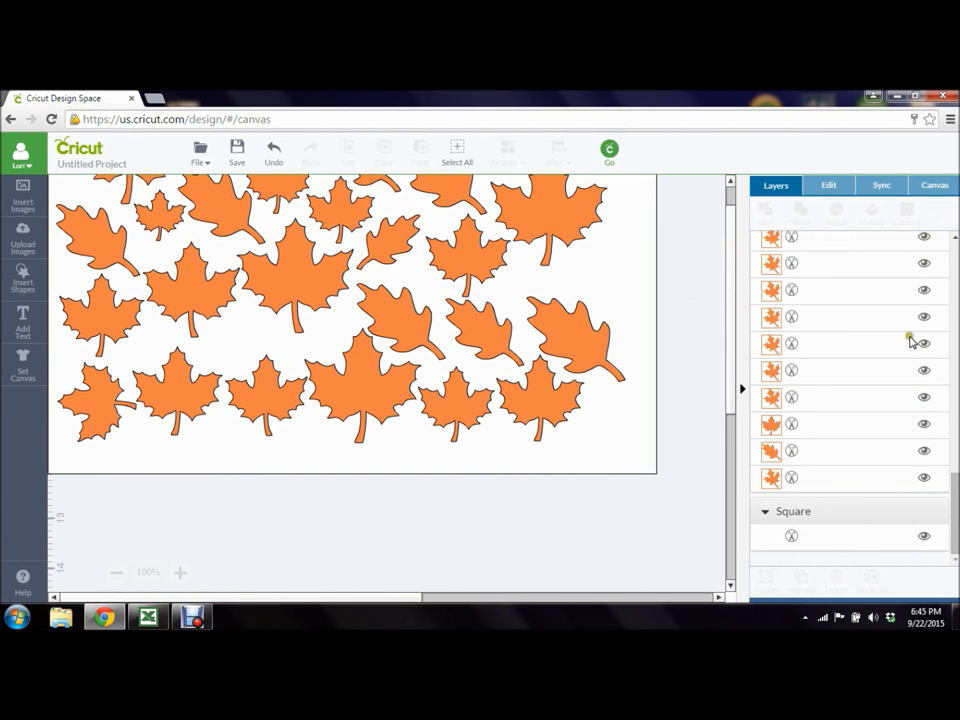
pyautogui.moveTo(735, 385); pyautogui.dragTo(726, 352)
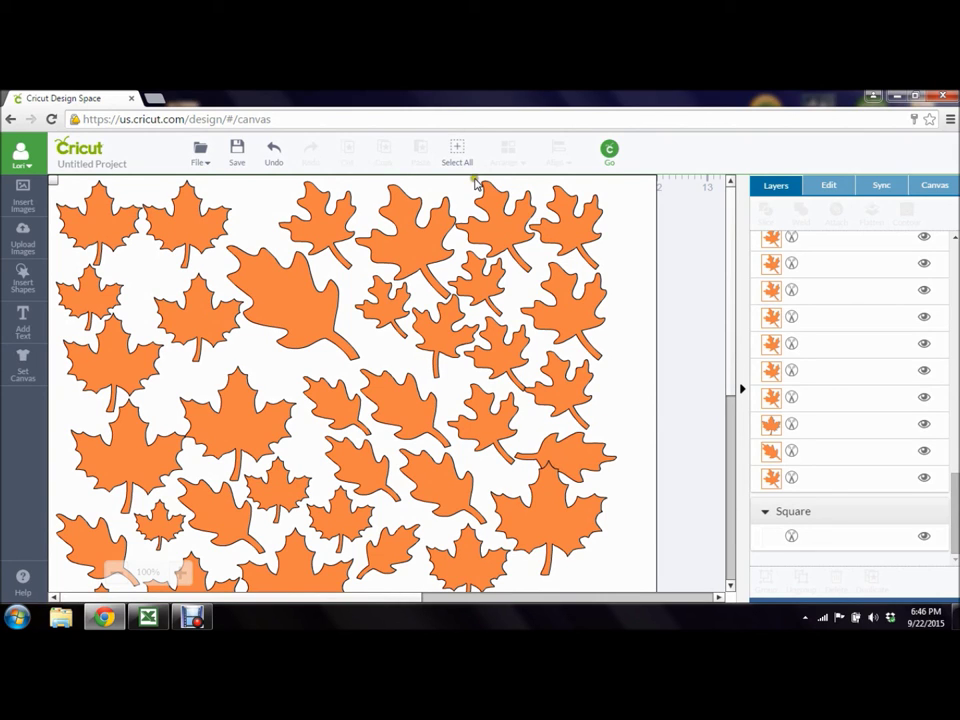
# Detach all leaves into separate layers and move the sideways leaf right, clear of the maple leaf.
pyautogui.click(455, 152)
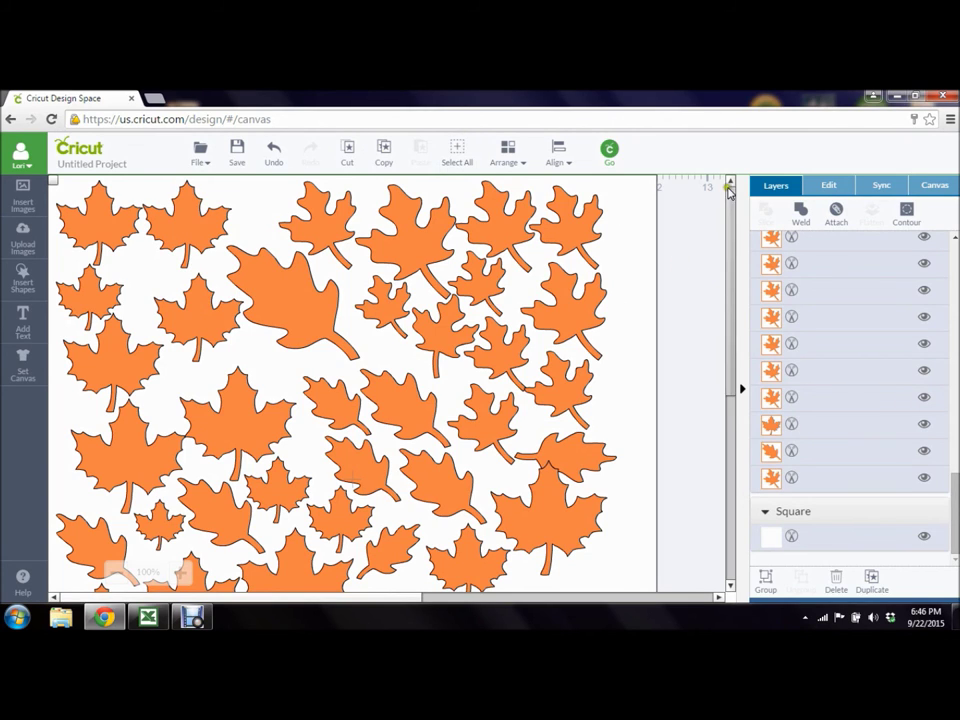
pyautogui.click(955, 254)
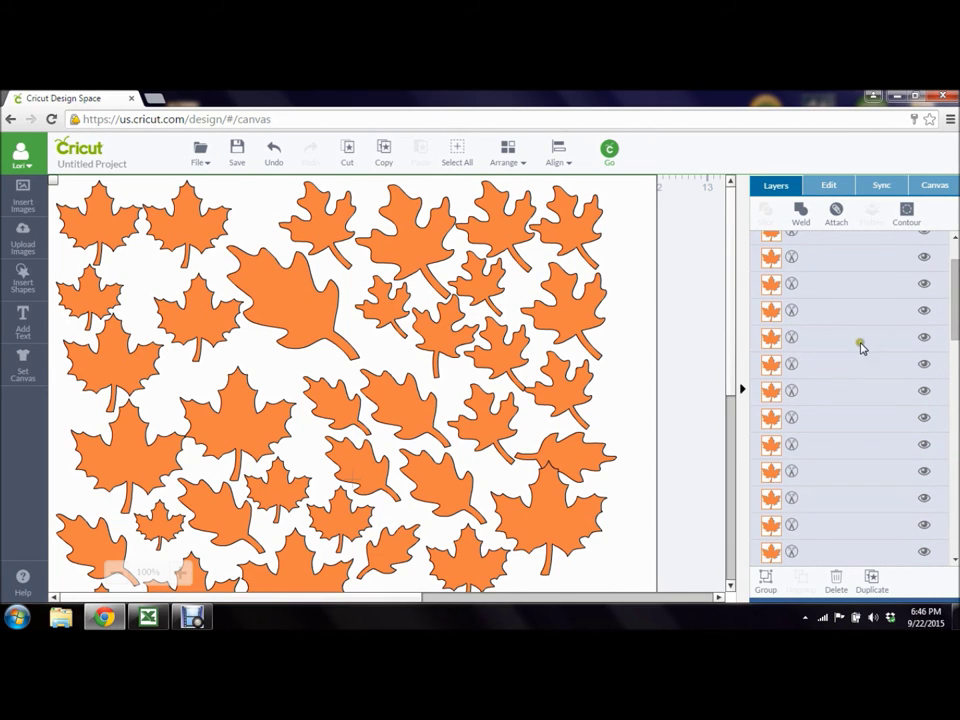
pyautogui.click(836, 362)
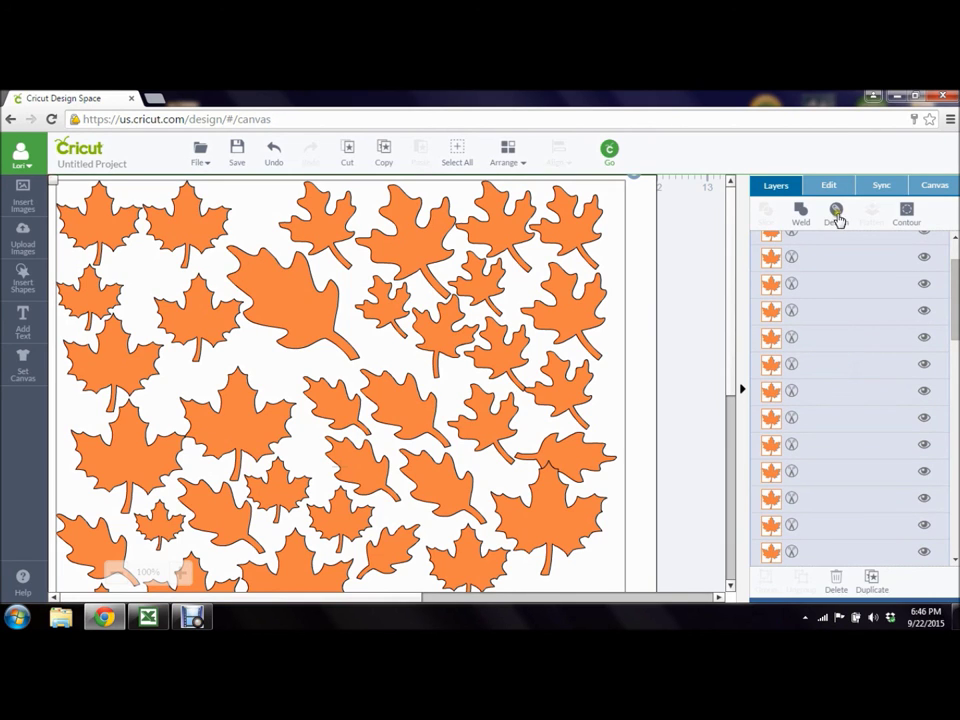
pyautogui.click(836, 216)
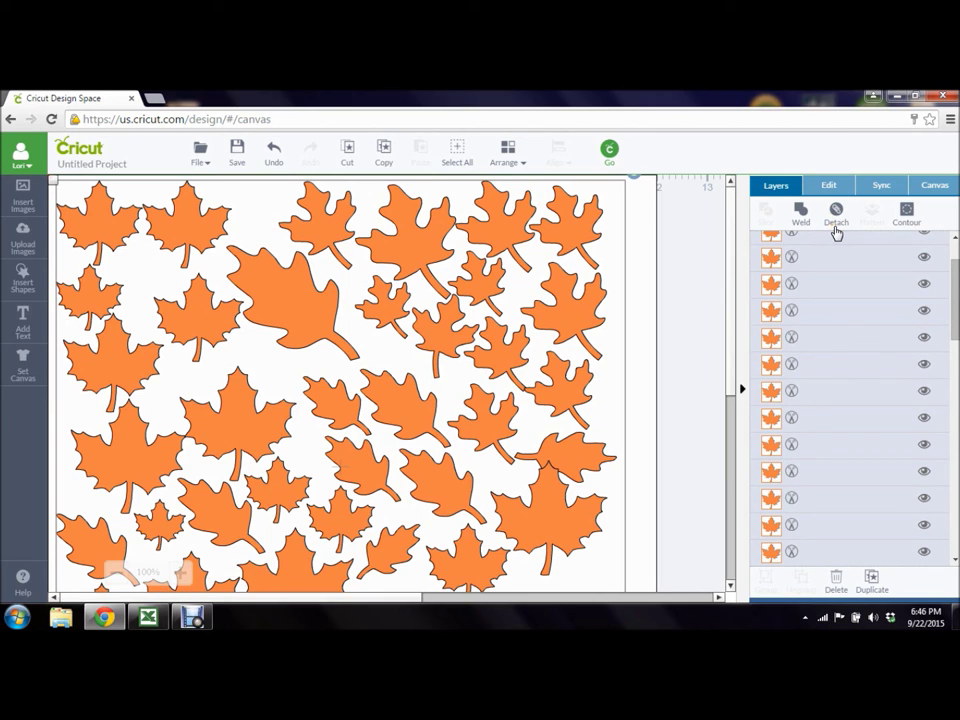
pyautogui.click(568, 452)
pyautogui.moveTo(568, 452); pyautogui.dragTo(587, 454)
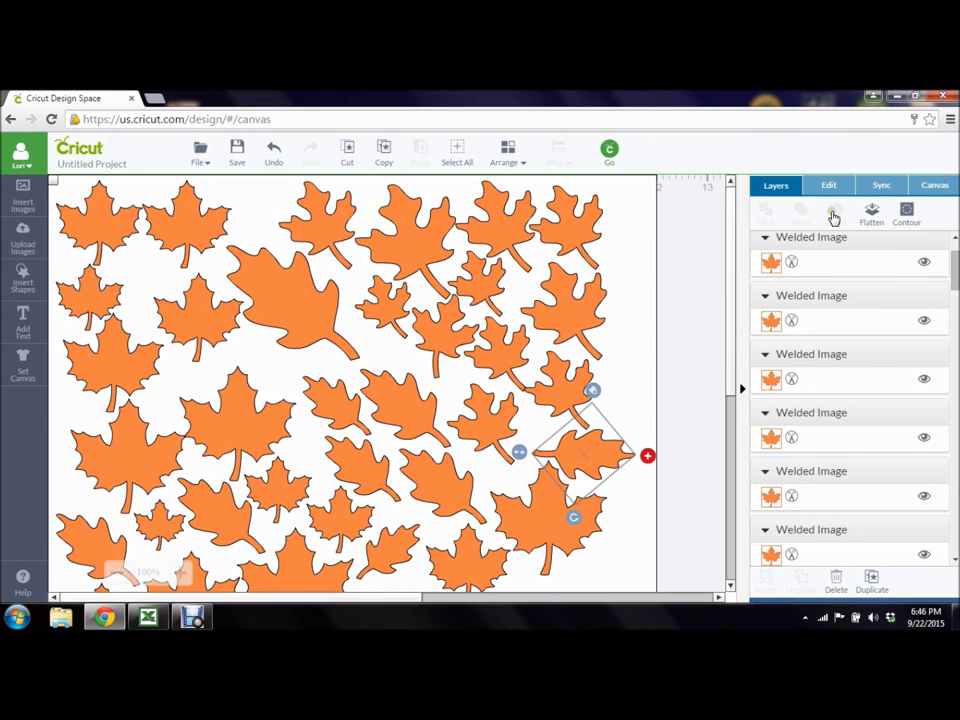
# Hide the white square background and select every leaf layer.
pyautogui.moveTo(956, 302); pyautogui.dragTo(948, 562)
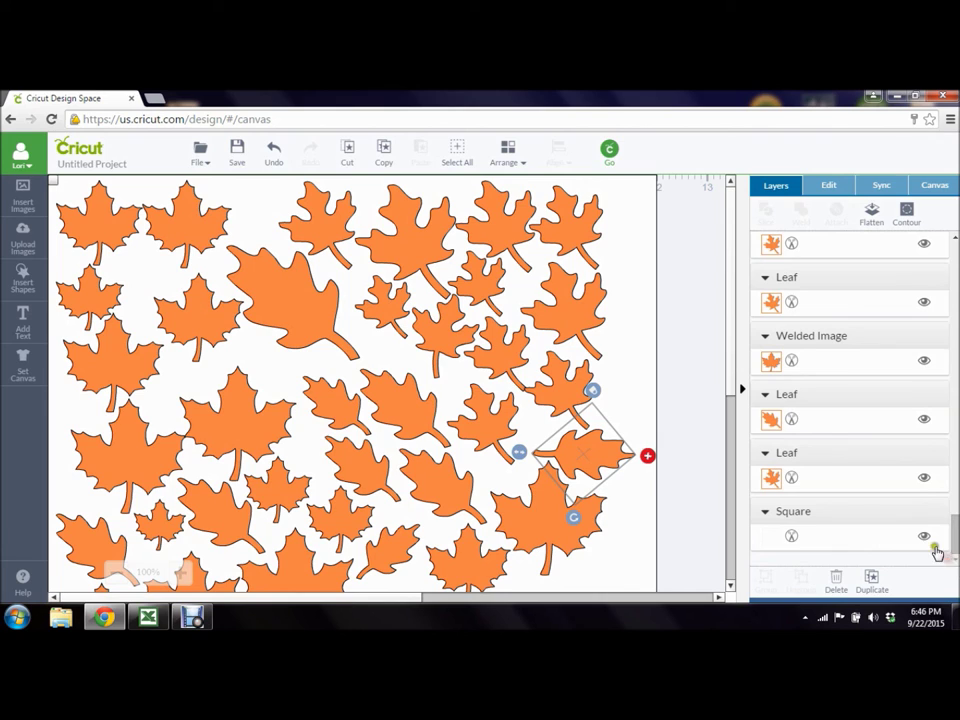
pyautogui.click(924, 536)
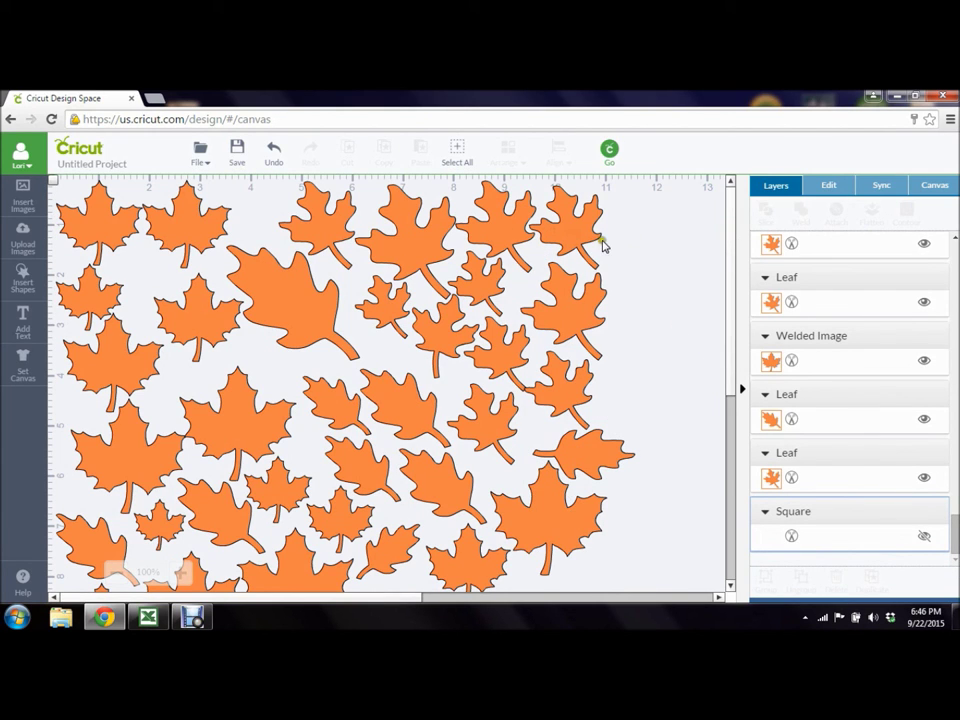
pyautogui.click(455, 155)
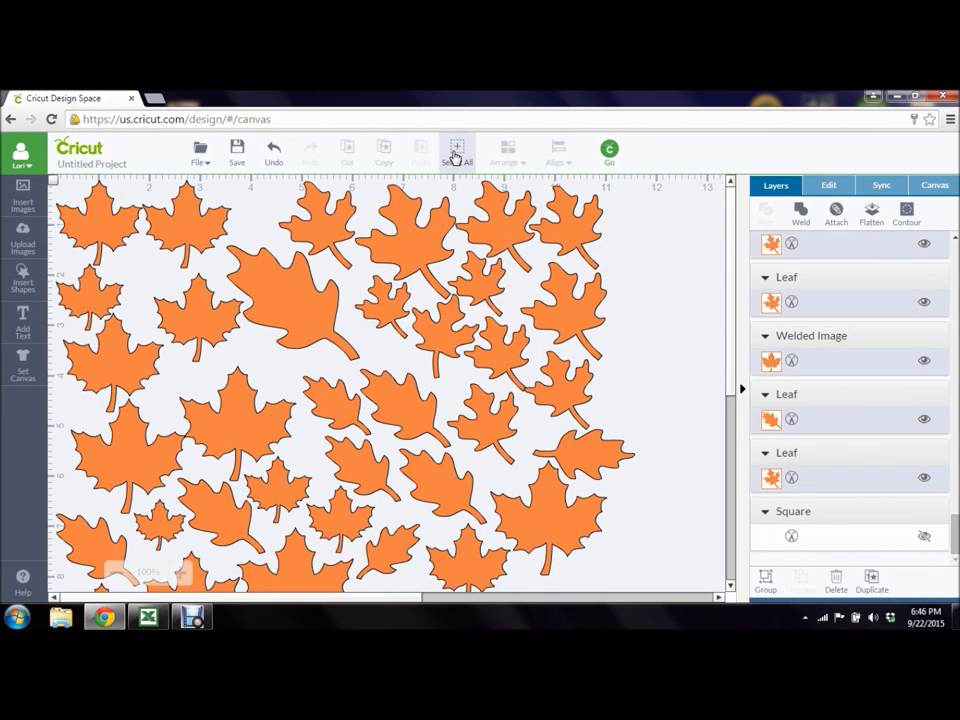
# Attach the selected leaves, confirm the 11.42 x 11.29 in size, and send them to the 12X12 mat.
pyautogui.click(837, 220)
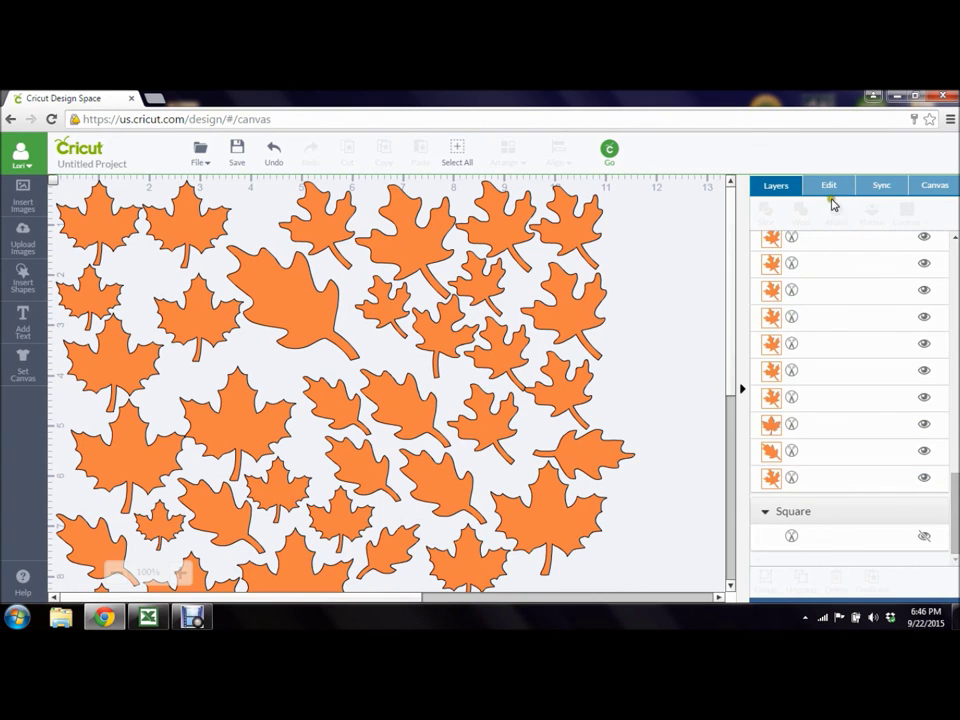
pyautogui.click(829, 190)
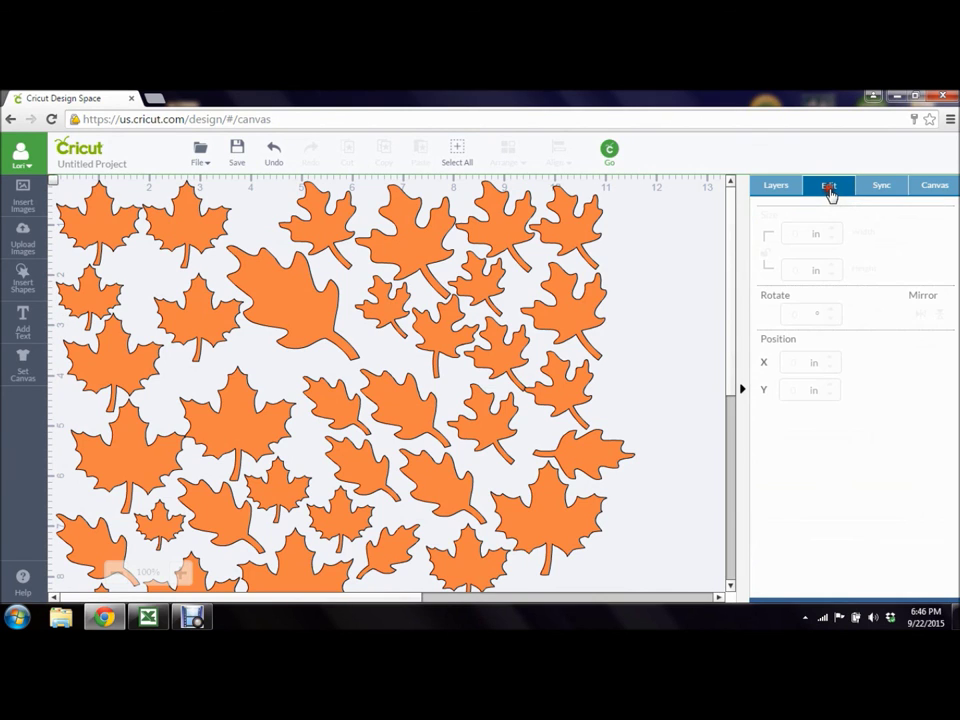
pyautogui.click(450, 345)
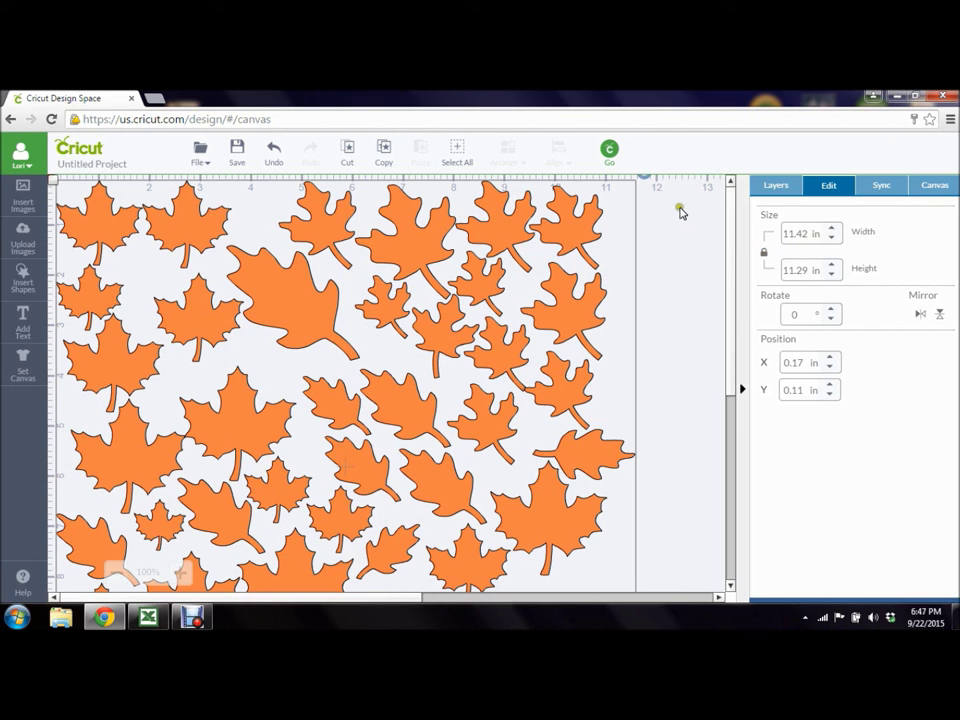
pyautogui.click(606, 150)
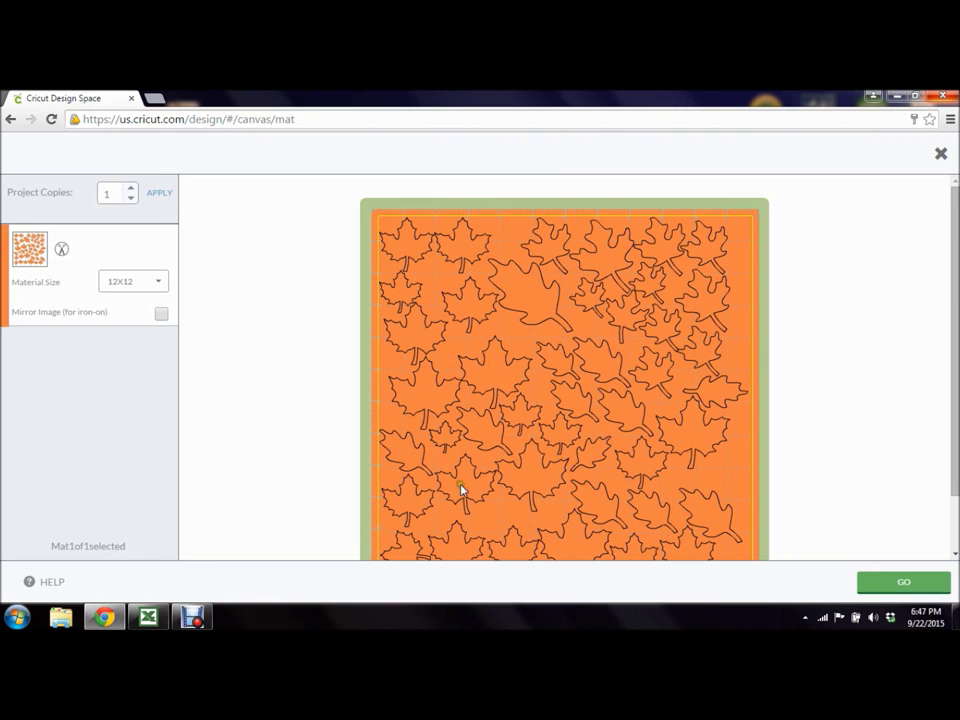
pyautogui.click(195, 618)
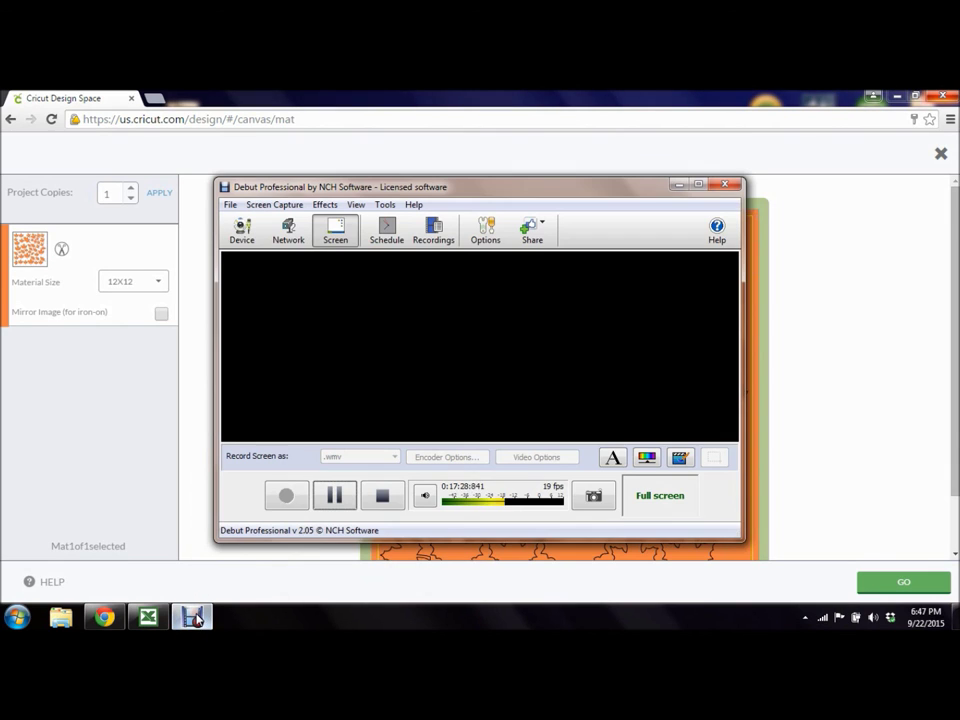